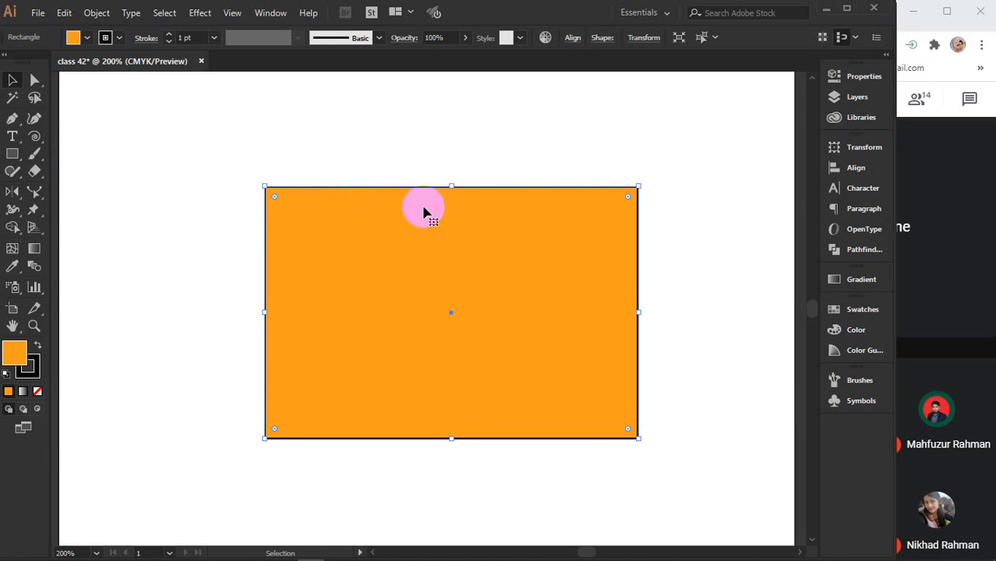
# - Enlarge the orange rectangle slightly about its centre and delete it from the artboard
pyautogui.scroll(-1, 515, 299)
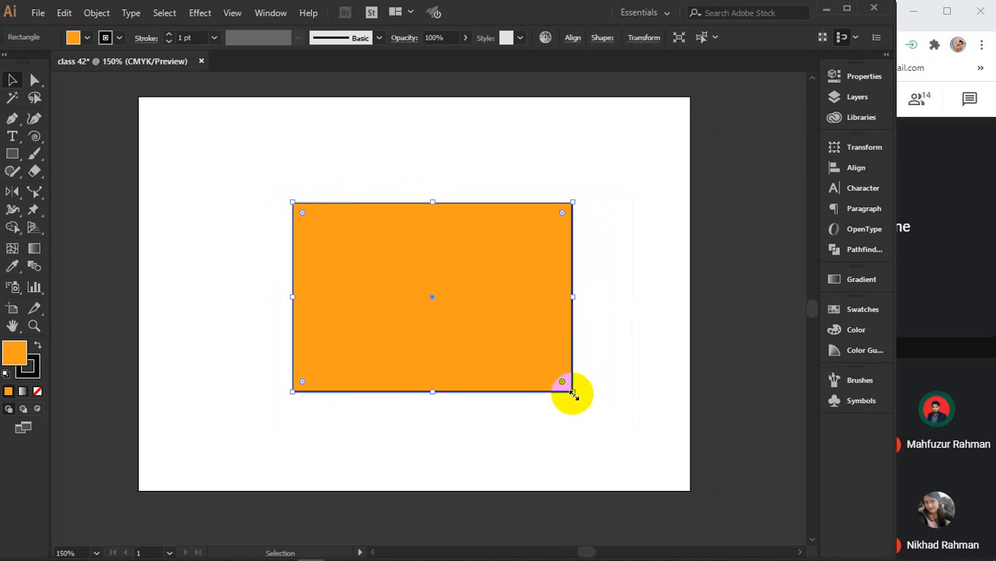
pyautogui.moveTo(572, 395)
pyautogui.mouseDown()
pyautogui.moveTo(654, 470)
pyautogui.moveTo(493, 340)
pyautogui.moveTo(569, 425)
pyautogui.moveTo(628, 460)
pyautogui.moveTo(627, 431)
pyautogui.moveTo(586, 392)
pyautogui.moveTo(610, 416)
pyautogui.moveTo(591, 400)
pyautogui.mouseUp()
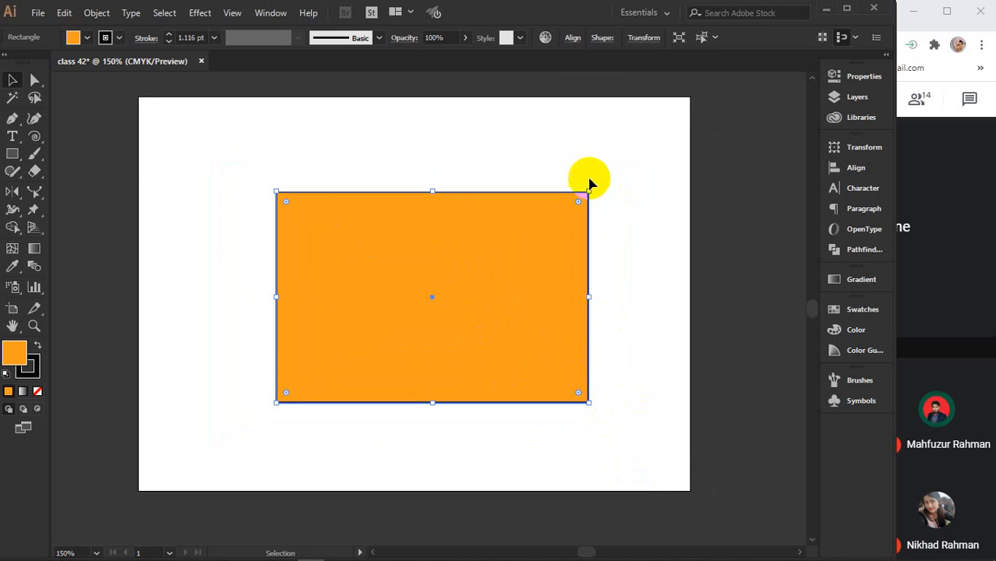
pyautogui.moveTo(595, 188); pyautogui.dragTo(605, 160)
pyautogui.press('Delete')
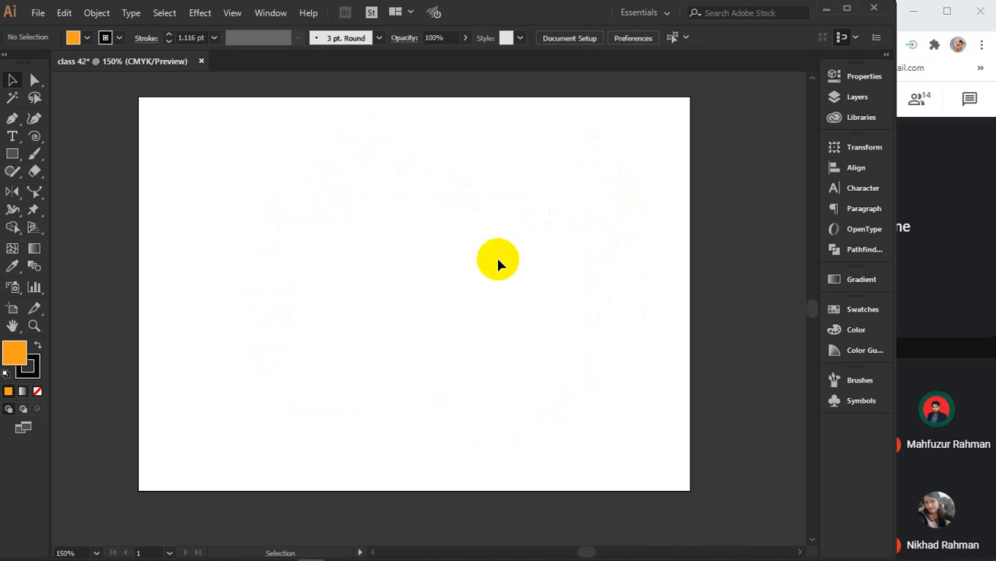
# - Draw a small orange circle near the artboard's upper edge with the Ellipse tool and move it to the horizontal middle
pyautogui.click(10, 157)
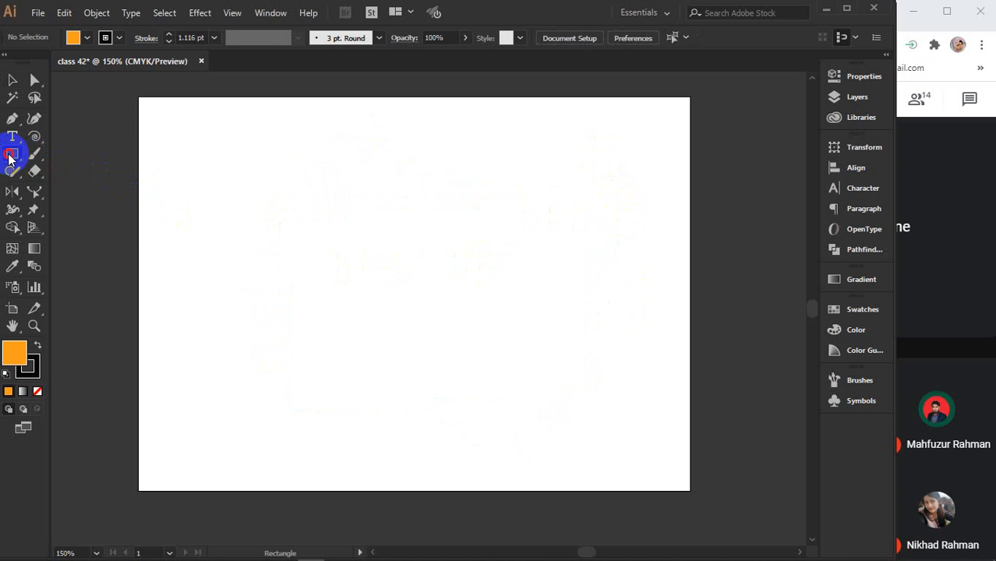
pyautogui.moveTo(90, 186)
pyautogui.mouseDown()
pyautogui.moveTo(77, 138)
pyautogui.moveTo(89, 189)
pyautogui.moveTo(78, 189)
pyautogui.mouseUp()
pyautogui.moveTo(371, 145); pyautogui.dragTo(398, 172)
pyautogui.click(13, 80)
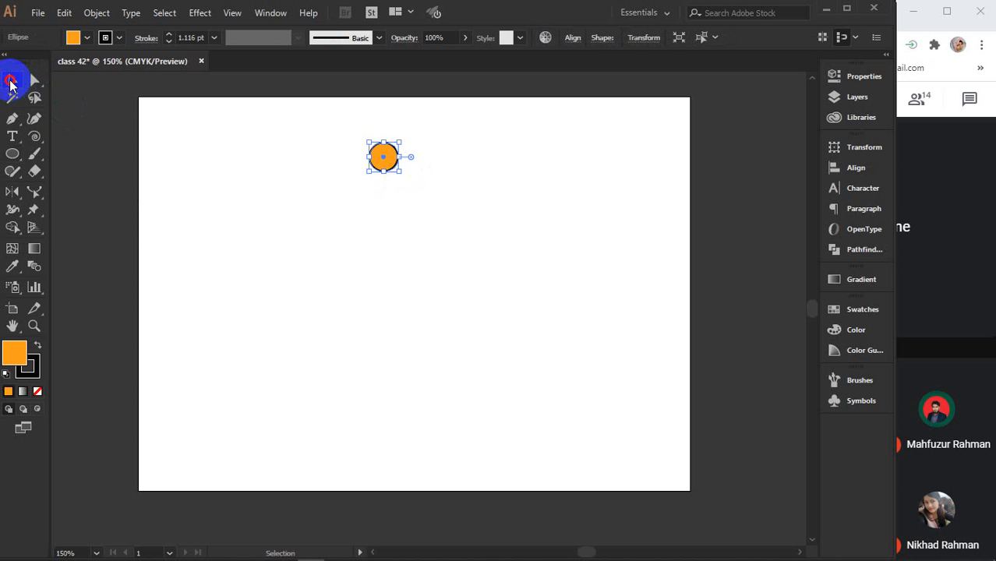
pyautogui.click(491, 249)
pyautogui.moveTo(388, 171); pyautogui.dragTo(407, 165)
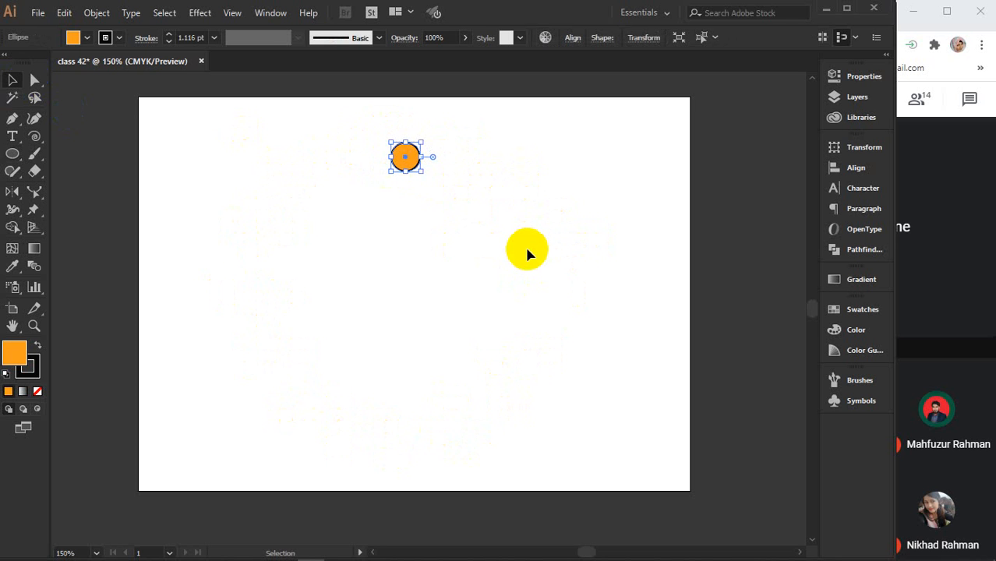
# - Try rotating the small circle freely about its own centre and undo the rotation
pyautogui.moveTo(423, 171); pyautogui.dragTo(384, 205)
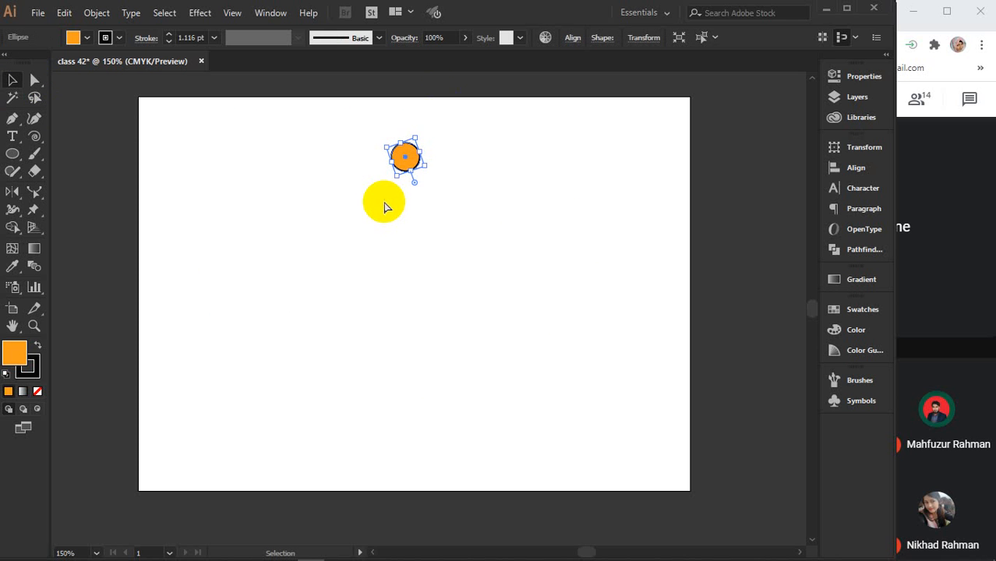
pyautogui.hotkey('ctrl', 'z')
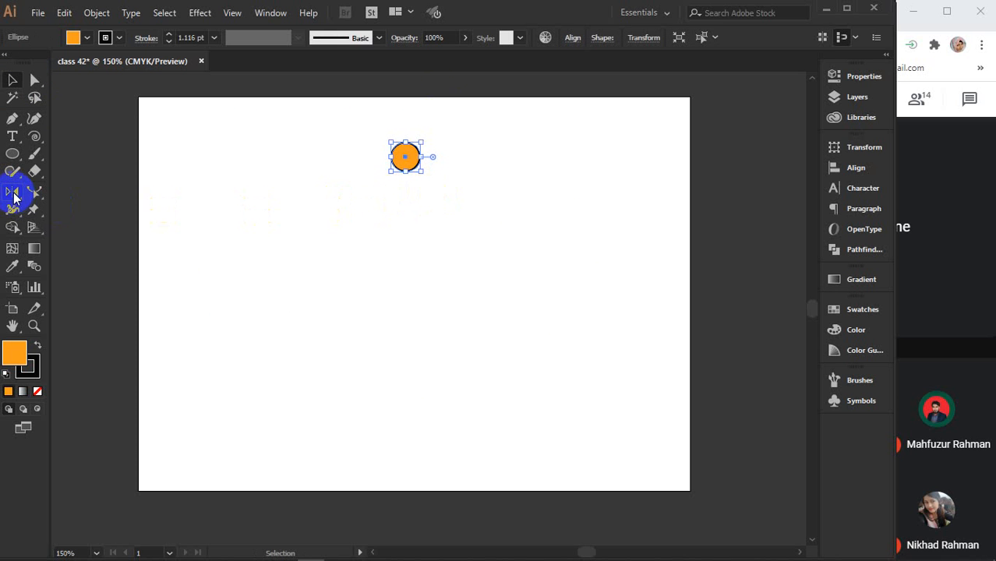
pyautogui.moveTo(14, 197); pyautogui.dragTo(45, 198)
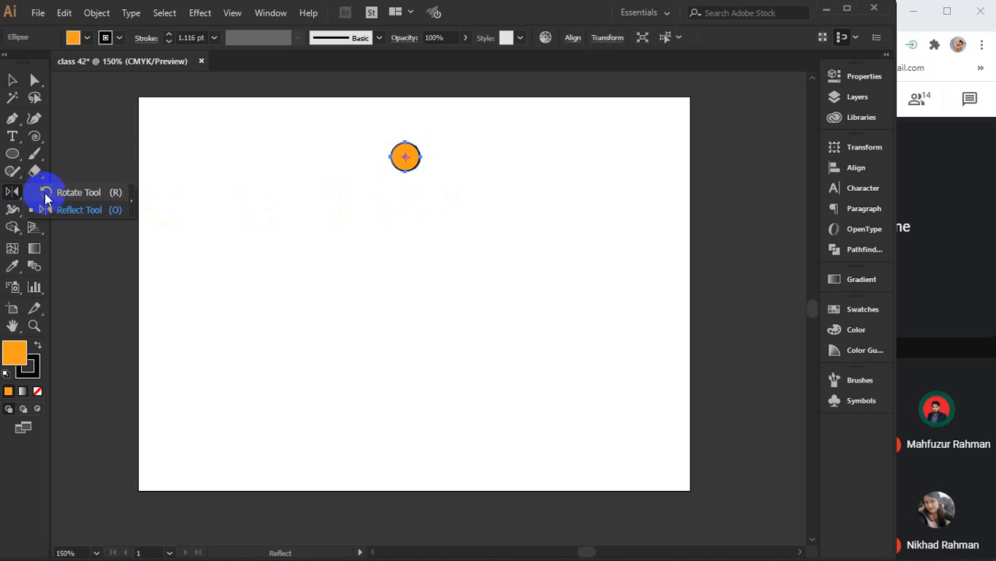
pyautogui.click(12, 81)
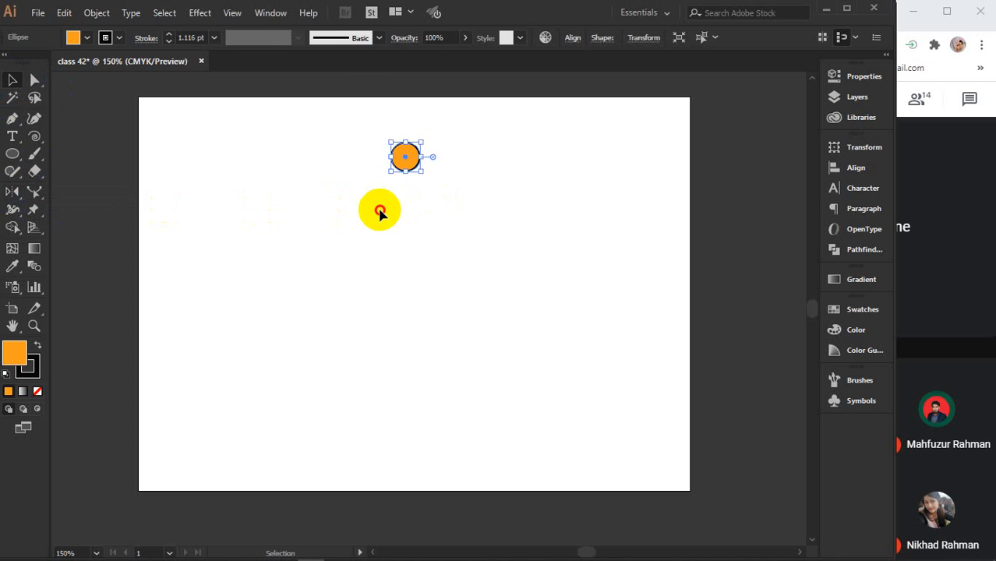
pyautogui.click(372, 163)
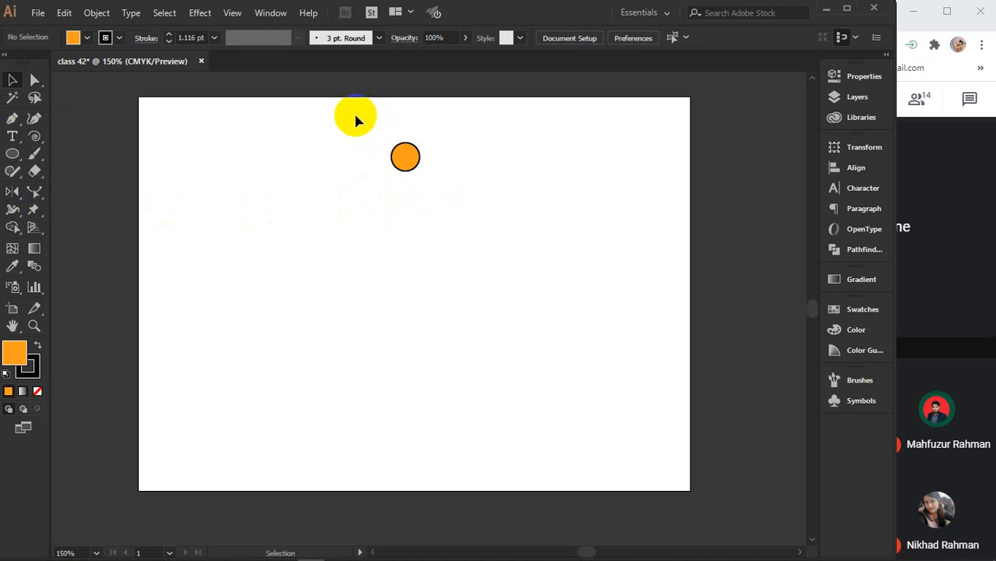
# - Select the circle and start a Rotate with its pivot placed below it near the artboard's centre, showing the numeric options
pyautogui.moveTo(355, 116); pyautogui.dragTo(513, 282)
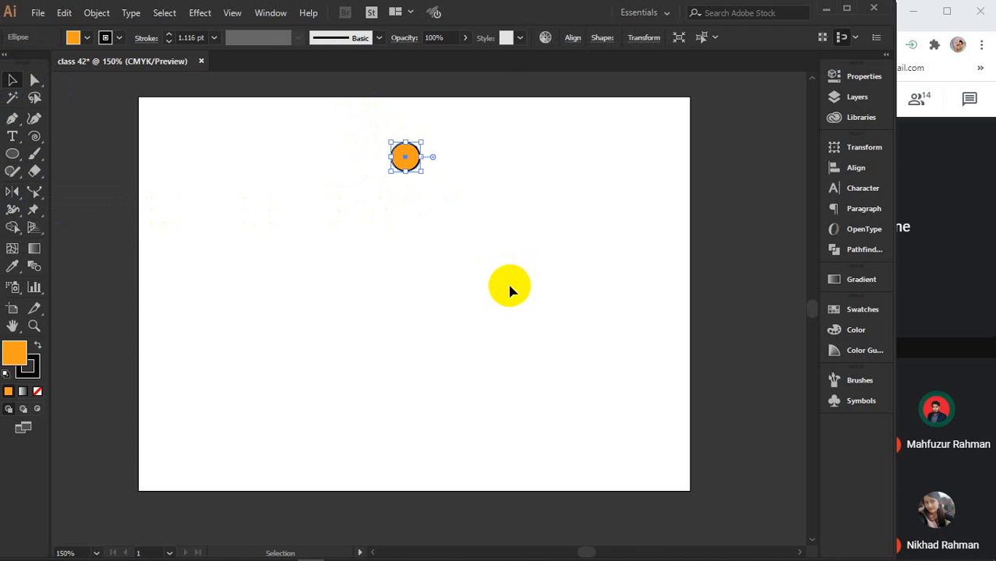
pyautogui.moveTo(12, 191); pyautogui.dragTo(74, 194)
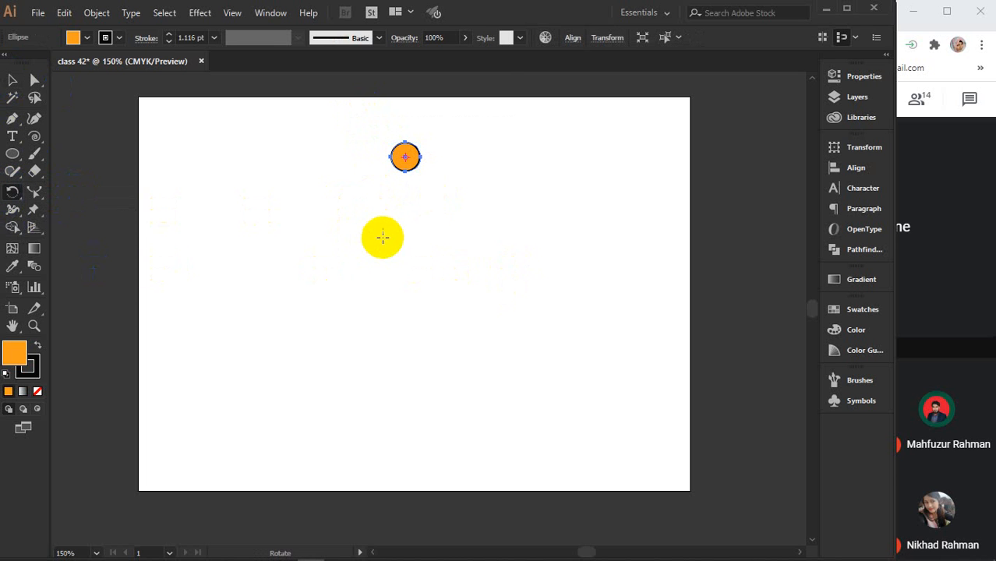
pyautogui.scroll(2, 439, 159)
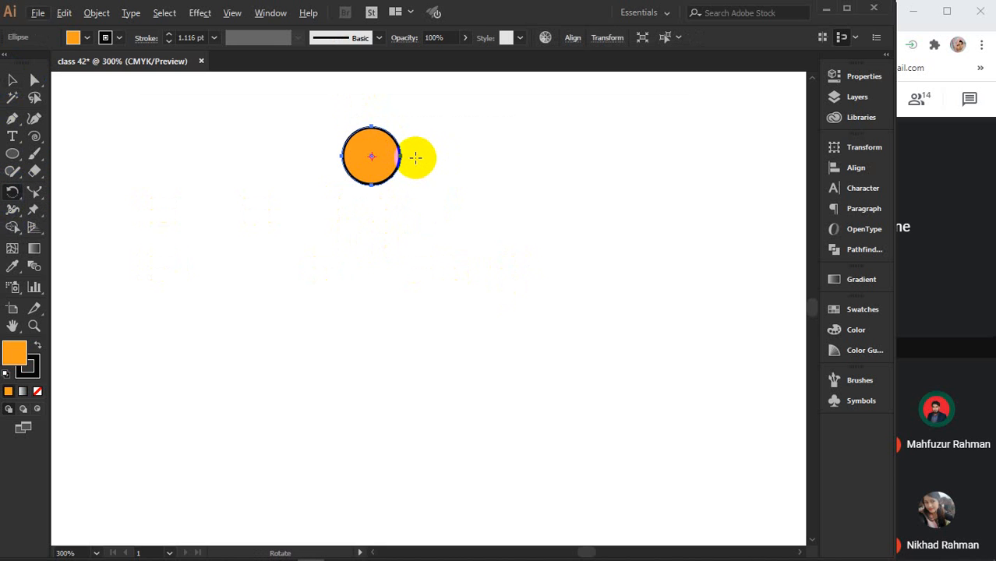
pyautogui.moveTo(372, 156); pyautogui.dragTo(417, 162)
pyautogui.scroll(-2, 463, 168)
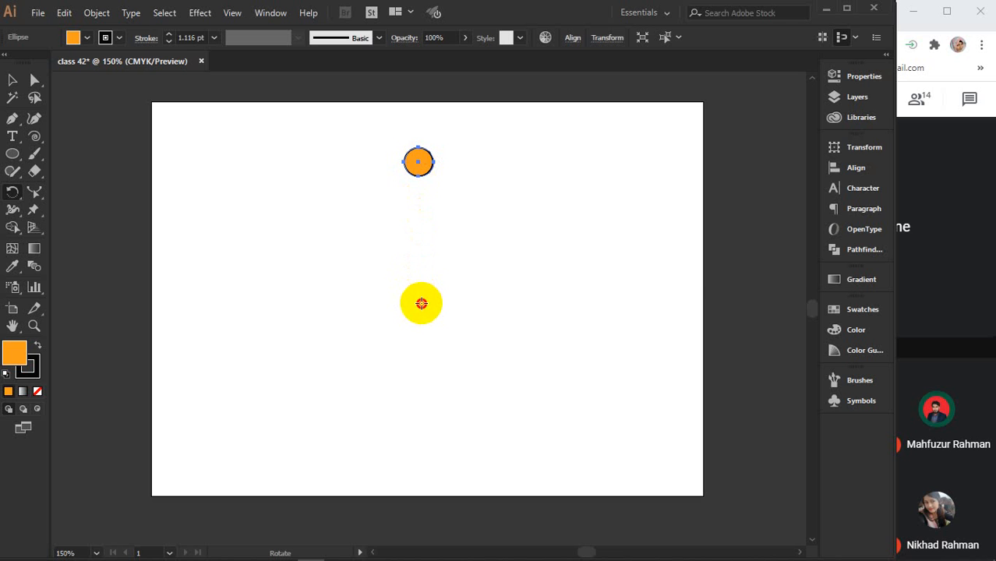
pyautogui.keyDown('alt'); pyautogui.click(423, 300); pyautogui.keyUp('alt')
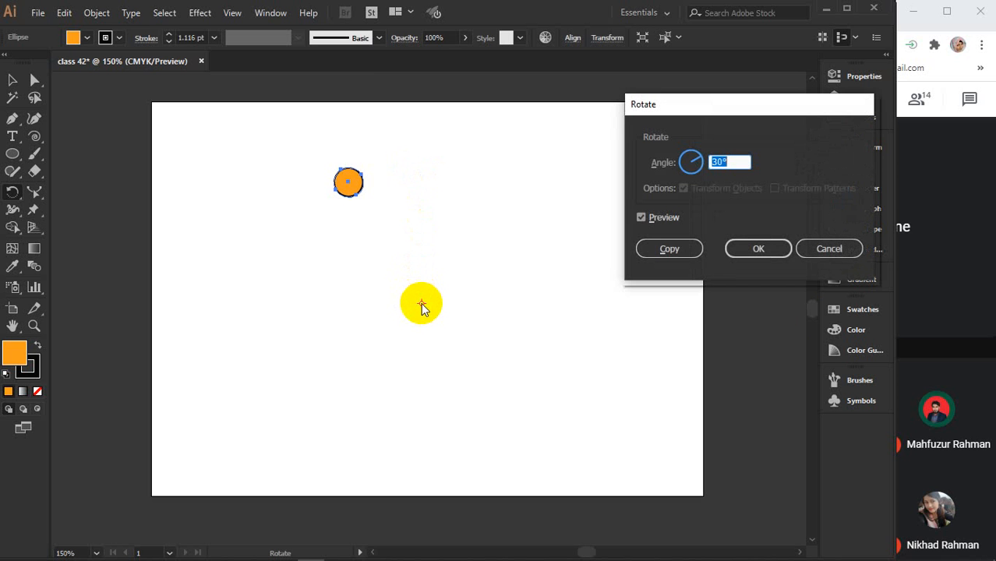
pyautogui.moveTo(793, 104); pyautogui.dragTo(776, 139)
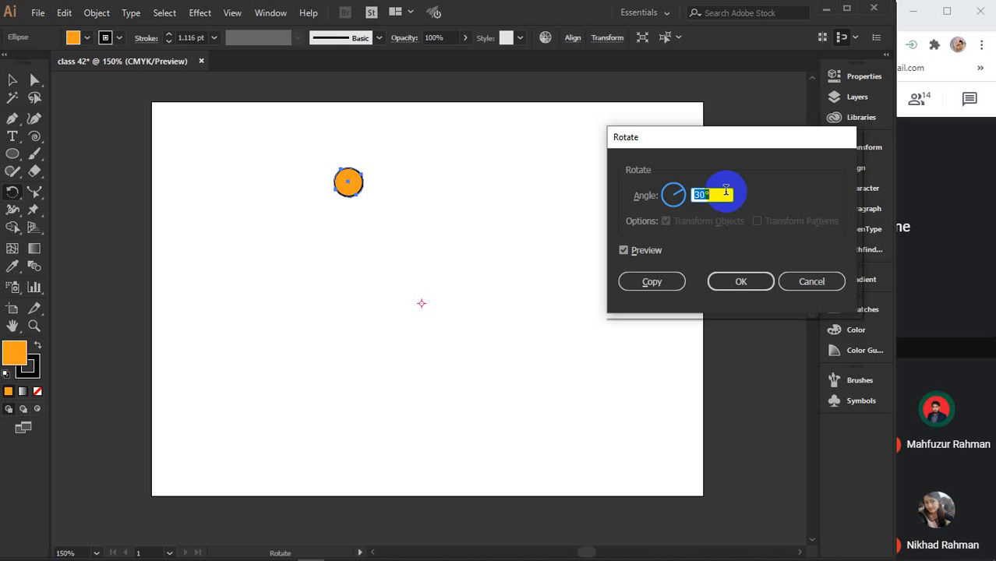
# - Rotate the circle by 360/10 degrees around the pivot, comparing with the preview off and on, and undo the rotation
pyautogui.write('360')
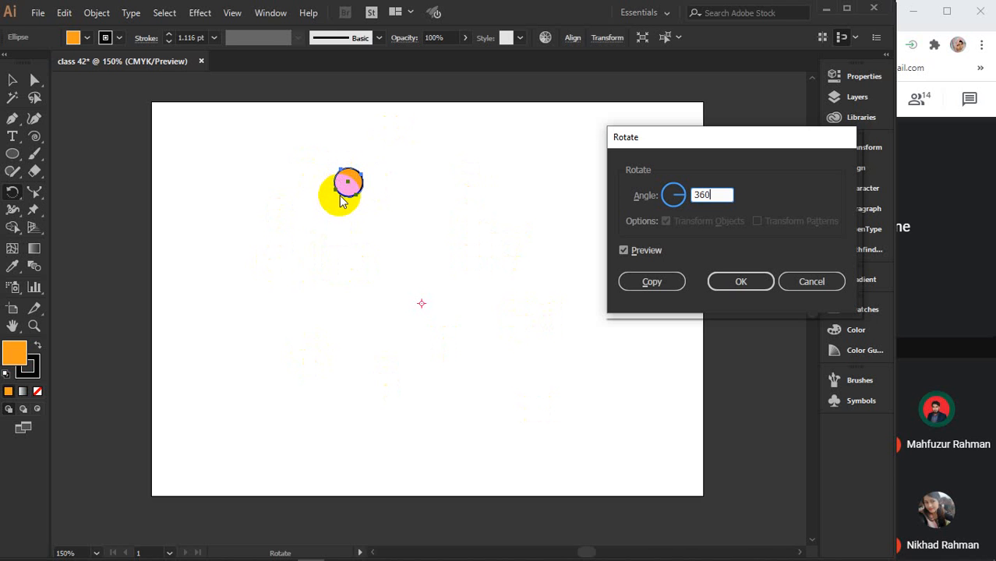
pyautogui.doubleClick(719, 197)
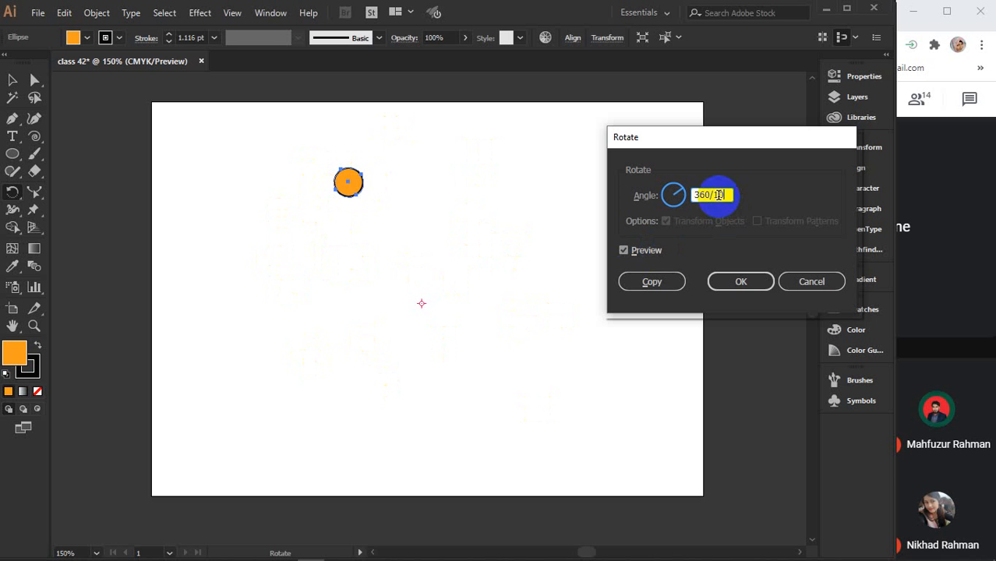
pyautogui.click(640, 252)
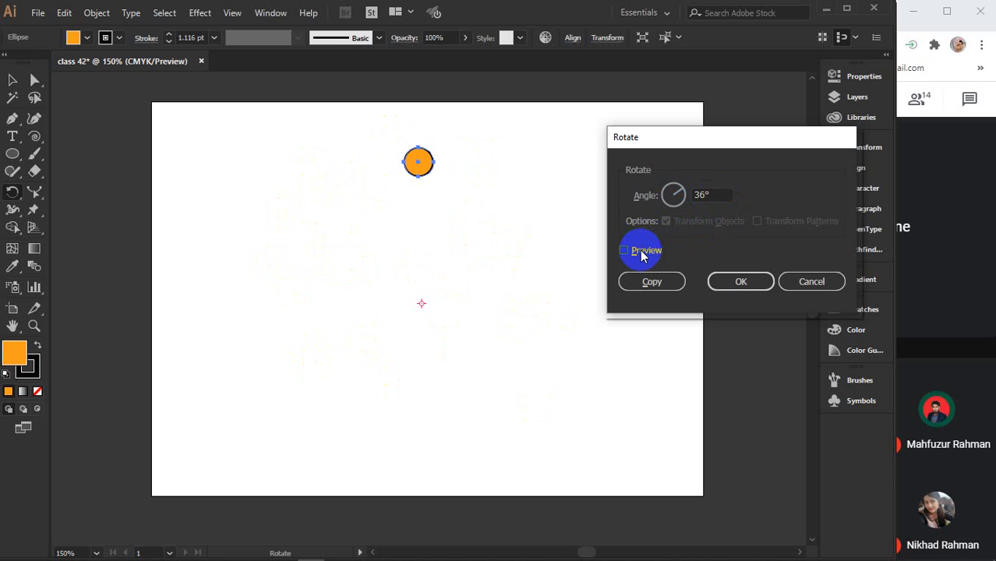
pyautogui.click(640, 252)
pyautogui.doubleClick(718, 196)
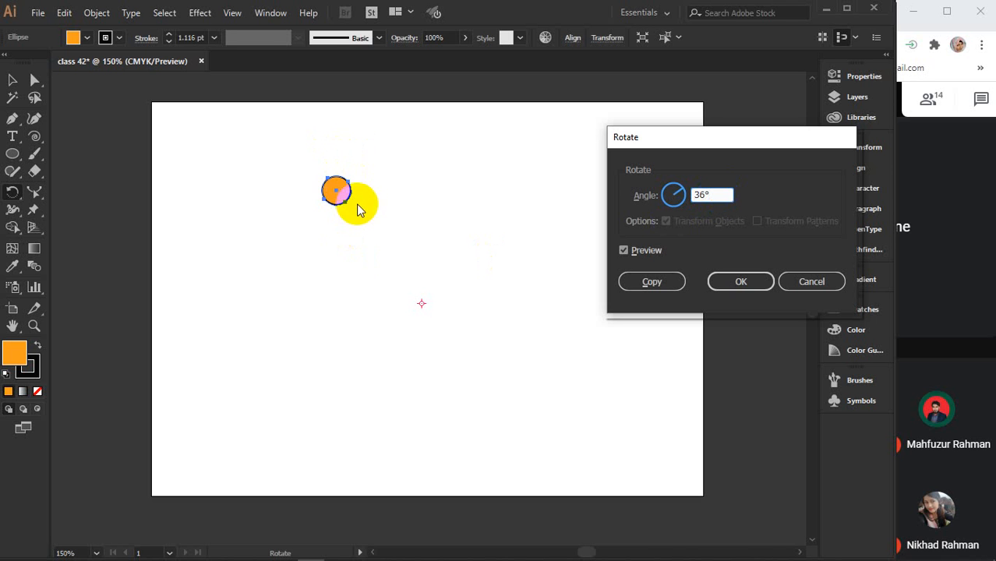
pyautogui.click(653, 284)
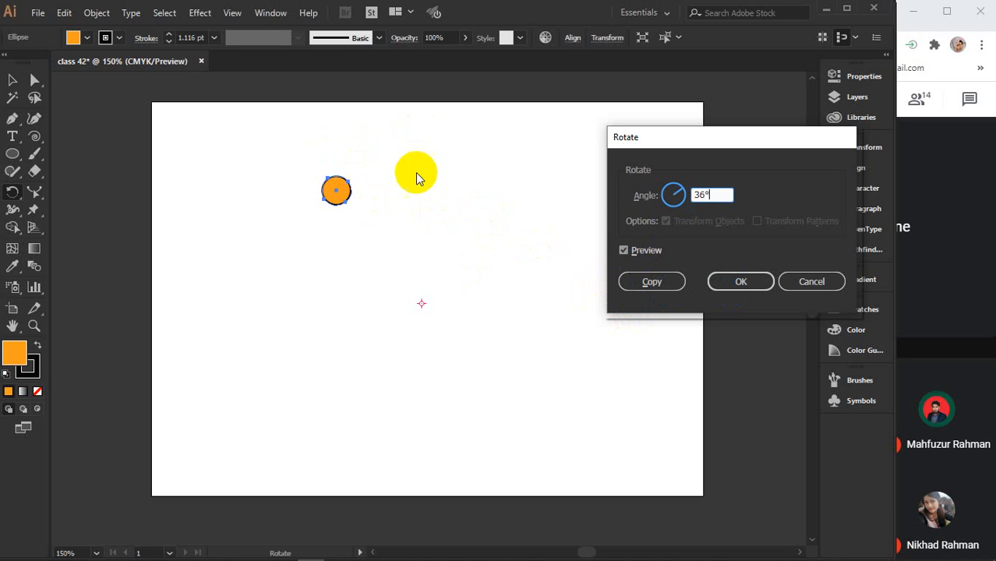
pyautogui.click(741, 282)
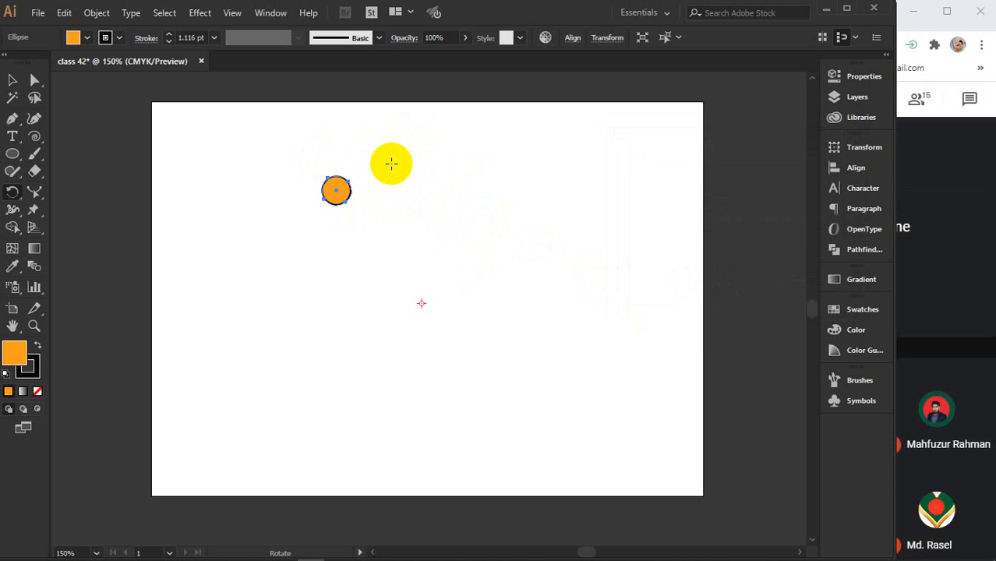
pyautogui.hotkey('ctrl', 'z')
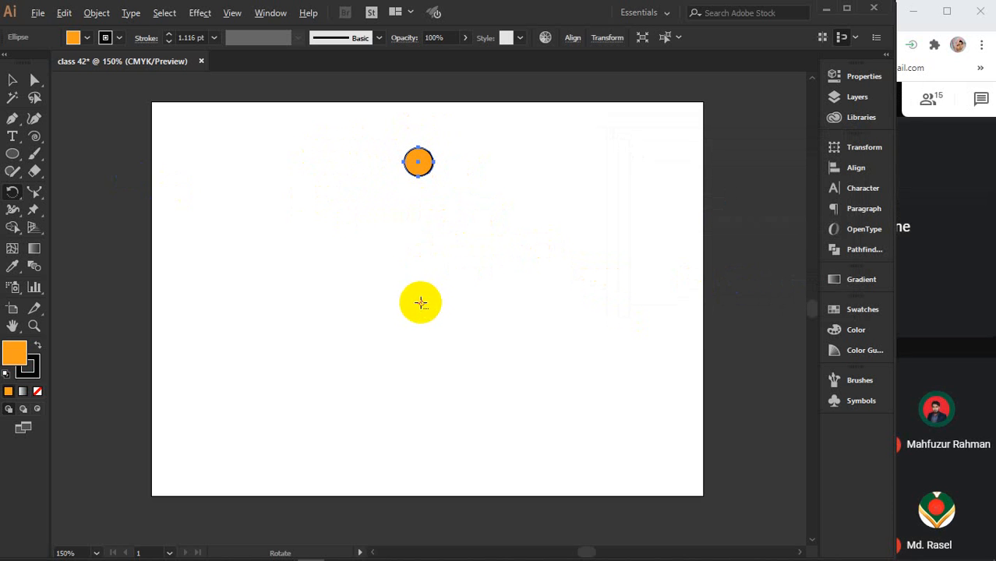
# - Copy the circle rotated 30° around the artboard's centre and repeat the transformation to complete a ring of twelve circles
pyautogui.keyDown('alt'); pyautogui.click(421, 302); pyautogui.keyUp('alt')
pyautogui.click(660, 281)
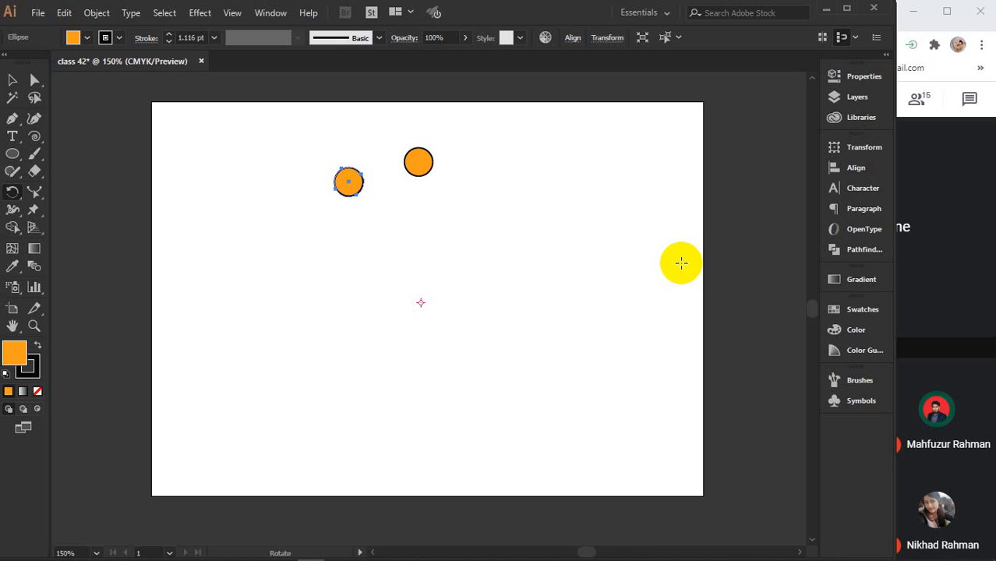
pyautogui.hotkey('ctrl', 'd')
pyautogui.hotkey('ctrl', 'd')
pyautogui.hotkey('ctrl', 'd')
pyautogui.hotkey('ctrl', 'd')
pyautogui.hotkey('ctrl', 'd')
pyautogui.hotkey('ctrl', 'd')
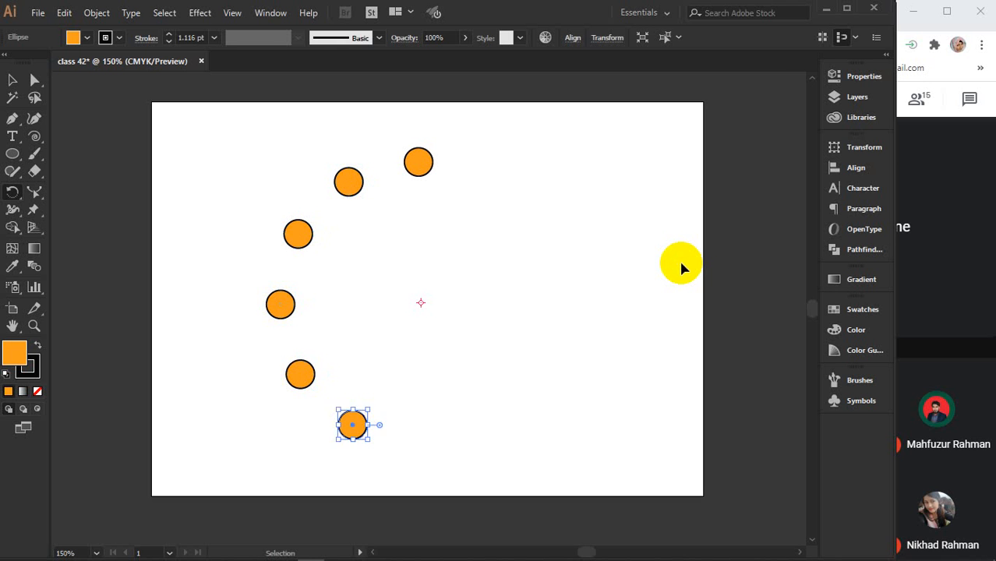
pyautogui.hotkey('ctrl', 'd')
pyautogui.hotkey('ctrl', 'd')
pyautogui.hotkey('ctrl', 'd')
pyautogui.hotkey('ctrl', 'd')
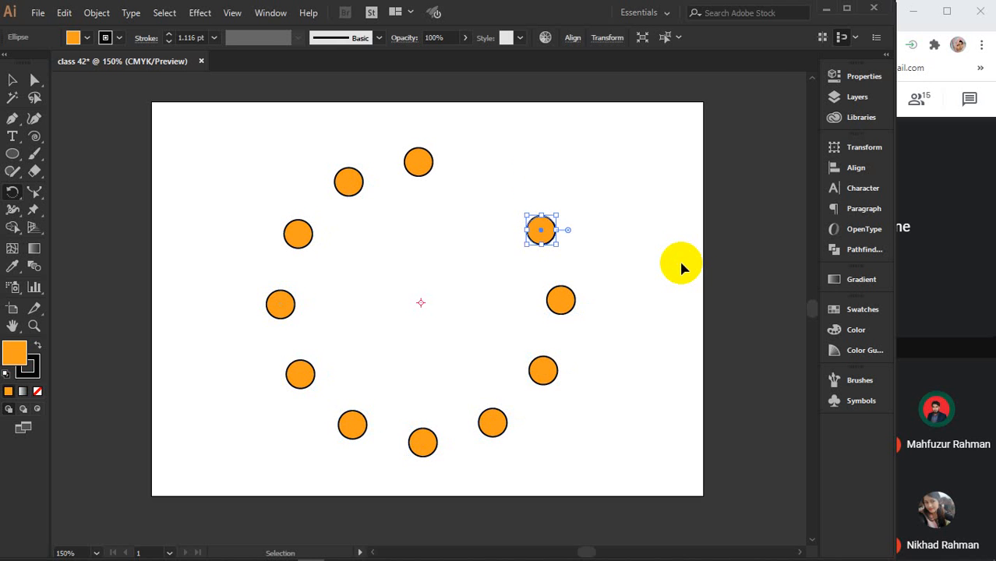
pyautogui.press('r')
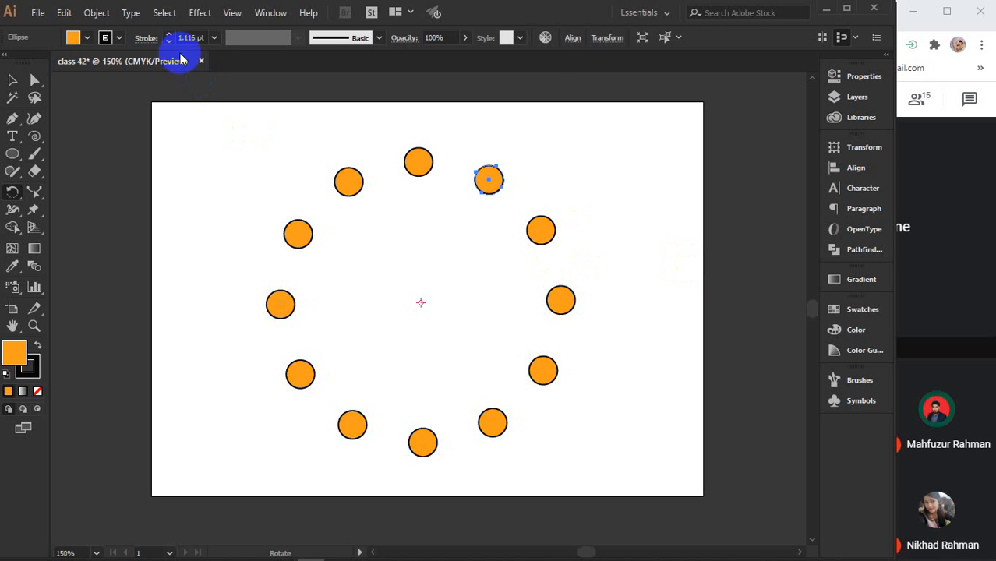
# - Select the whole ring of circles and delete it
pyautogui.click(11, 83)
pyautogui.moveTo(191, 129); pyautogui.dragTo(648, 458)
pyautogui.press('Delete')
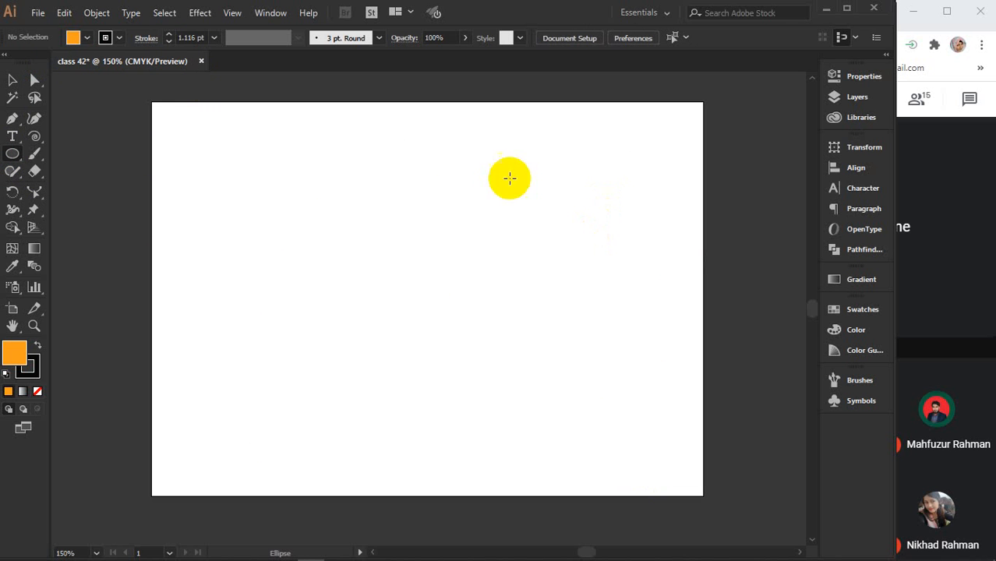
# - Draw an orange circle about 1.61 in wide and shape it into a teardrop by making its top anchor a corner and raising it
pyautogui.moveTo(370, 193); pyautogui.dragTo(495, 319)
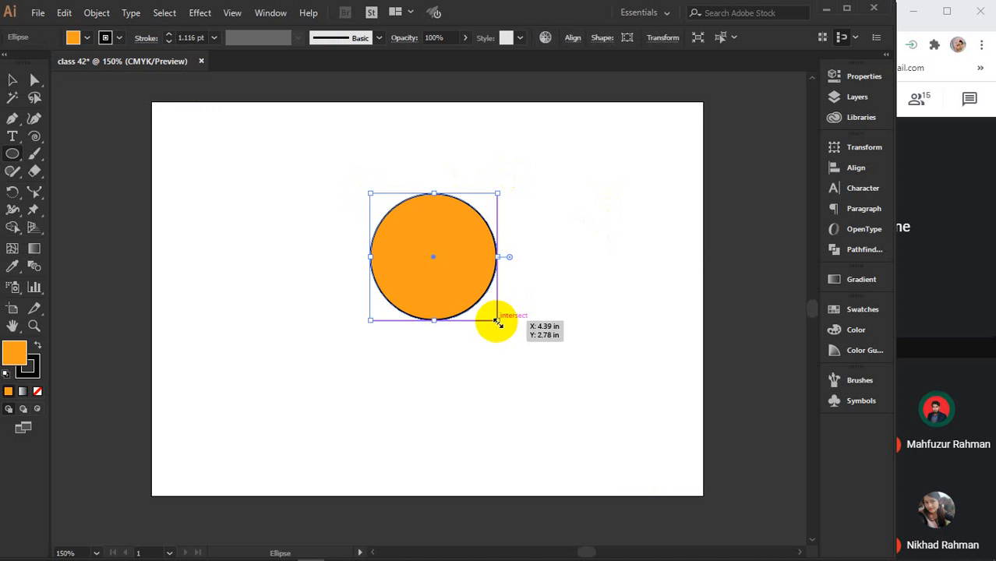
pyautogui.click(34, 80)
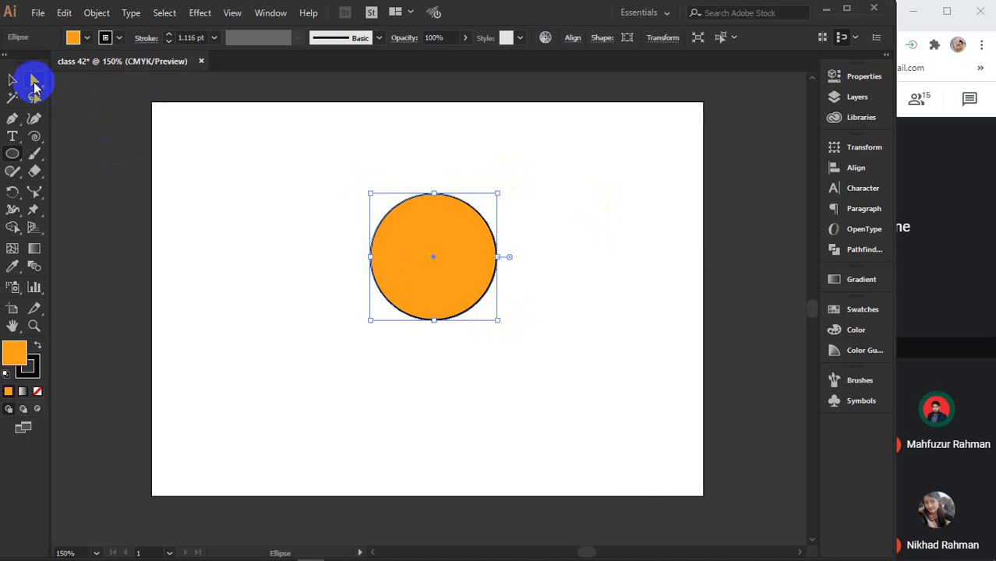
pyautogui.click(433, 193)
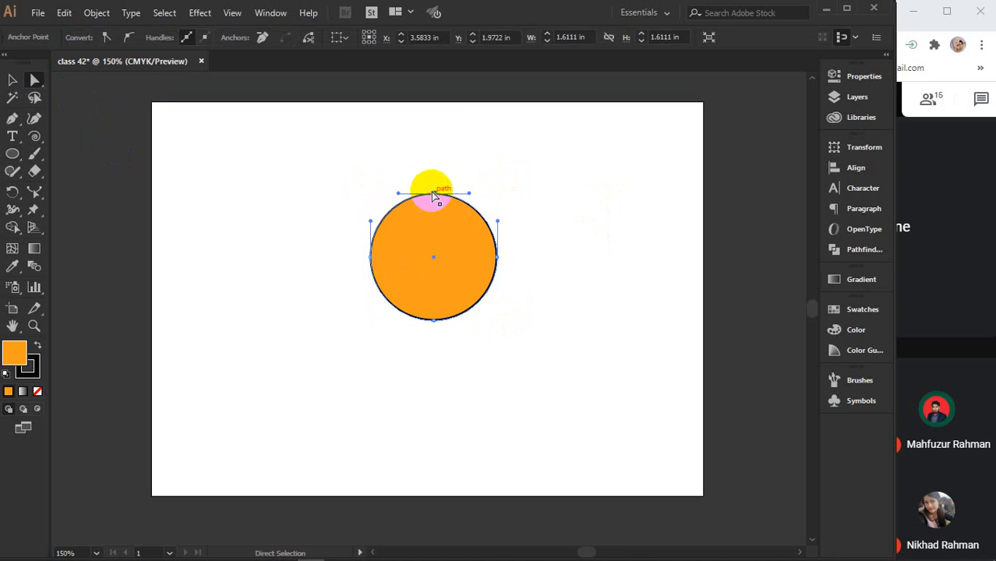
pyautogui.click(107, 37)
pyautogui.moveTo(433, 193); pyautogui.dragTo(433, 151)
pyautogui.click(473, 256)
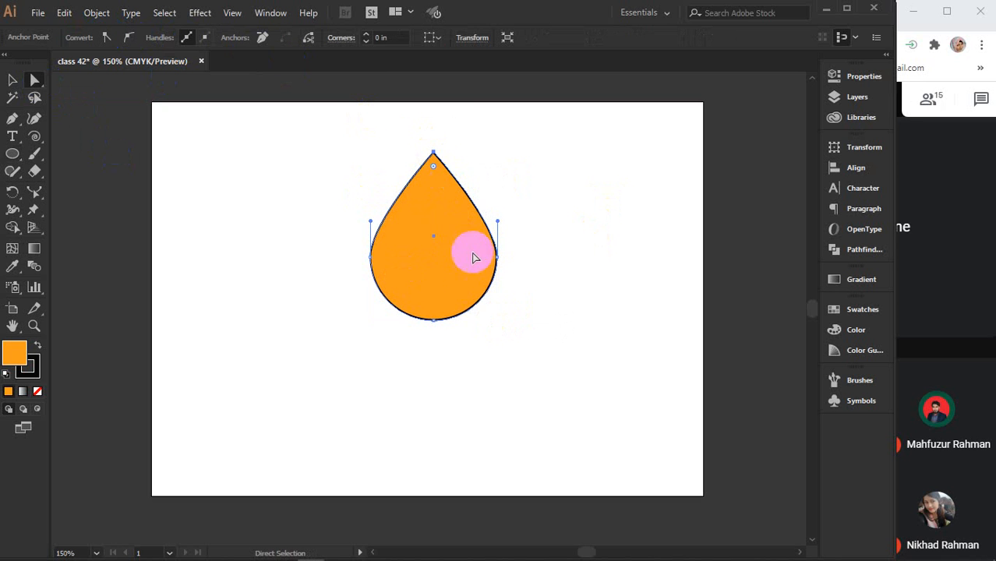
# - Scale the teardrop down proportionally about its centre to a small drop and display the available brushes
pyautogui.click(13, 80)
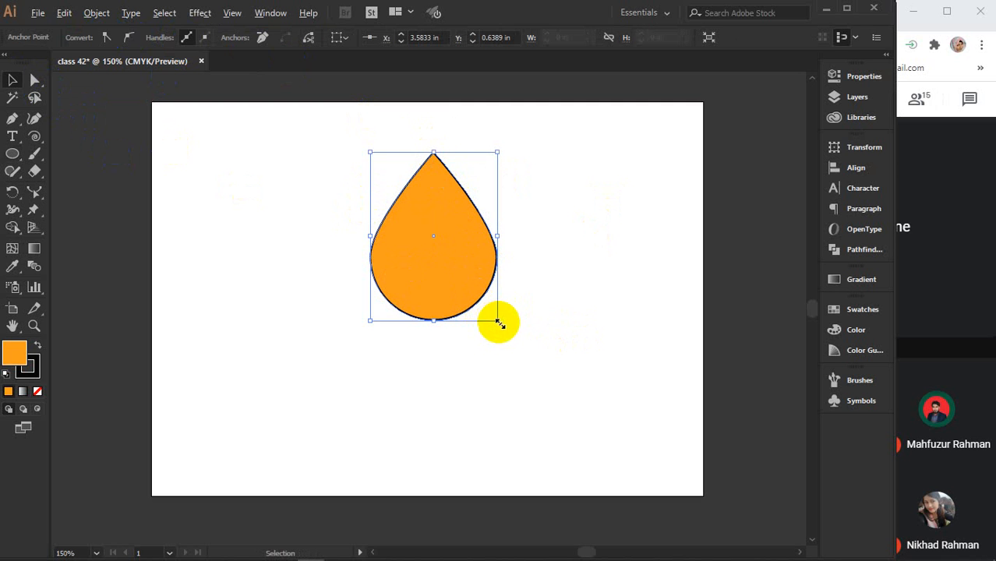
pyautogui.moveTo(499, 322); pyautogui.dragTo(452, 257)
pyautogui.click(861, 380)
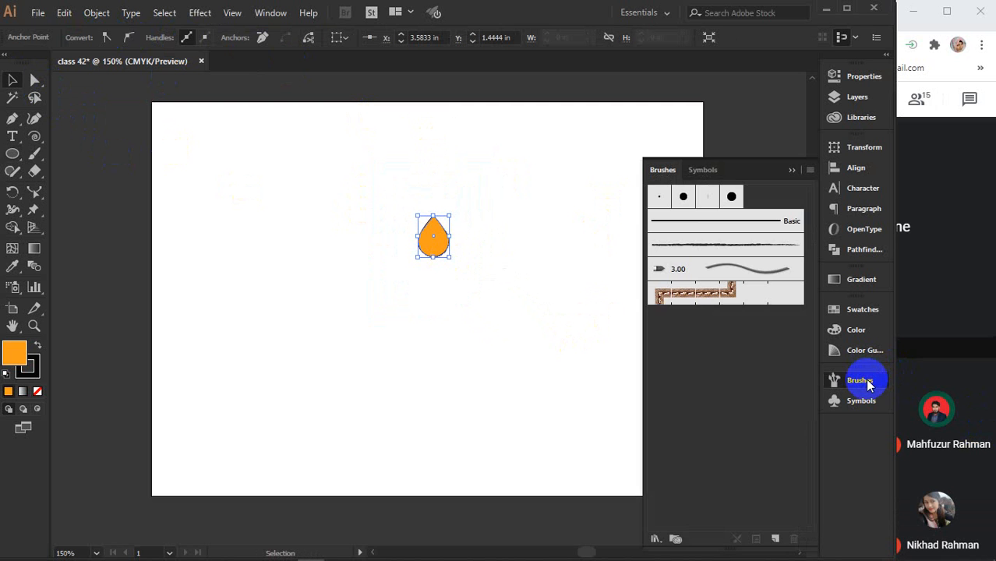
# - Create a new Scatter Brush from the teardrop, keeping the default brush options
pyautogui.moveTo(436, 245); pyautogui.dragTo(761, 195)
pyautogui.click(316, 319)
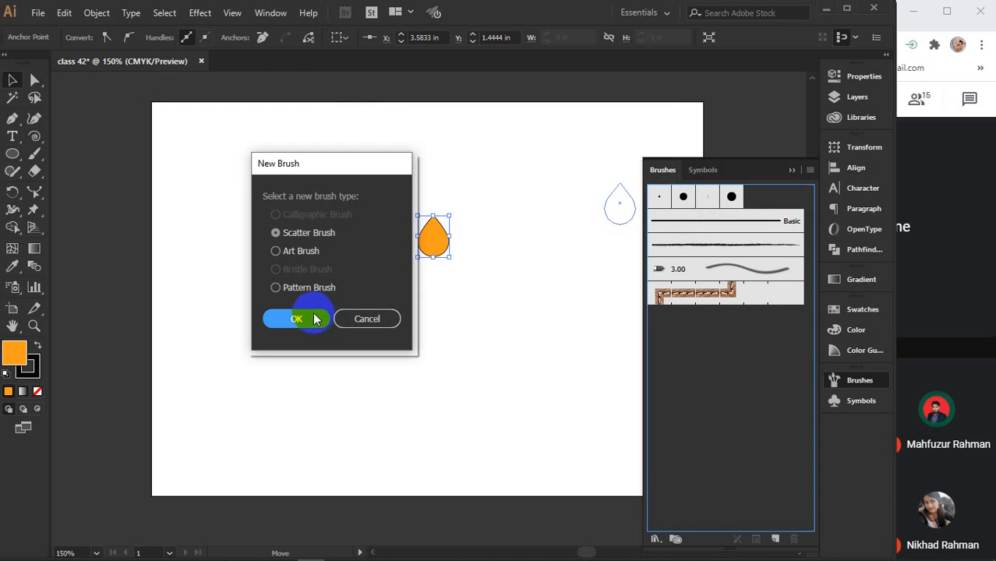
pyautogui.click(575, 427)
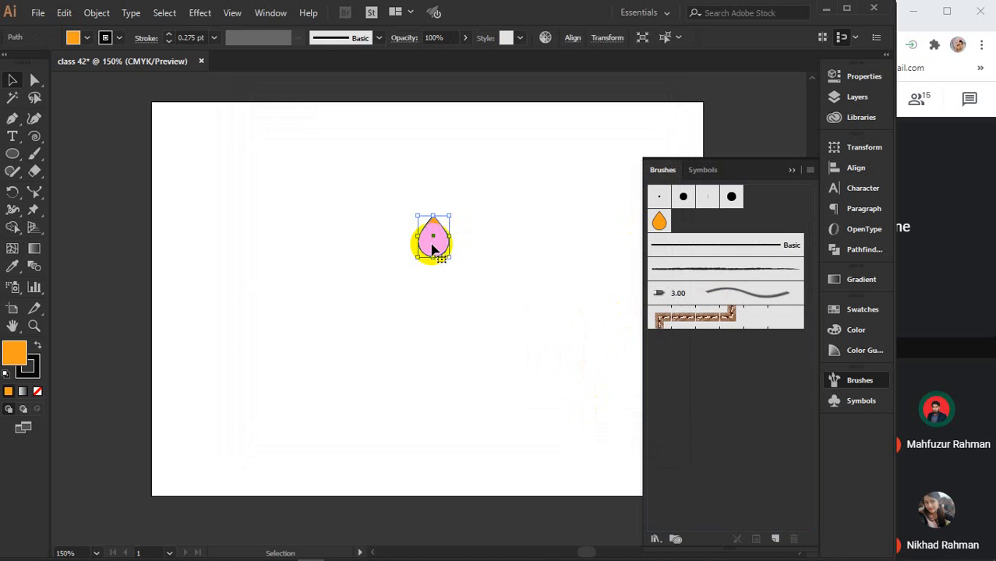
# - Delete the teardrop and draw a large circle without fill in the middle of the artboard
pyautogui.press('Delete')
pyautogui.click(13, 154)
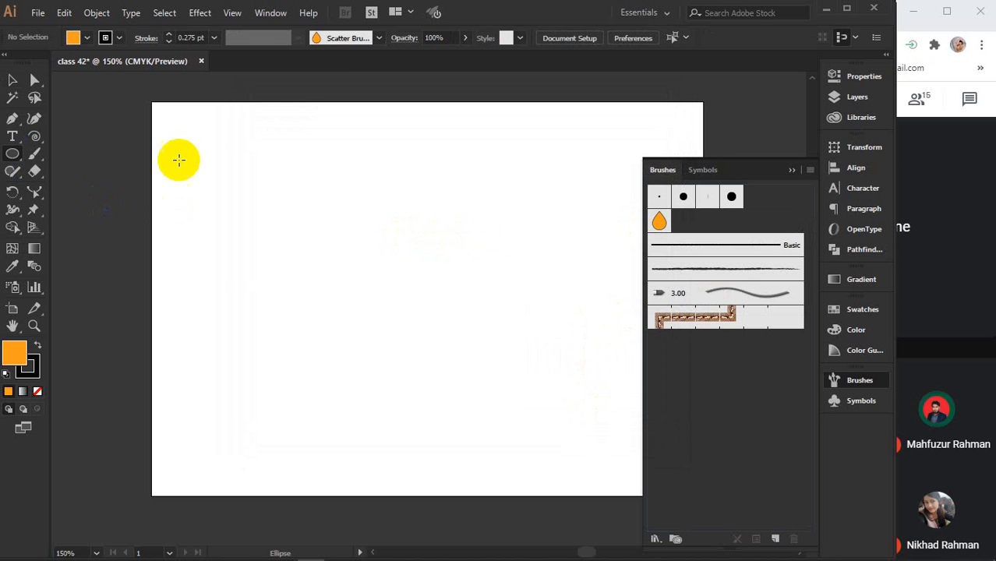
pyautogui.moveTo(284, 155); pyautogui.dragTo(547, 415)
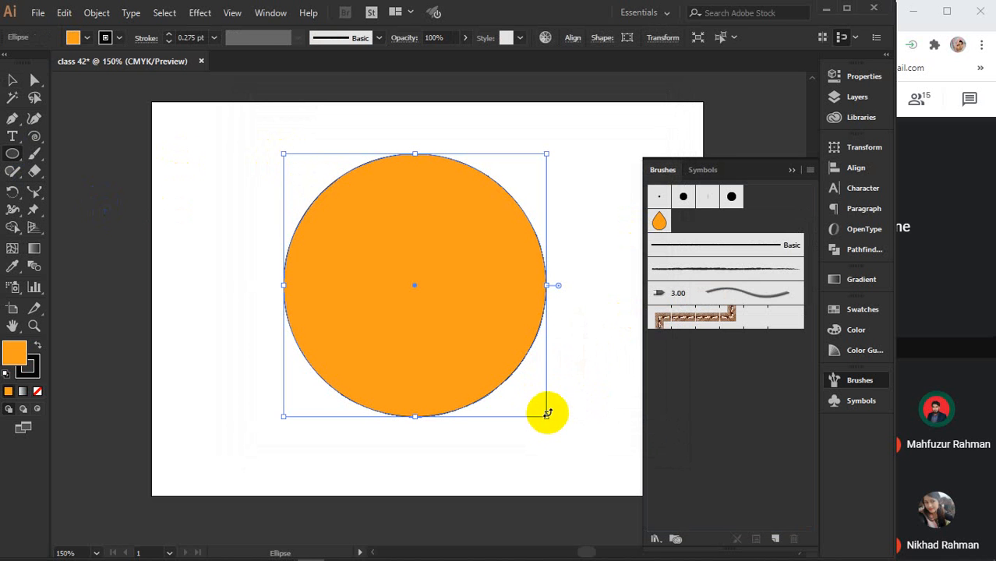
pyautogui.click(37, 391)
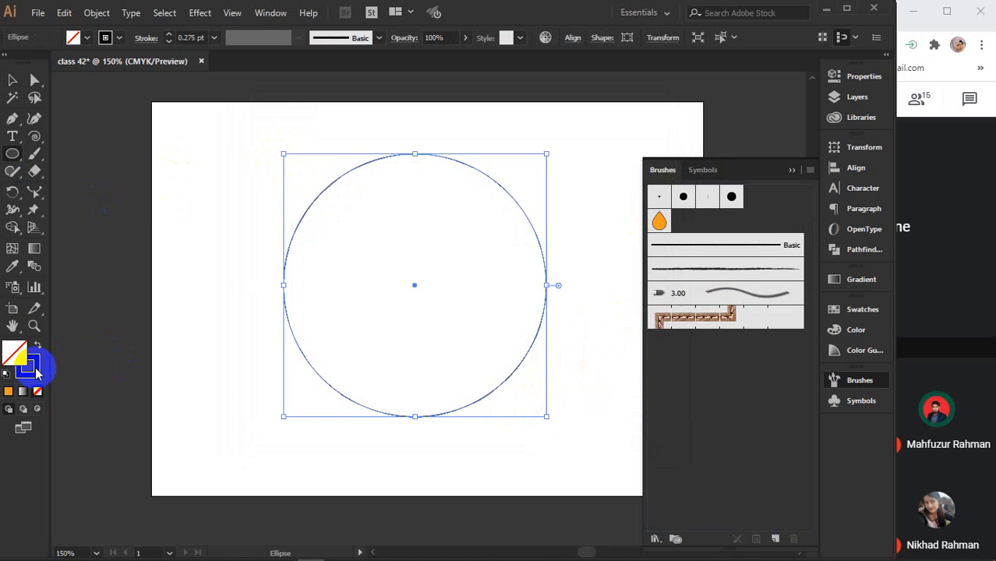
# - Apply the teardrop scatter brush to the outline of the large circle
pyautogui.click(39, 156)
pyautogui.click(658, 222)
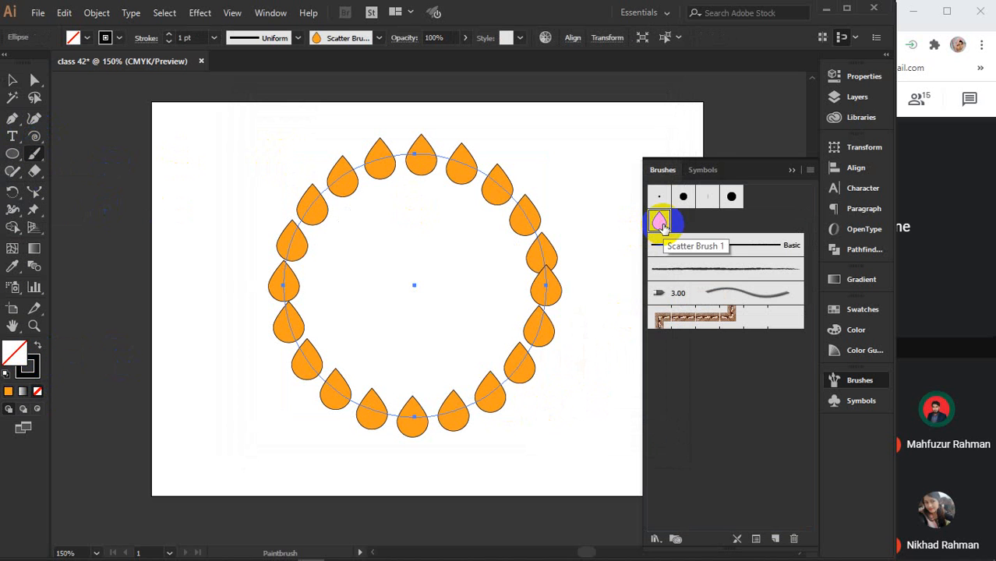
pyautogui.click(12, 81)
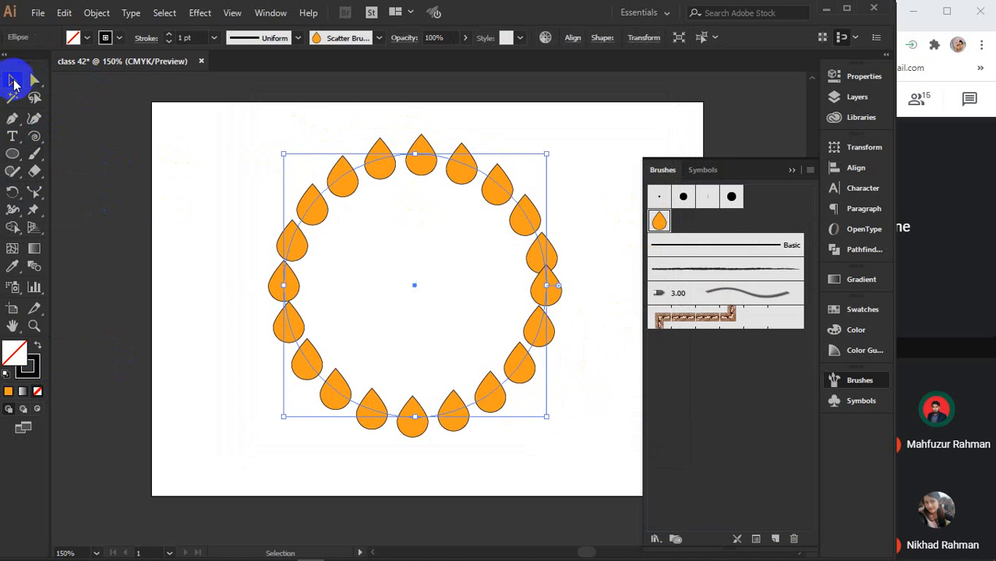
pyautogui.click(790, 170)
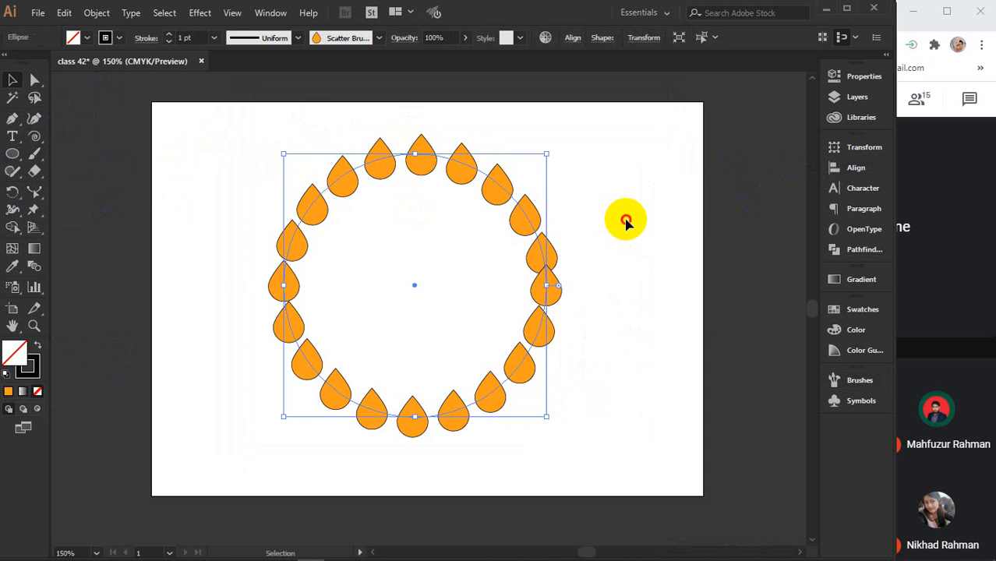
pyautogui.click(626, 225)
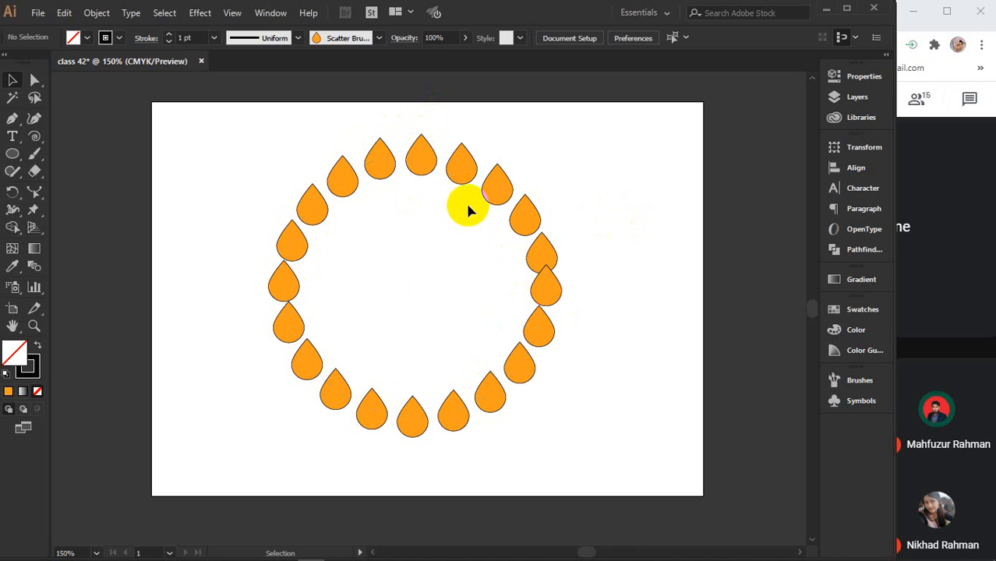
pyautogui.click(369, 171)
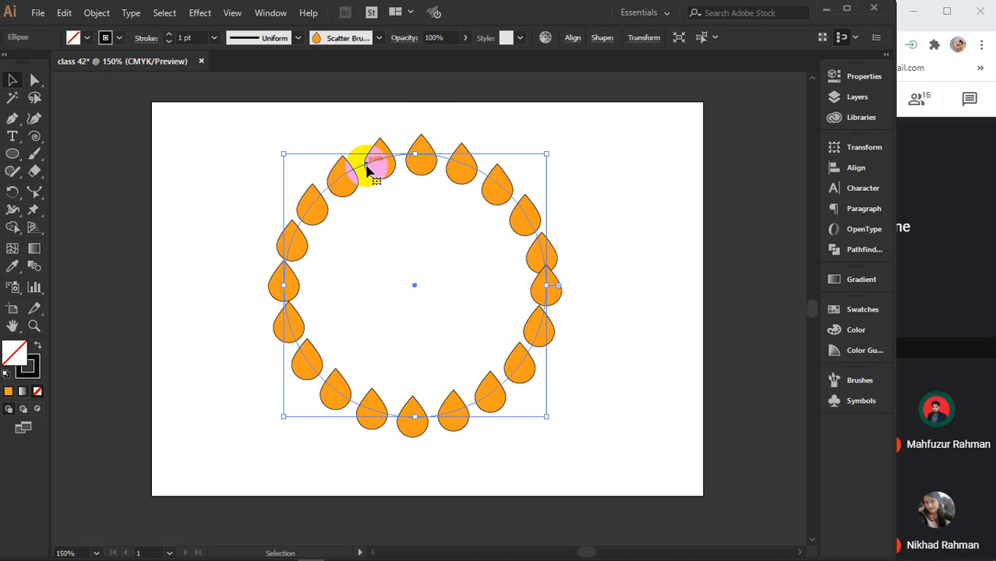
# - Undo the scatter brush stroke, the large circle and the deletion of the teardrop
pyautogui.hotkey('ctrl', 'z')
pyautogui.hotkey('ctrl', 'z')
pyautogui.hotkey('ctrl', 'z')
pyautogui.hotkey('ctrl', 'z')
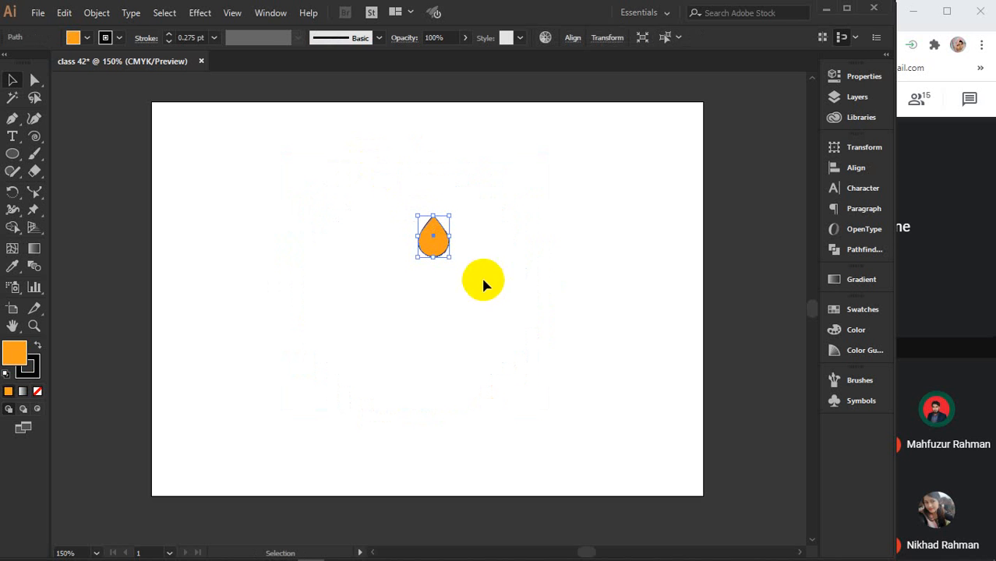
# - Move the teardrop off the artboard's right edge and draw a large circle without fill in the middle of the artboard
pyautogui.moveTo(439, 254); pyautogui.dragTo(733, 165)
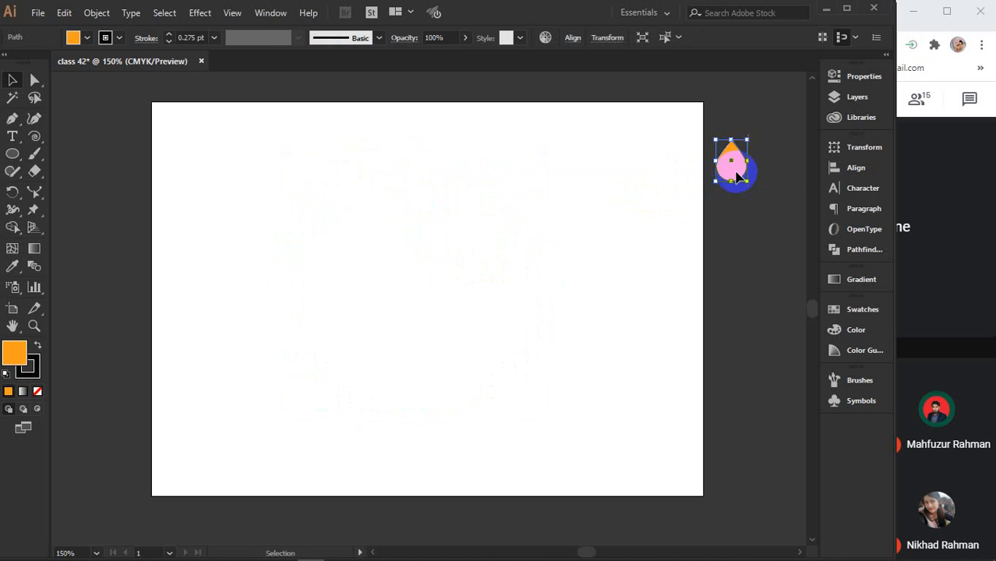
pyautogui.click(11, 154)
pyautogui.moveTo(317, 171)
pyautogui.mouseDown()
pyautogui.moveTo(557, 426)
pyautogui.moveTo(534, 414)
pyautogui.mouseUp()
pyautogui.click(13, 80)
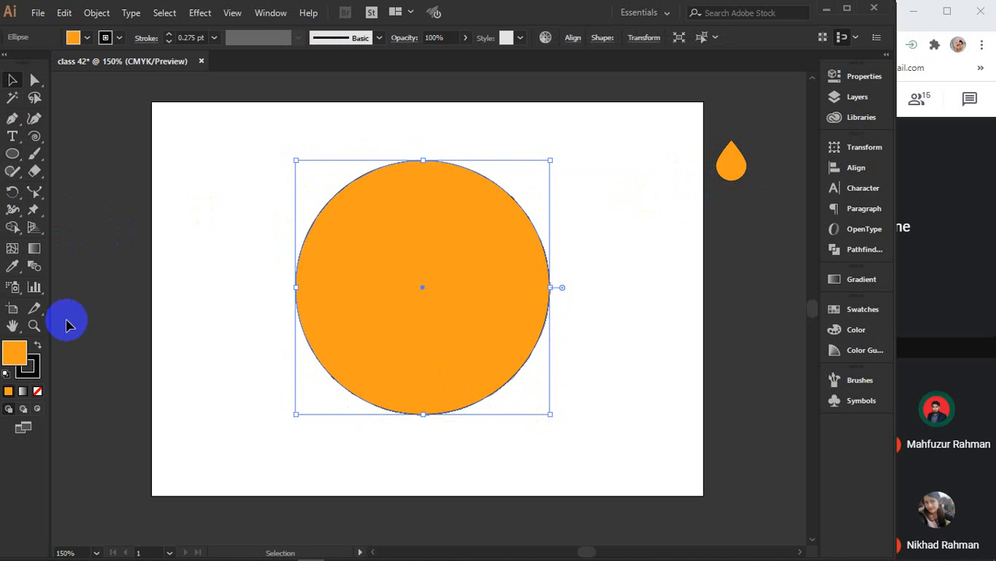
pyautogui.click(35, 390)
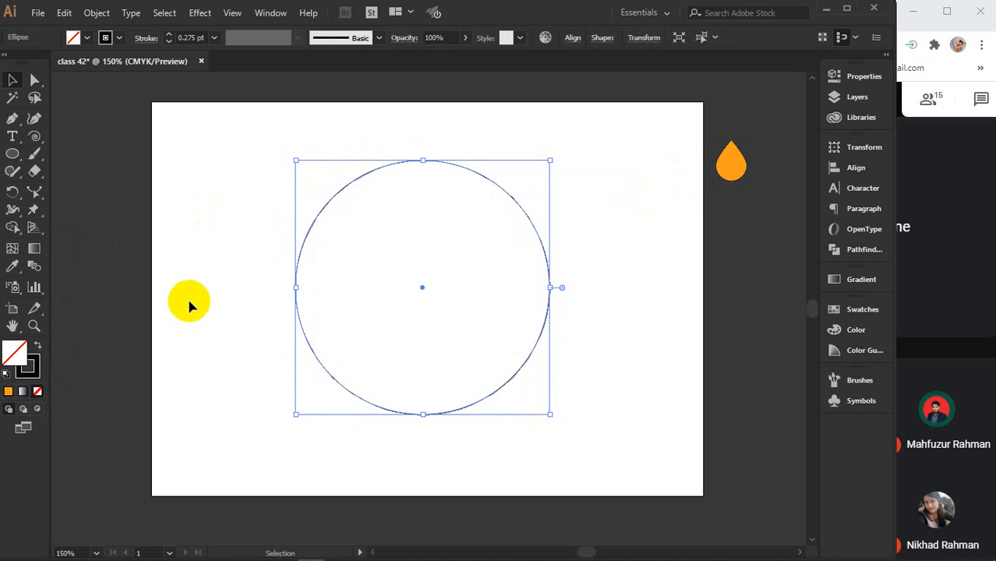
pyautogui.press('a')
pyautogui.hotkey('ctrl', 'shift', 'a')
pyautogui.press('v')
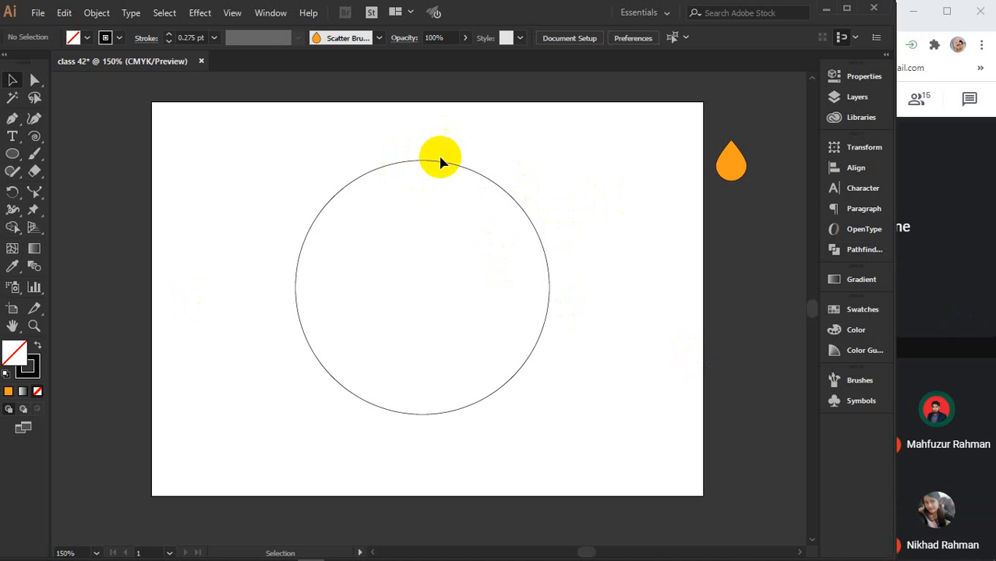
# - Place the teardrop just above the circle and align both objects to their horizontal centres
pyautogui.moveTo(733, 163); pyautogui.dragTo(428, 141)
pyautogui.hotkey('ctrl', 'alt', '[')
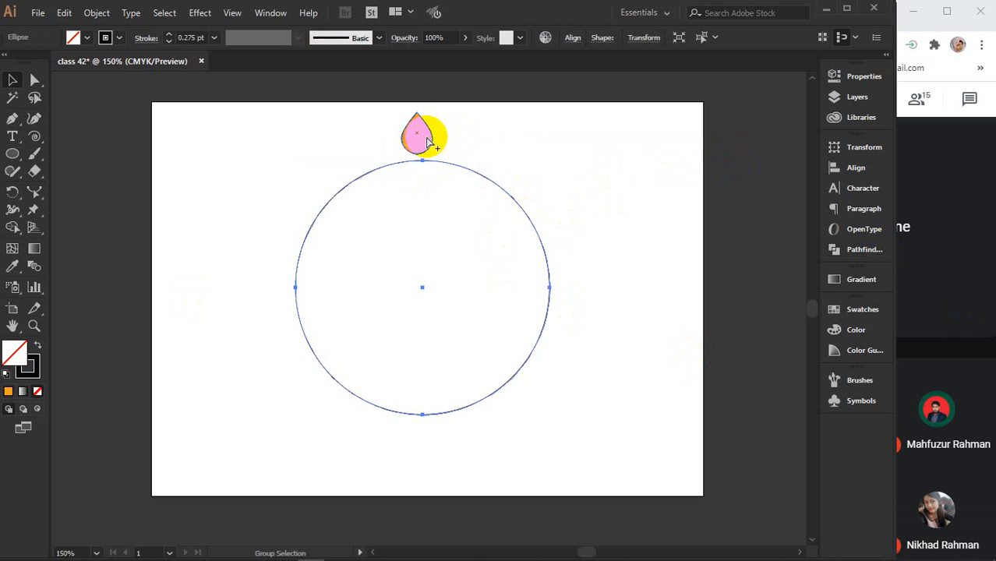
pyautogui.moveTo(375, 123); pyautogui.dragTo(475, 225)
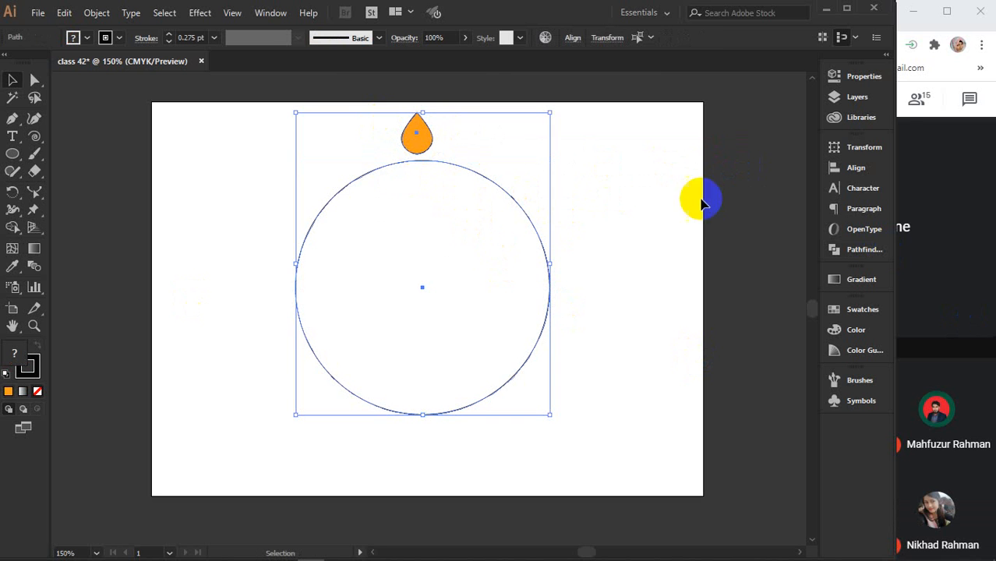
pyautogui.click(856, 170)
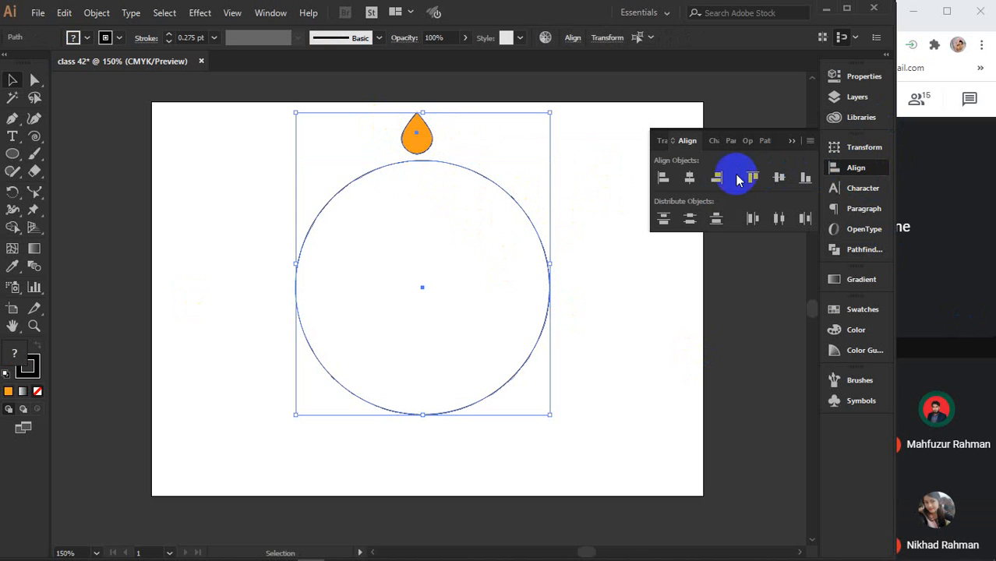
pyautogui.click(689, 178)
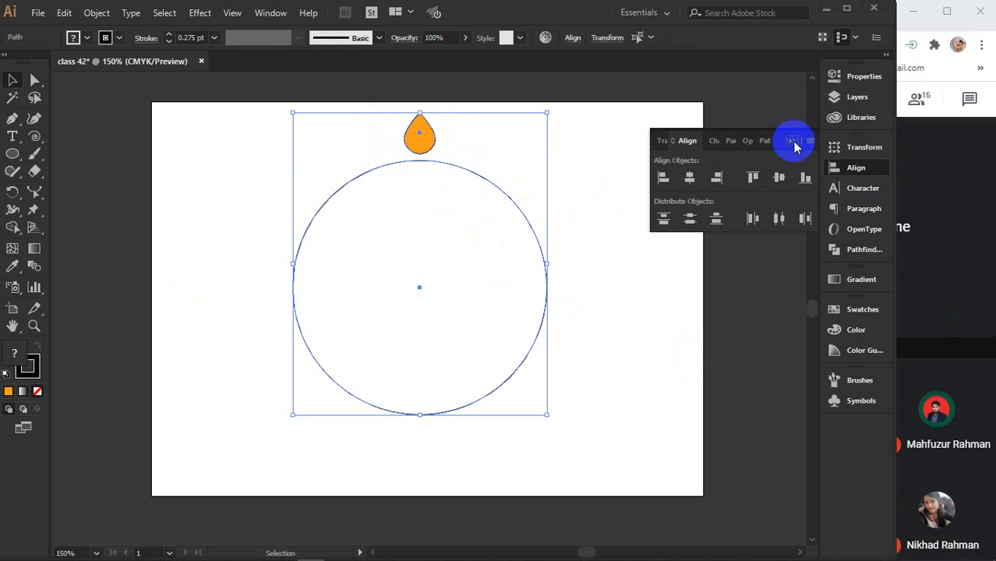
pyautogui.click(605, 170)
# - Nudge the teardrop down until its rounded base touches the top of the circle
pyautogui.click(548, 219)
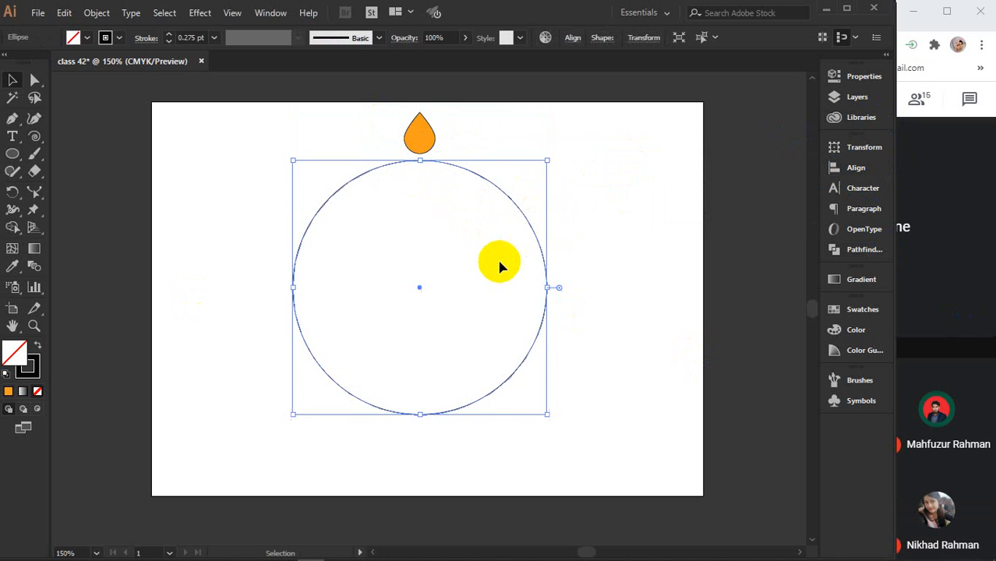
pyautogui.press('a')
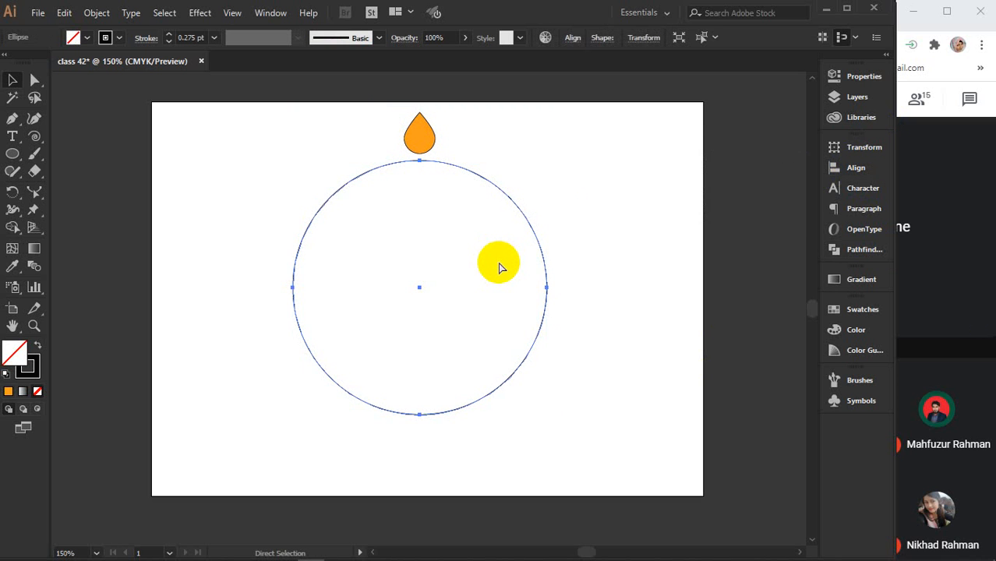
pyautogui.click(500, 268)
pyautogui.press('v')
pyautogui.click(422, 141)
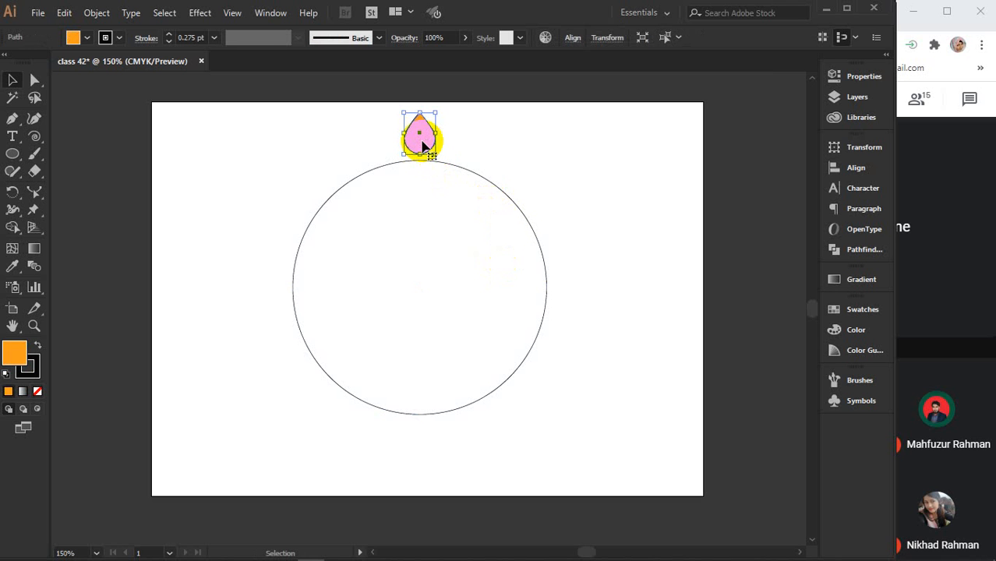
pyautogui.press('Down')
pyautogui.press('Down')
pyautogui.click(534, 127)
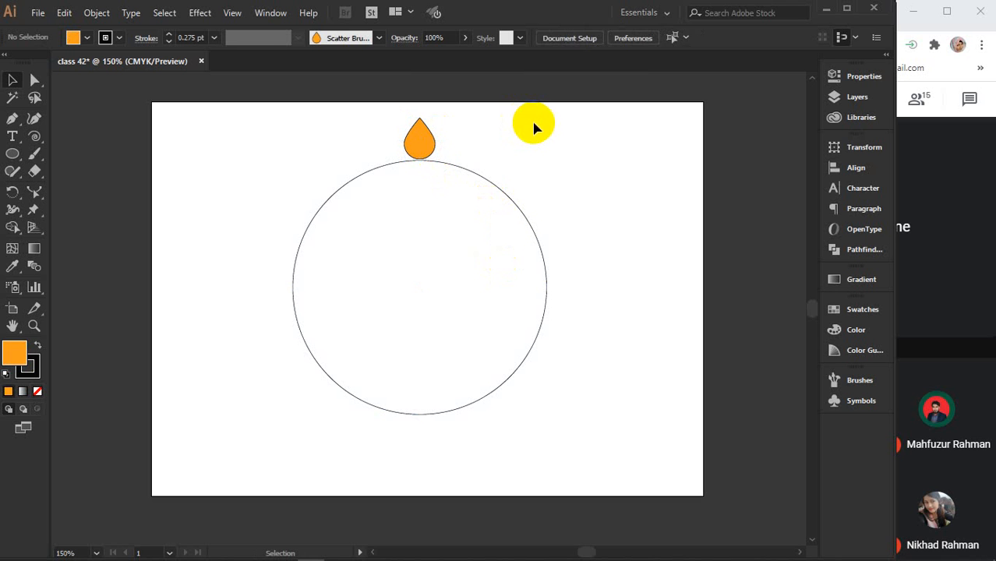
# - Make a copy of the teardrop rotated by 360/15 (24°) around the circle's centre, previewing the rotation
pyautogui.click(427, 150)
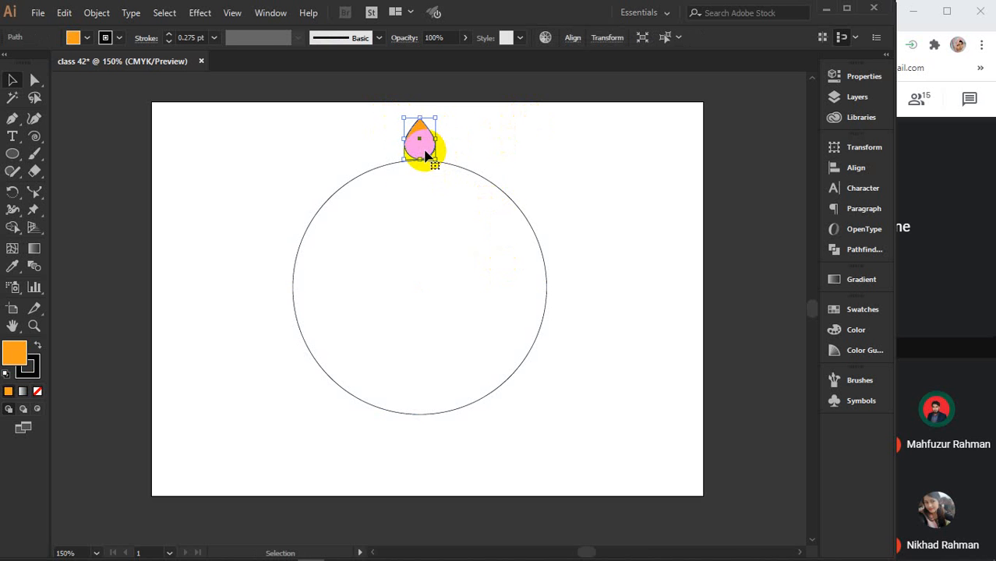
pyautogui.click(12, 192)
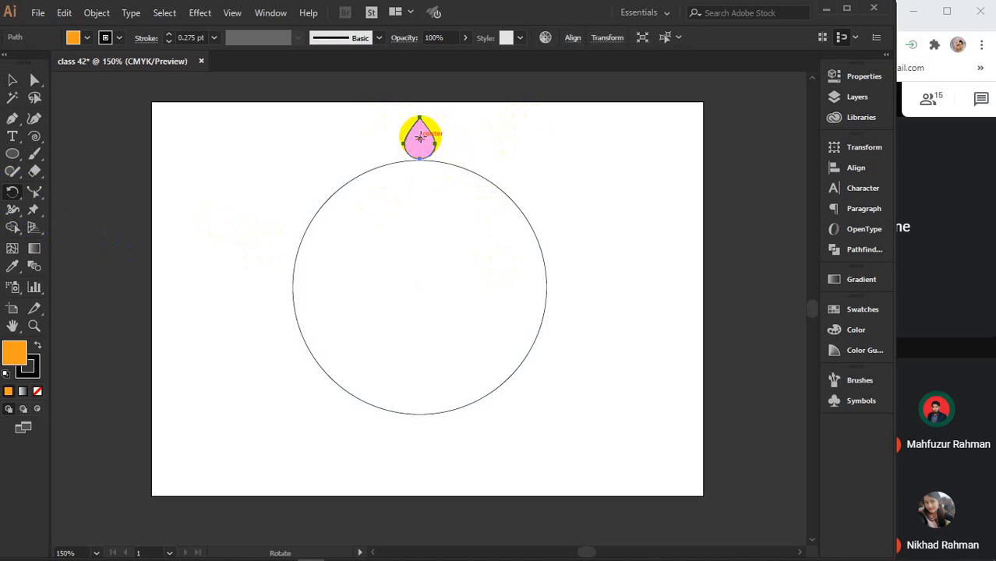
pyautogui.moveTo(421, 138); pyautogui.dragTo(418, 289)
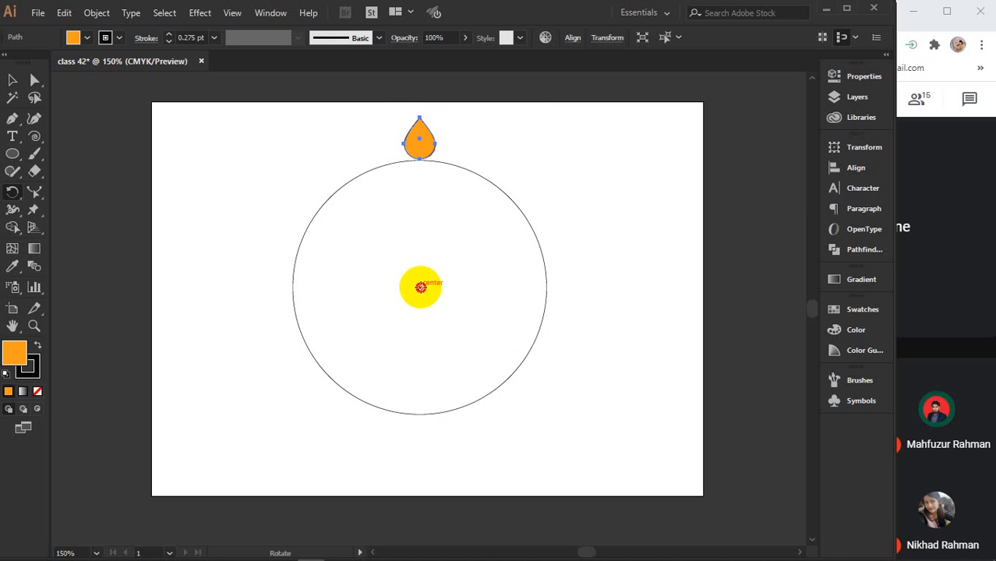
pyautogui.keyDown('alt'); pyautogui.click(420, 287); pyautogui.keyUp('alt')
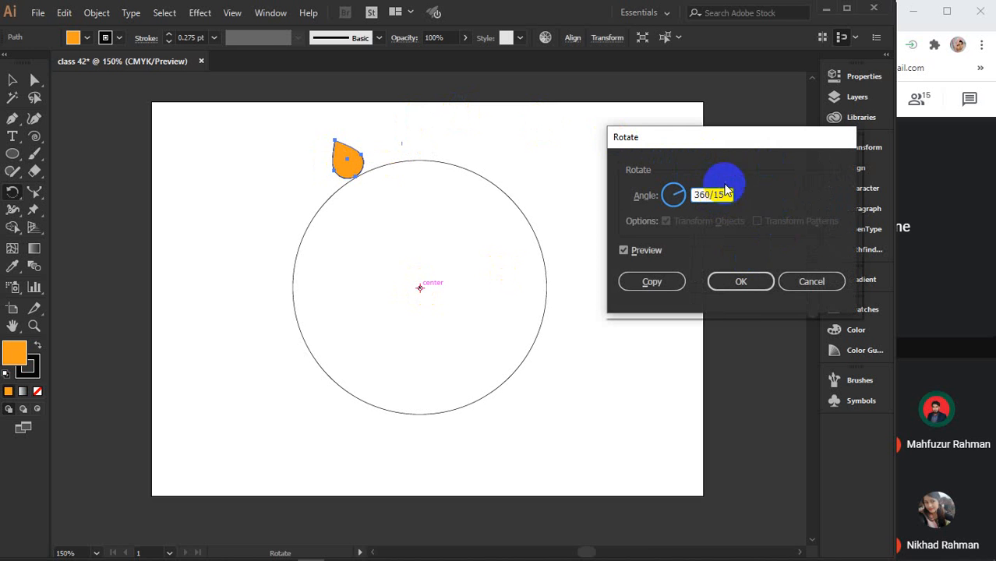
pyautogui.click(644, 250)
pyautogui.click(645, 251)
pyautogui.click(645, 250)
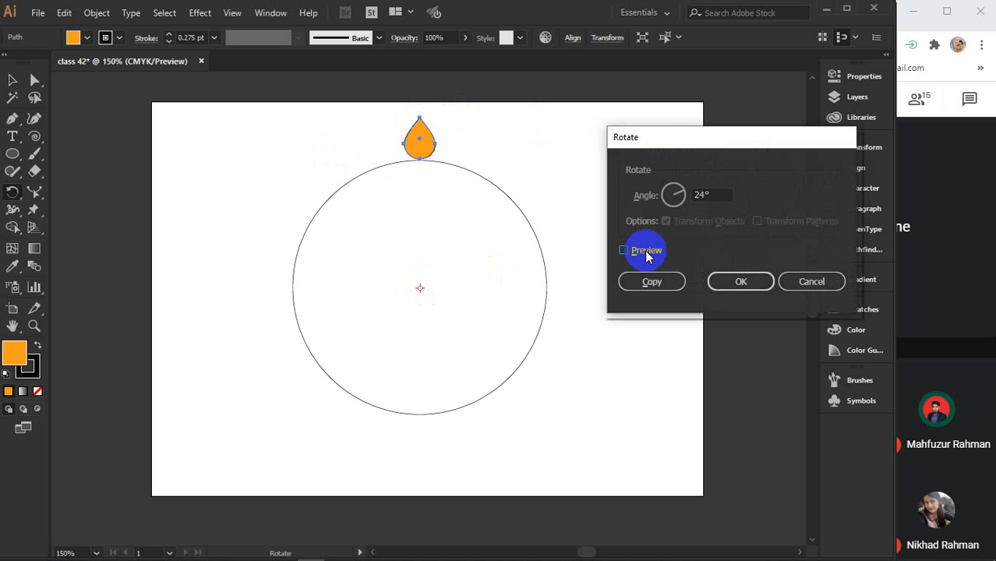
pyautogui.click(646, 251)
pyautogui.click(651, 281)
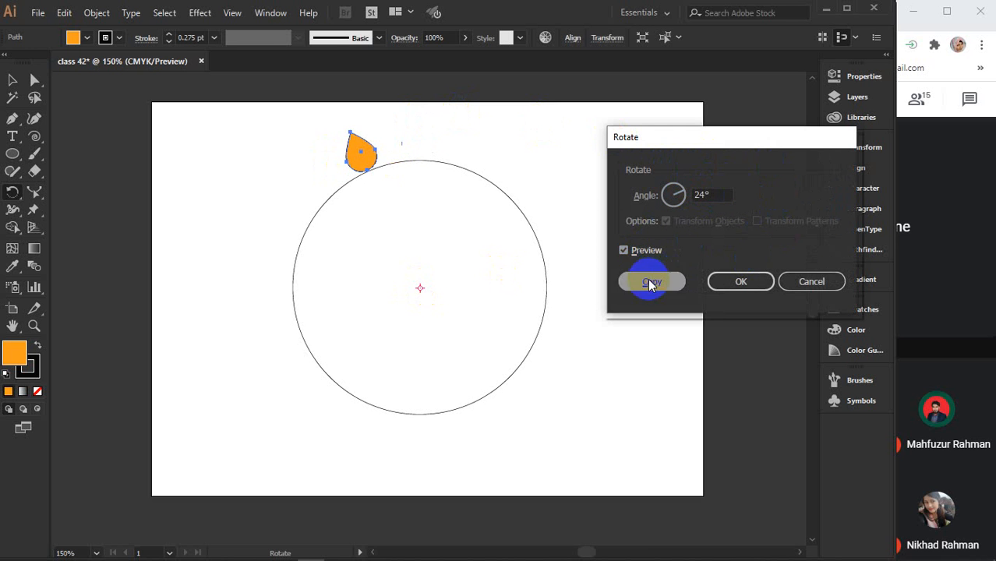
# - Repeat the rotated copy around the circle to complete an evenly spaced ring of fifteen teardrops
pyautogui.press('v')
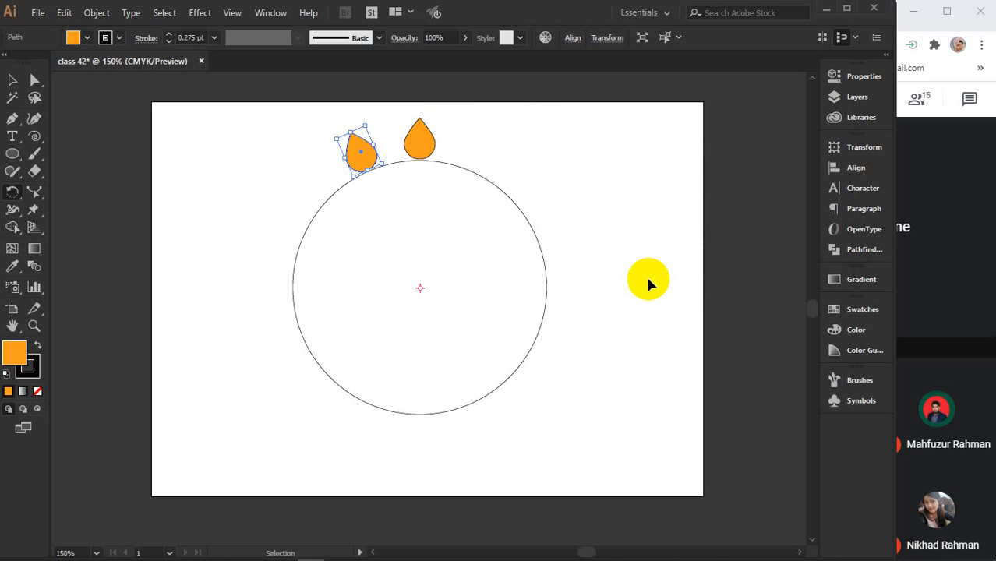
pyautogui.hotkey('ctrl', 'd')
pyautogui.hotkey('ctrl', 'd')
pyautogui.hotkey('ctrl', 'd')
pyautogui.hotkey('ctrl', 'd')
pyautogui.hotkey('ctrl', 'd')
pyautogui.hotkey('ctrl', 'd')
pyautogui.hotkey('ctrl', 'd')
pyautogui.hotkey('ctrl', 'd')
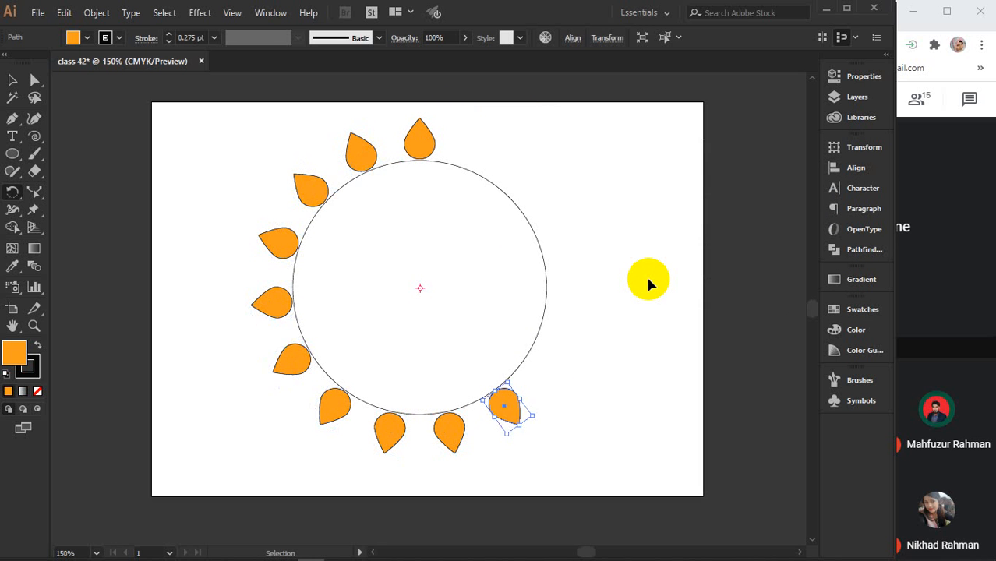
pyautogui.hotkey('ctrl', 'd')
pyautogui.hotkey('ctrl', 'd')
pyautogui.hotkey('ctrl', 'd')
pyautogui.hotkey('ctrl', 'd')
pyautogui.hotkey('ctrl', 'd')
pyautogui.press('r')
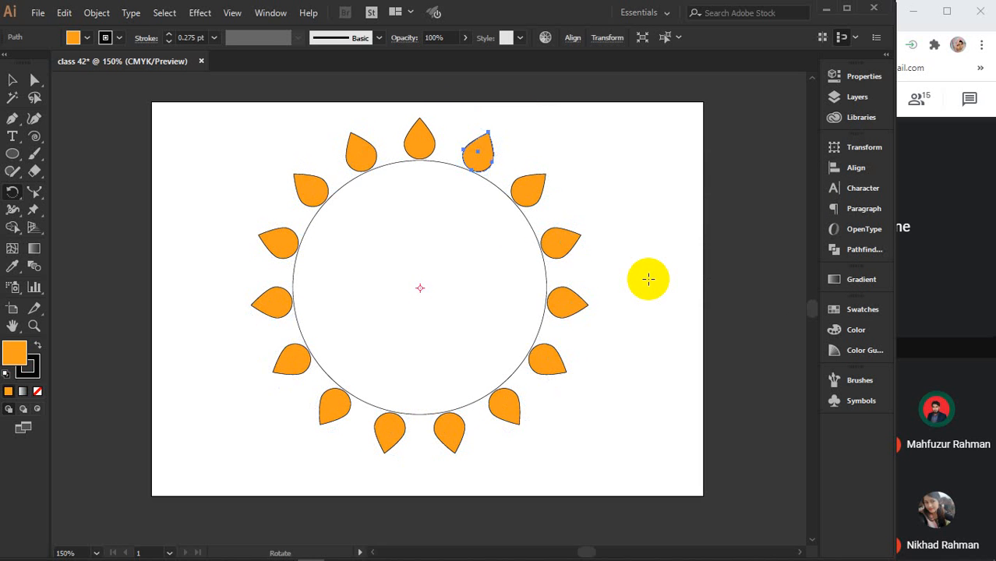
pyautogui.click(11, 81)
pyautogui.click(633, 129)
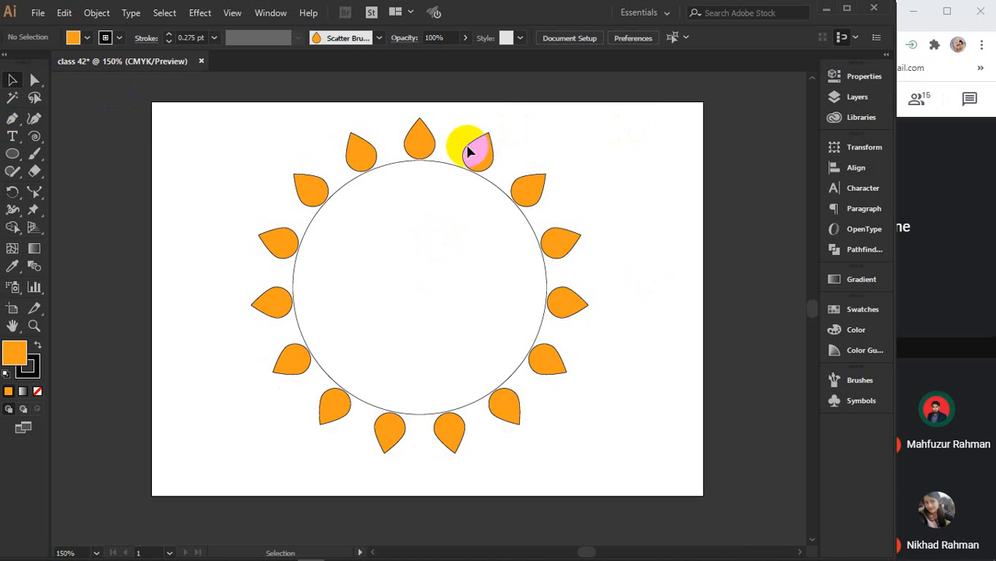
# - Select all the teardrops in the ring and delete them, keeping the circle
pyautogui.moveTo(199, 122); pyautogui.dragTo(618, 457)
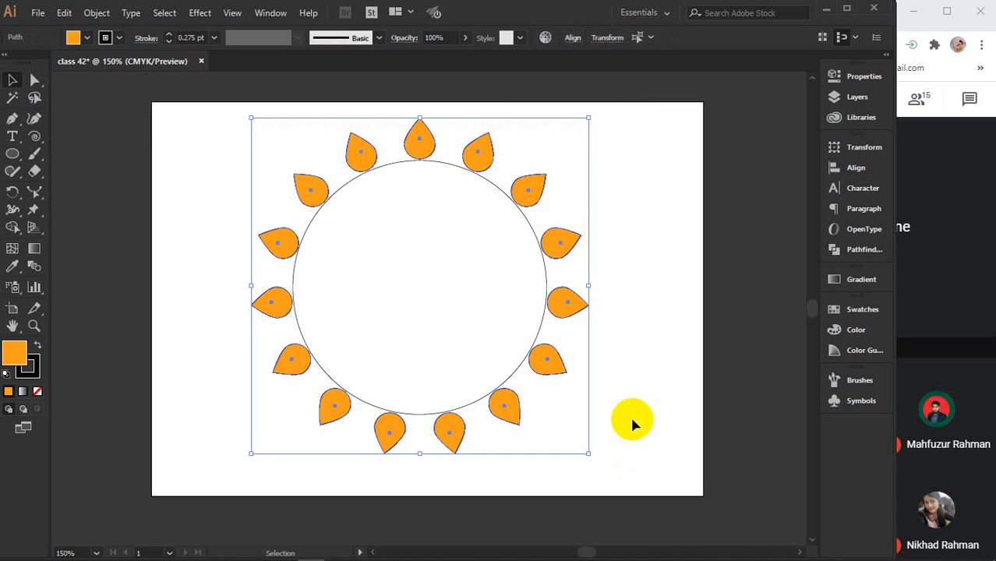
pyautogui.press('Delete')
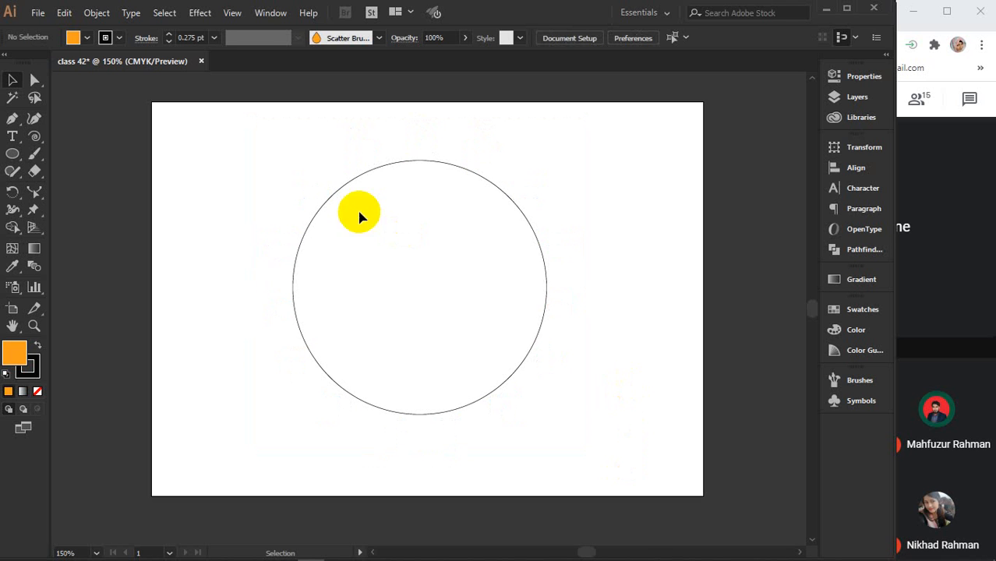
# - Draw a short vertical line just inside the top of the circle, aligned with its centre and without a fill
pyautogui.click(405, 181)
pyautogui.click(344, 137)
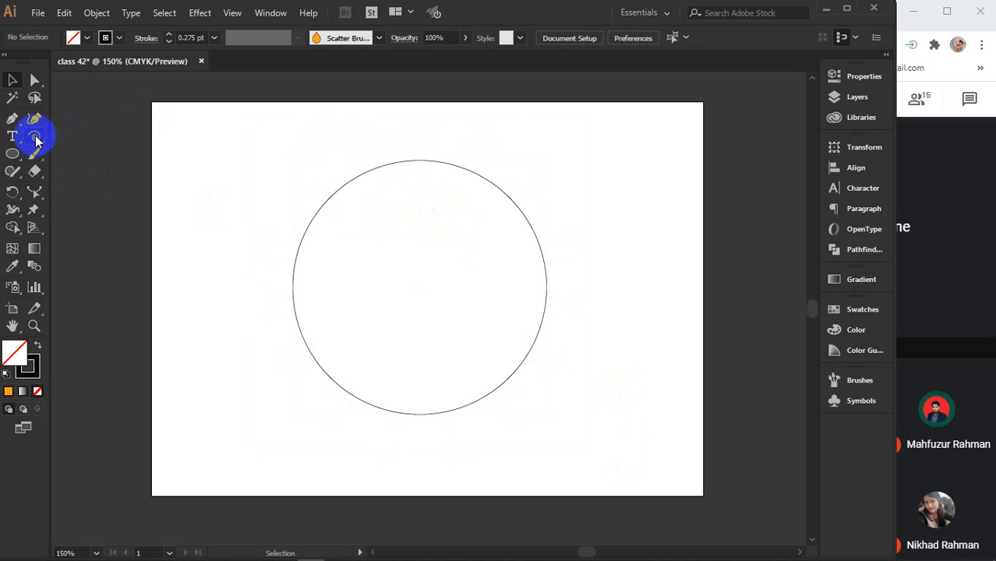
pyautogui.moveTo(35, 138); pyautogui.dragTo(129, 138)
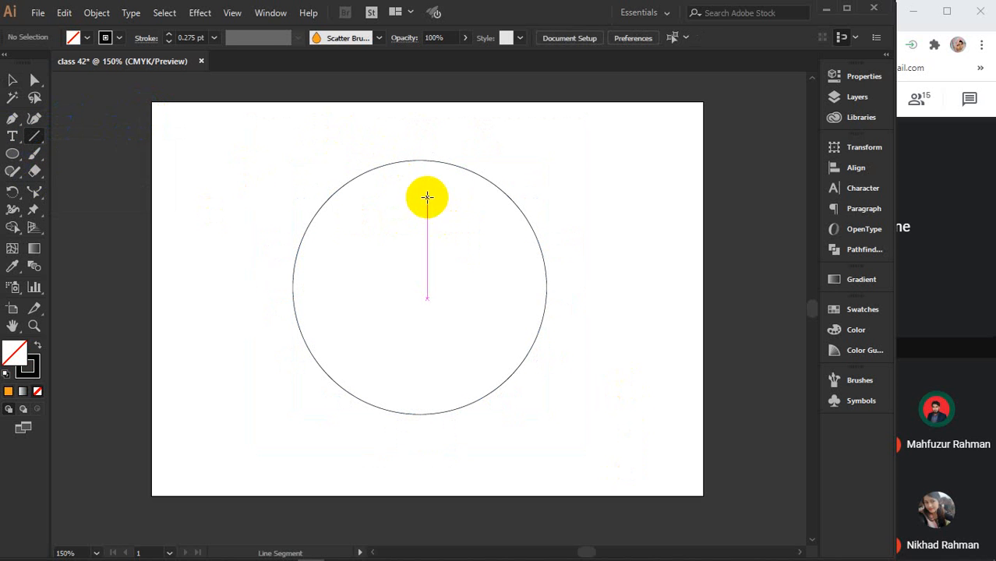
pyautogui.scroll(2, 427, 198)
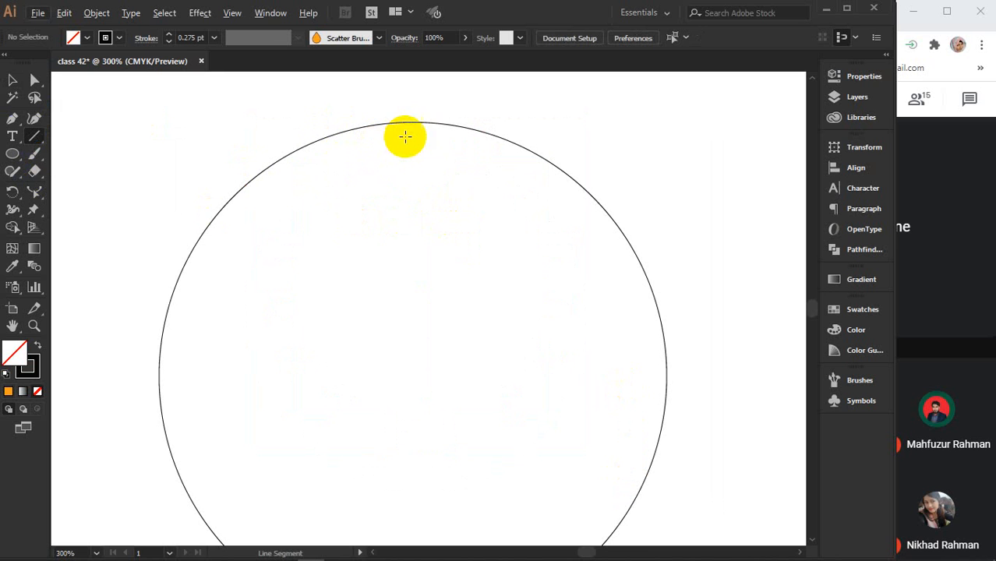
pyautogui.moveTo(412, 133); pyautogui.dragTo(411, 181)
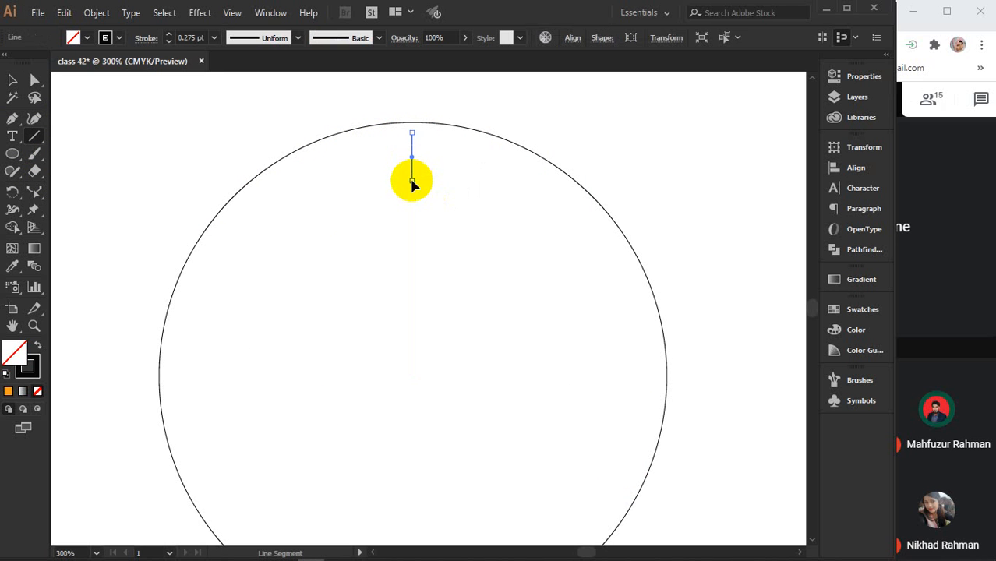
# - Set the short line's stroke weight to 5 pt and give it round caps
pyautogui.click(192, 37)
pyautogui.write('4')
pyautogui.press('Return')
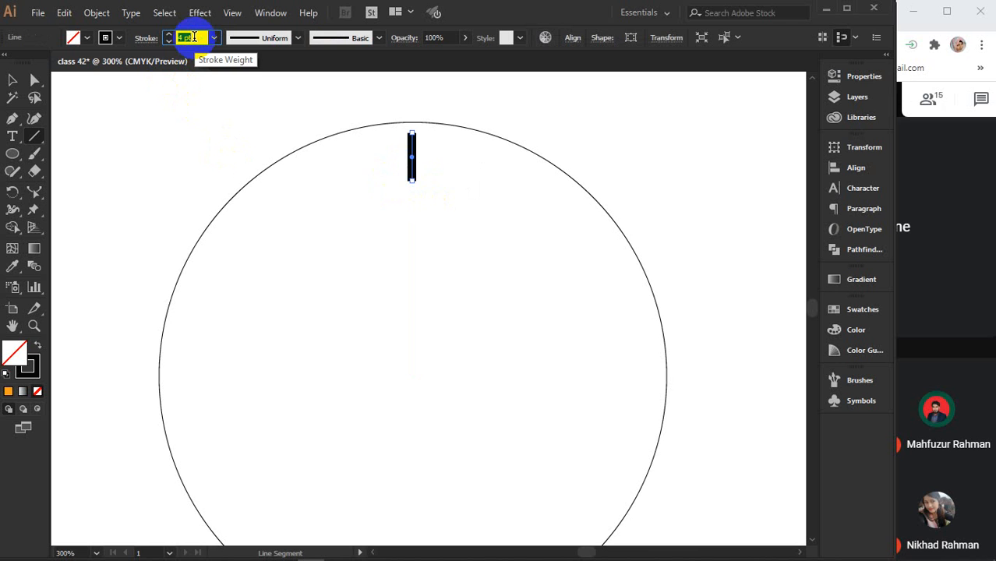
pyautogui.press('Up')
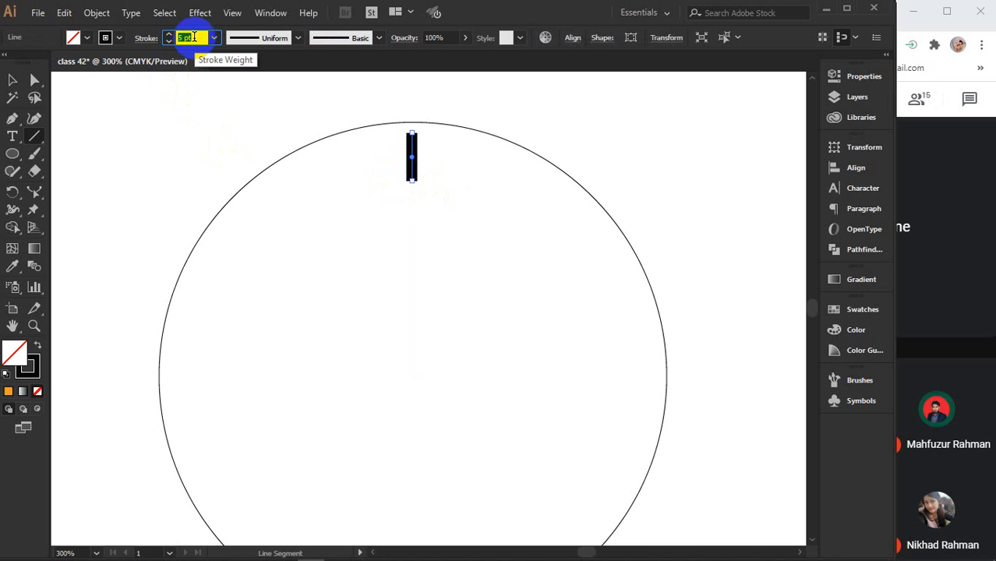
pyautogui.click(145, 38)
pyautogui.click(75, 75)
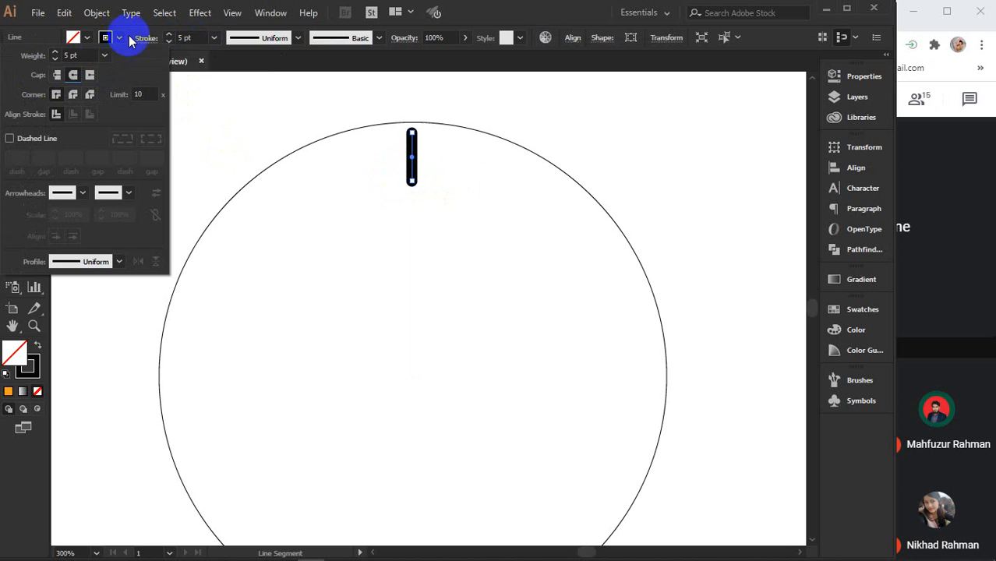
pyautogui.click(12, 80)
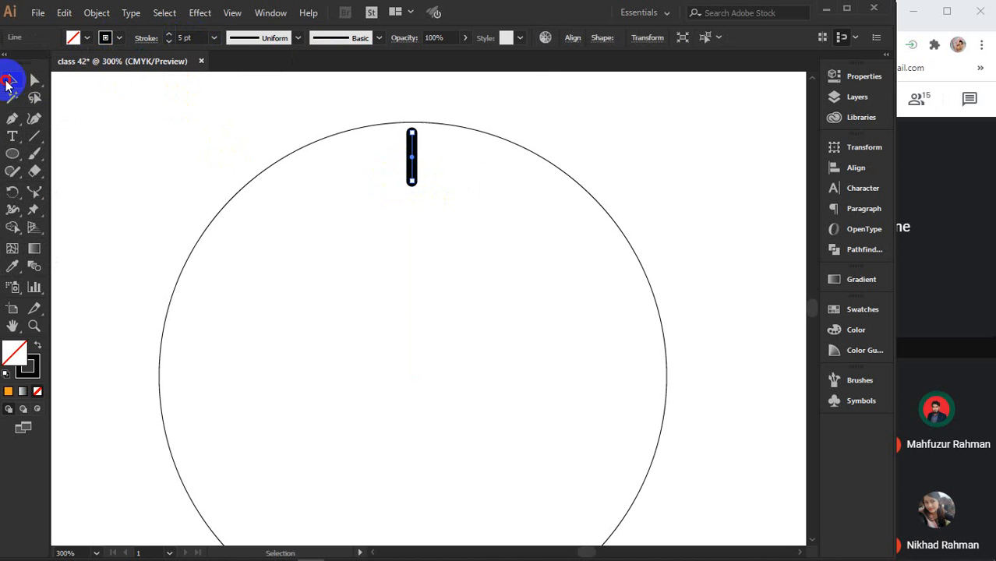
# - Shorten the thick line by moving its upper end straight down, away from the circle's edge
pyautogui.scroll(3, 414, 159)
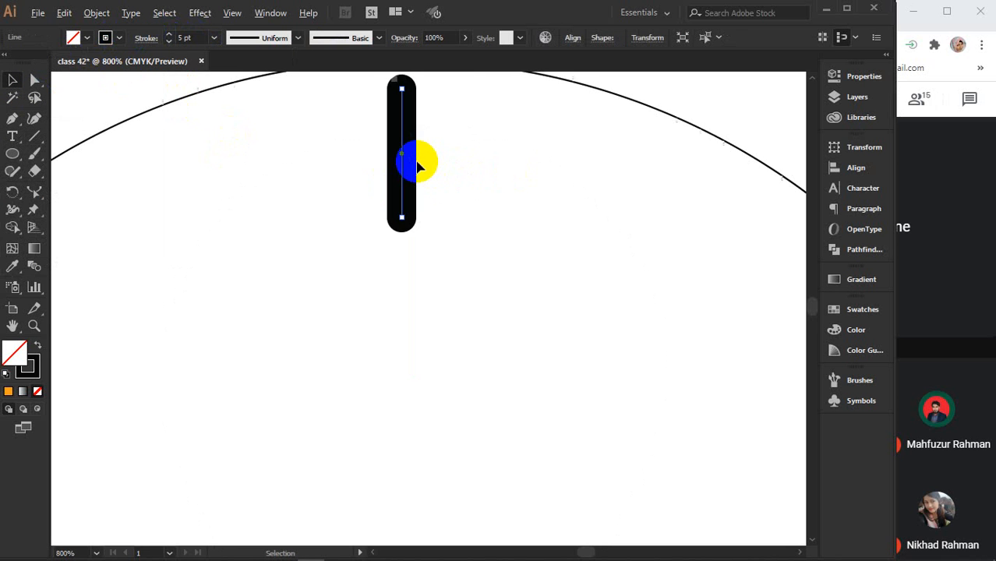
pyautogui.moveTo(402, 91); pyautogui.dragTo(401, 121)
pyautogui.moveTo(402, 128); pyautogui.dragTo(402, 143)
pyautogui.scroll(-3, 402, 144)
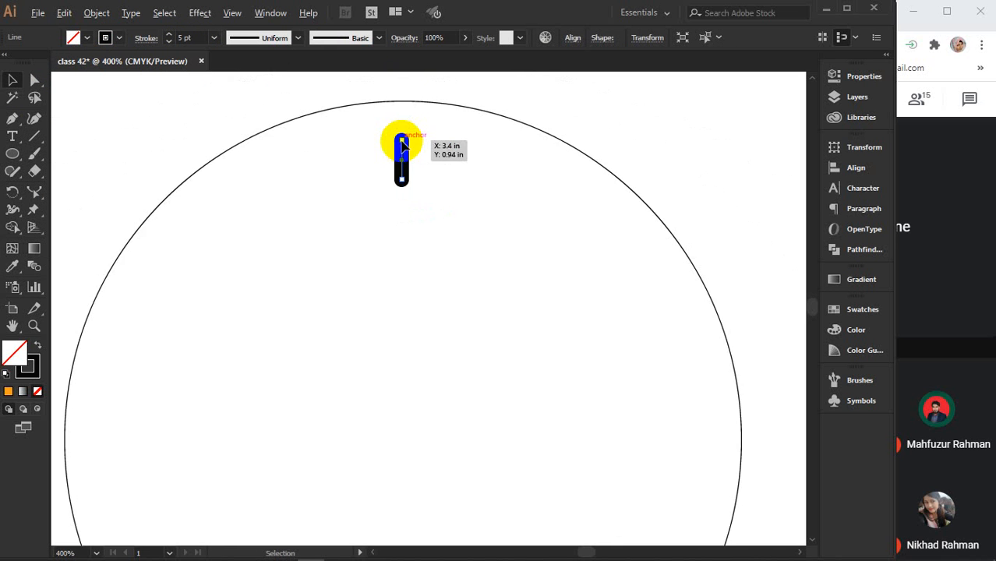
pyautogui.scroll(-1, 402, 145)
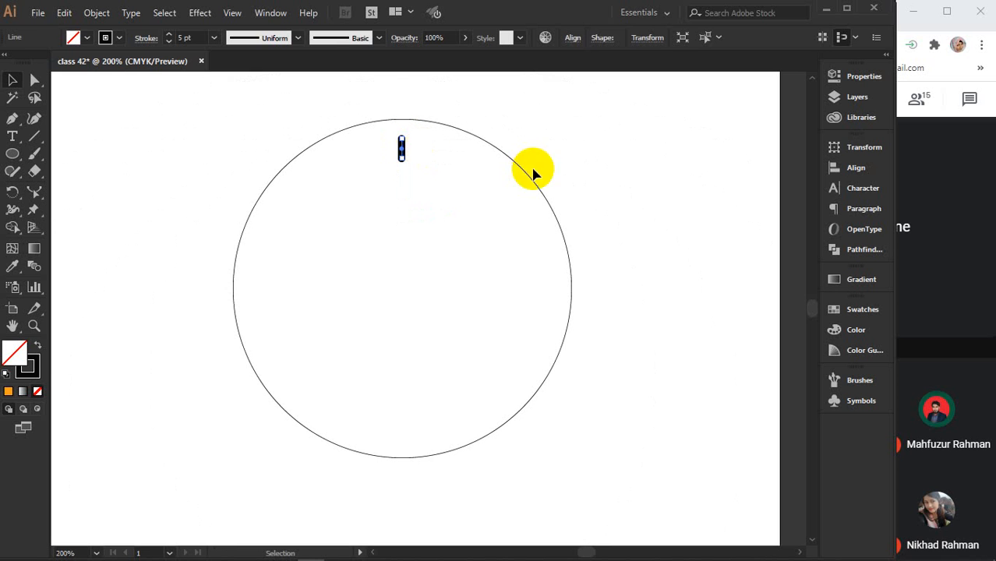
pyautogui.click(600, 182)
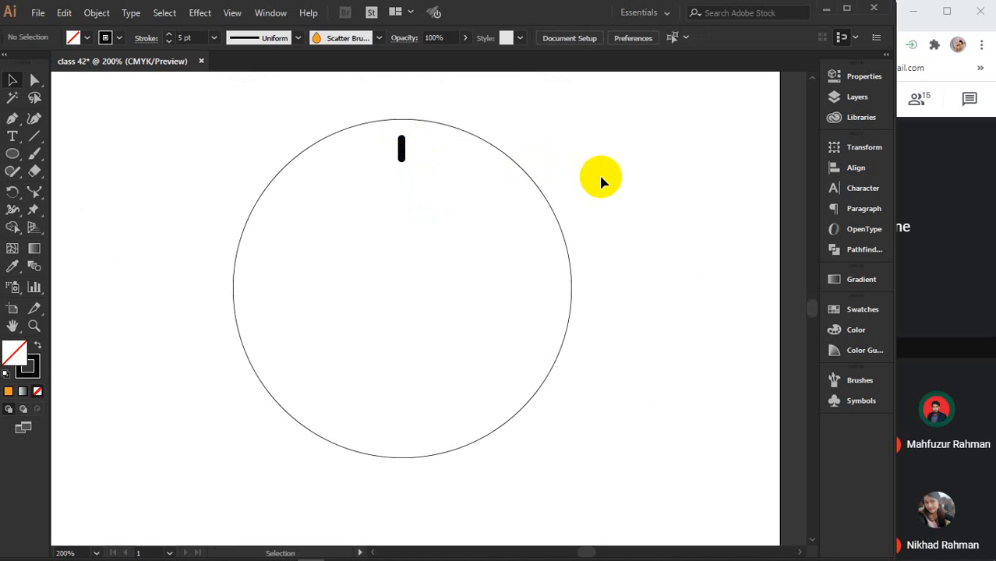
# - Lock the large circle so that it cannot be selected
pyautogui.click(551, 211)
pyautogui.press('a')
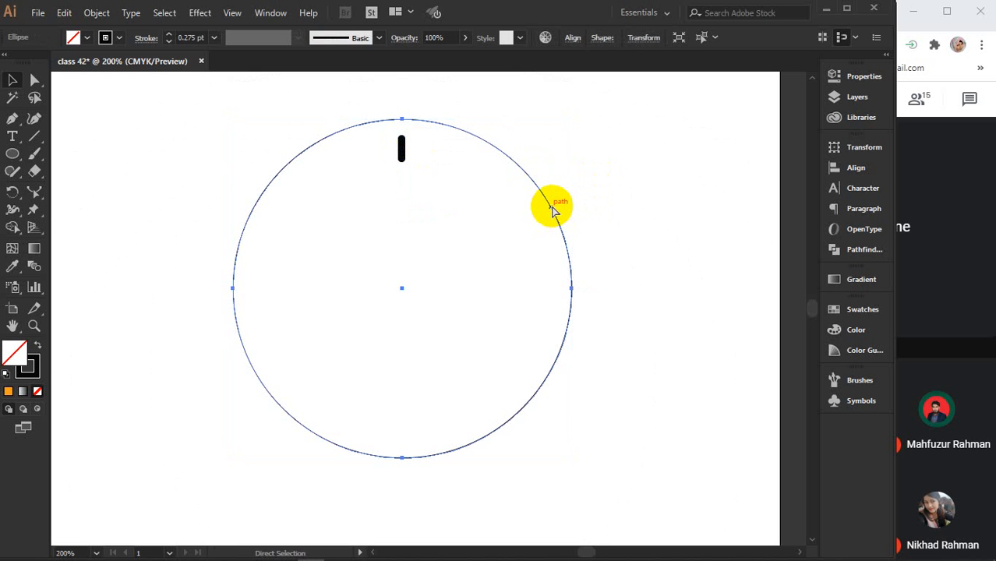
pyautogui.hotkey('ctrl', '2')
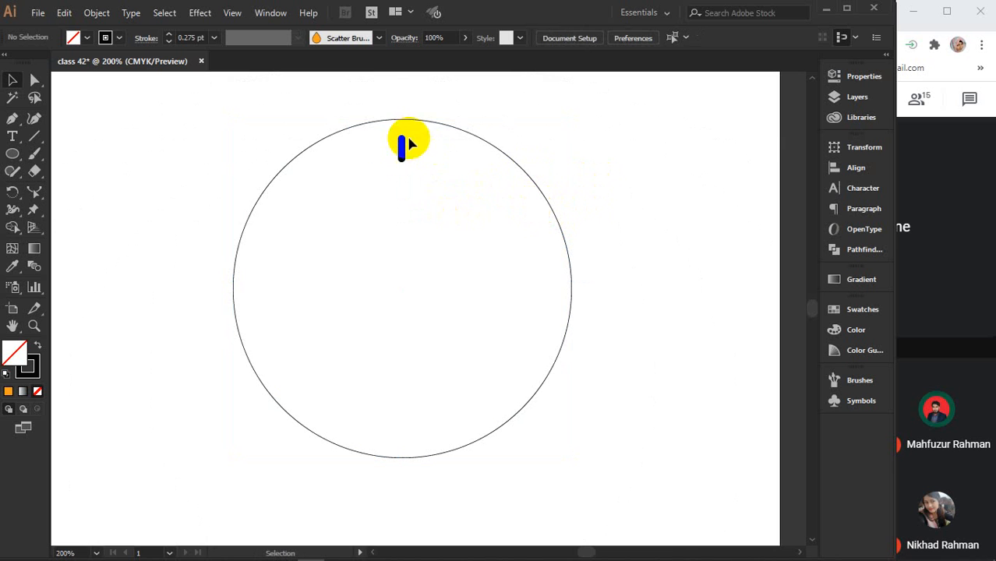
# - Make a copy of the short line rotated by 30° around the circle's centre, previewing the rotation
pyautogui.moveTo(373, 135); pyautogui.dragTo(426, 172)
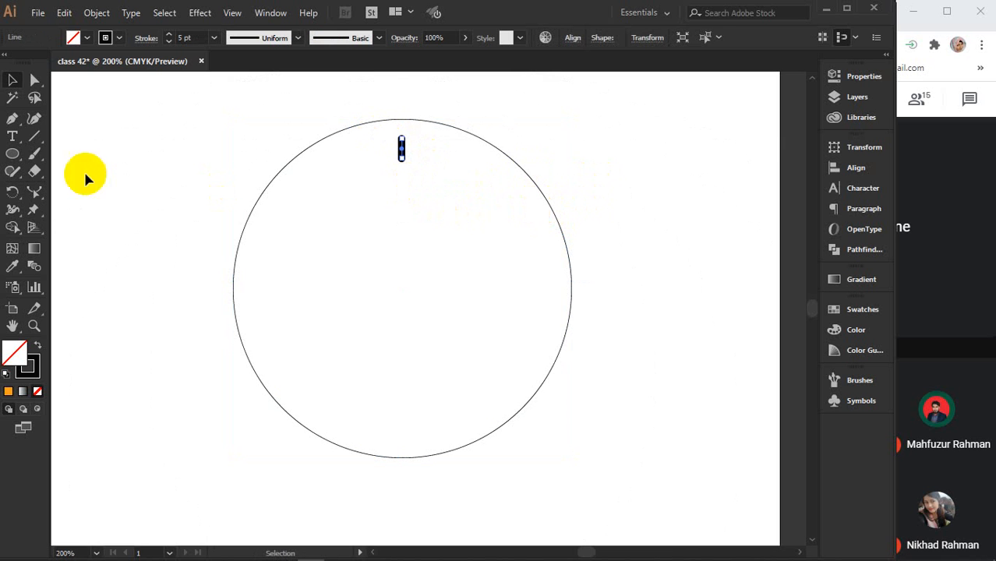
pyautogui.click(14, 192)
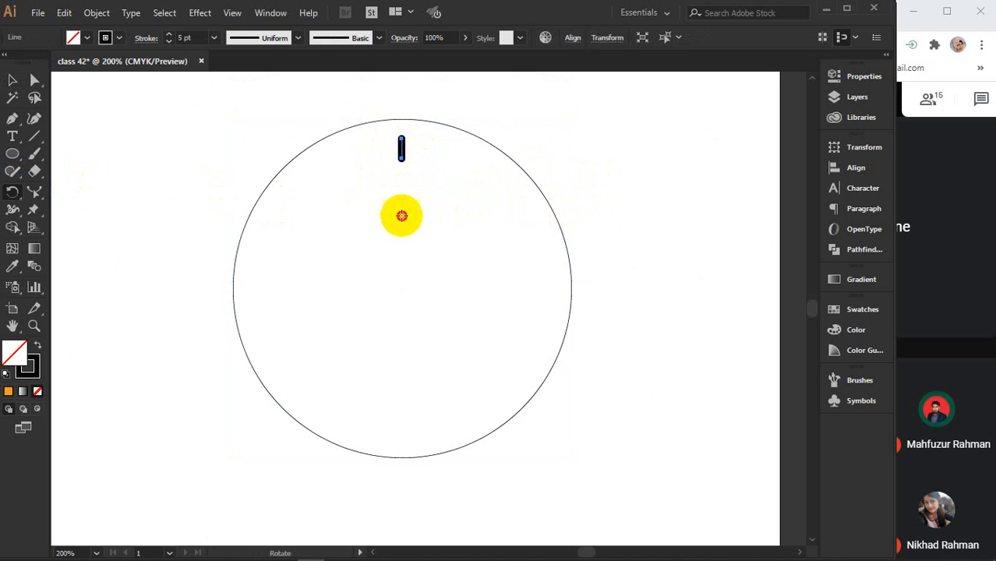
pyautogui.click(396, 294)
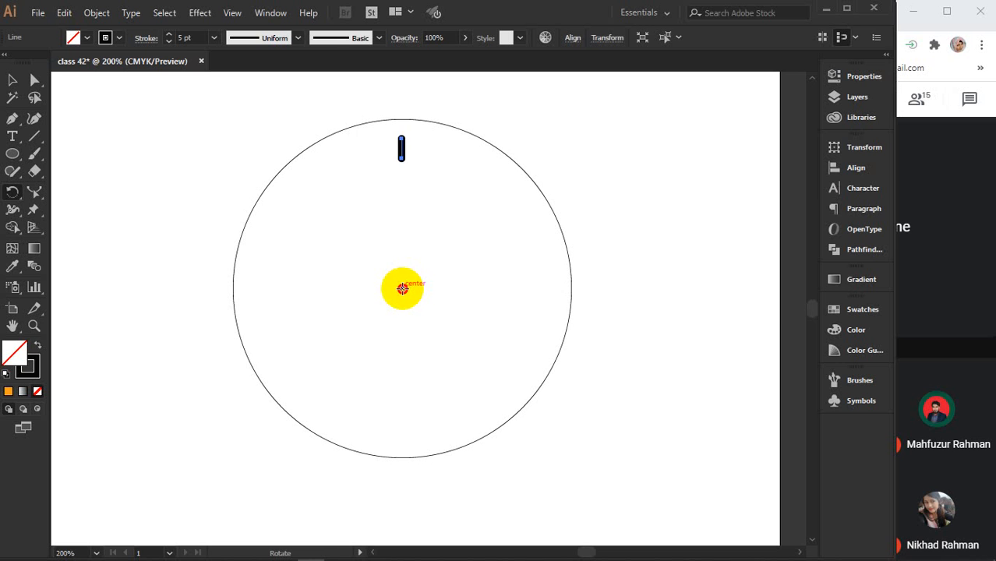
pyautogui.keyDown('alt'); pyautogui.click(402, 288); pyautogui.keyUp('alt')
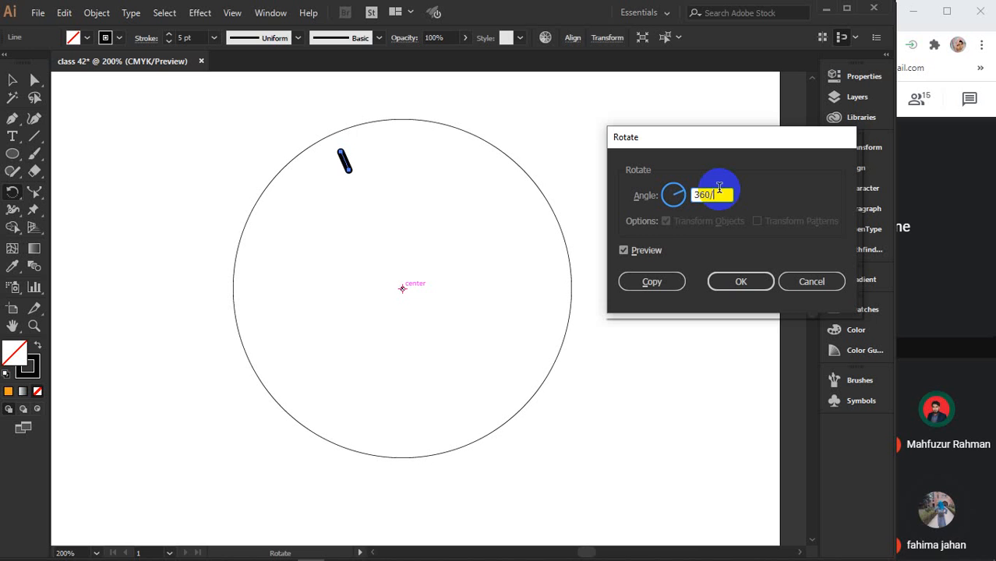
pyautogui.click(642, 251)
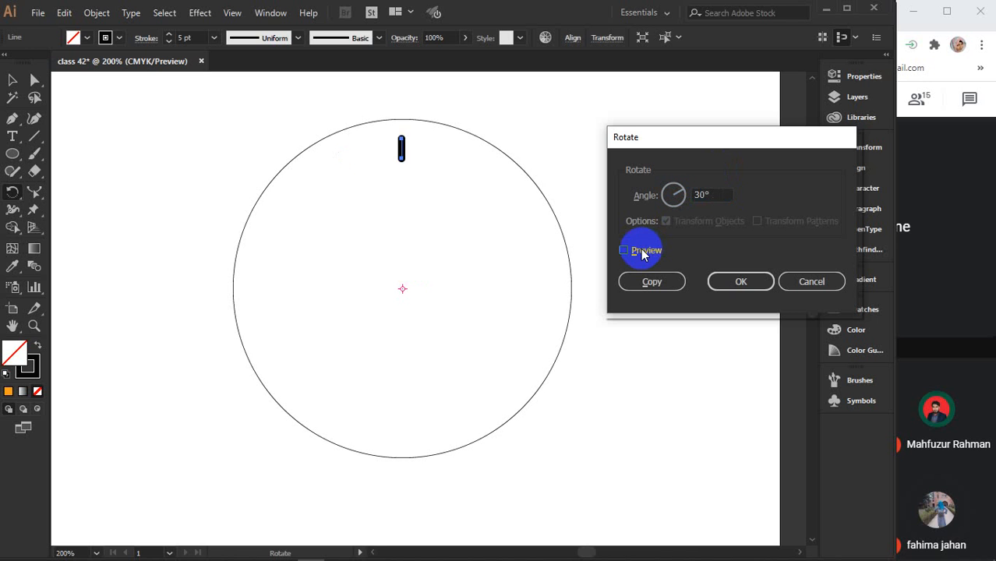
pyautogui.click(642, 251)
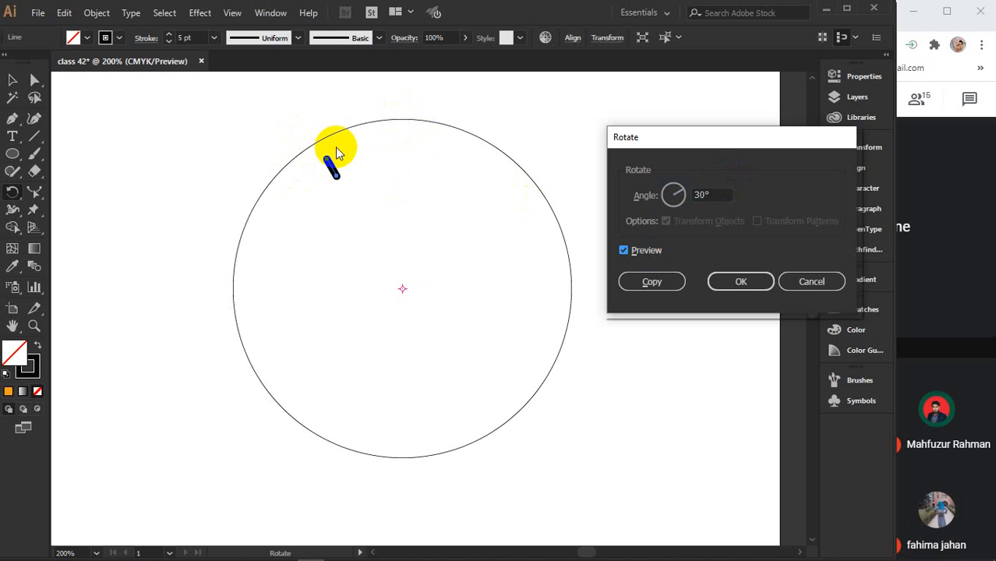
pyautogui.click(646, 283)
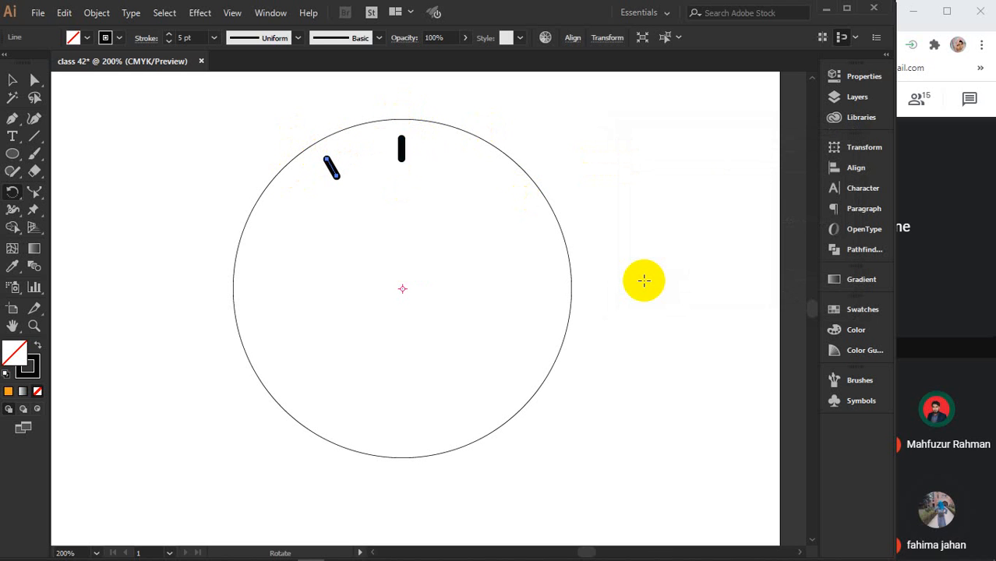
# - Repeat the rotated copy around the circle to complete a dial of twelve evenly spaced hour marks
pyautogui.hotkey('ctrl', 'd')
pyautogui.hotkey('ctrl', 'd')
pyautogui.hotkey('ctrl', 'd')
pyautogui.hotkey('ctrl', 'd')
pyautogui.hotkey('ctrl', 'd')
pyautogui.hotkey('ctrl', 'd')
pyautogui.hotkey('ctrl', 'd')
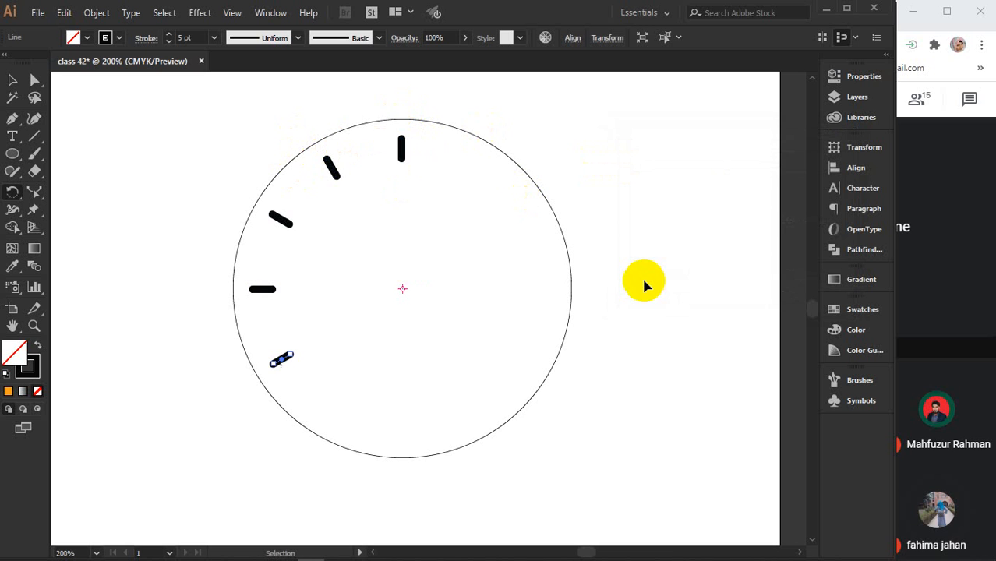
pyautogui.hotkey('ctrl', 'd')
pyautogui.hotkey('ctrl', 'd')
pyautogui.hotkey('ctrl', 'd')
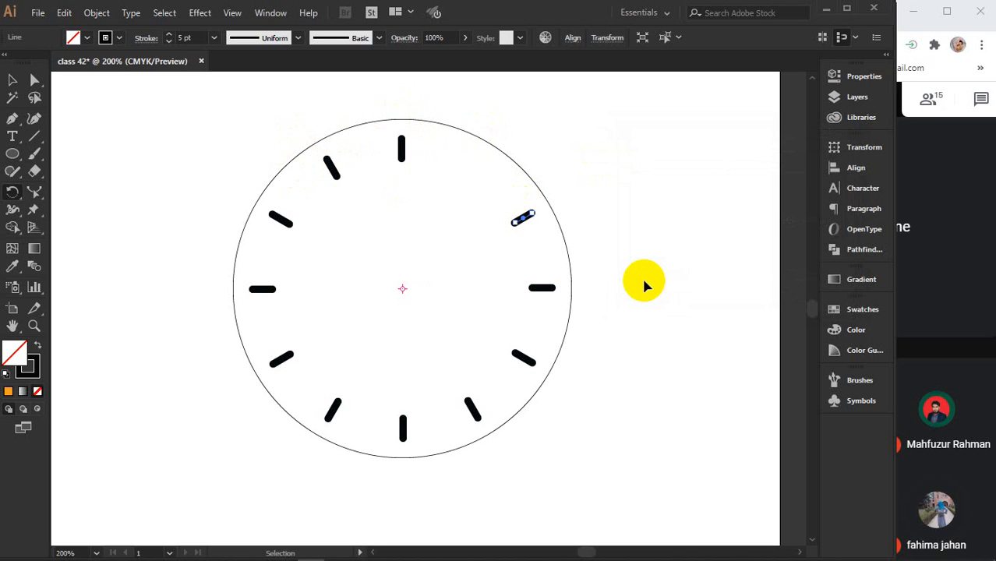
pyautogui.click(12, 79)
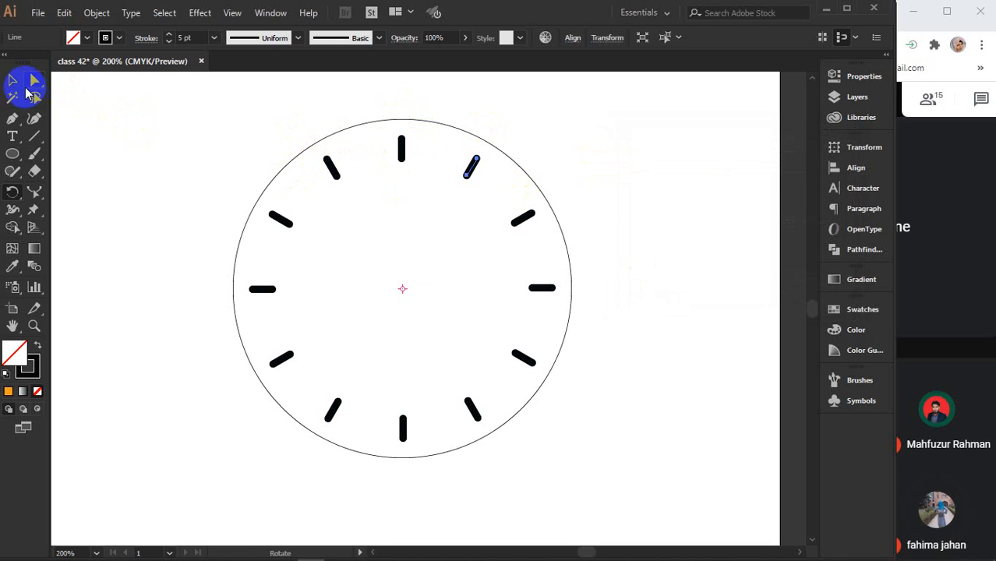
pyautogui.click(184, 149)
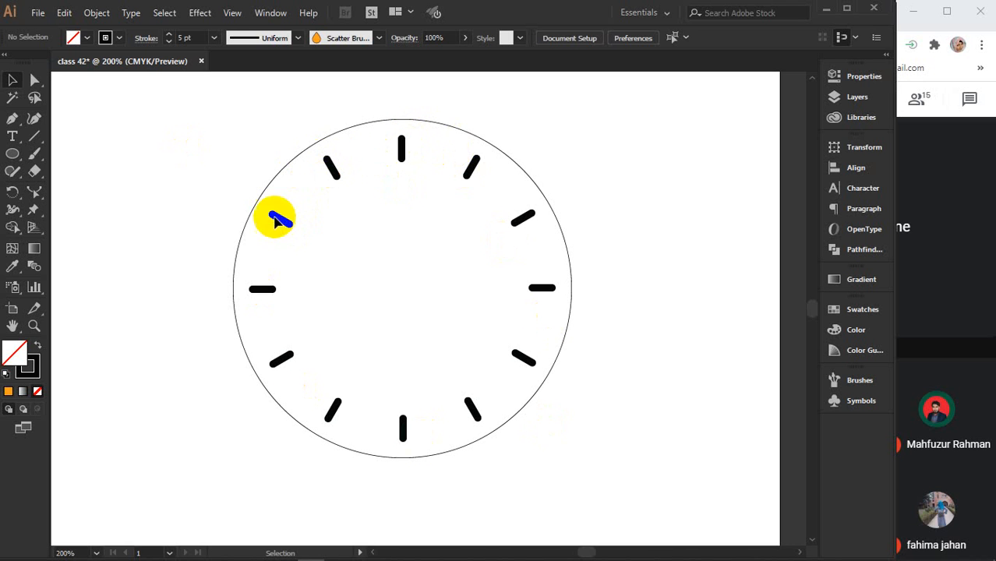
# - Draw three clock hands joined at the circle's centre, pointing to the two, five and eleven o'clock marks
pyautogui.click(29, 144)
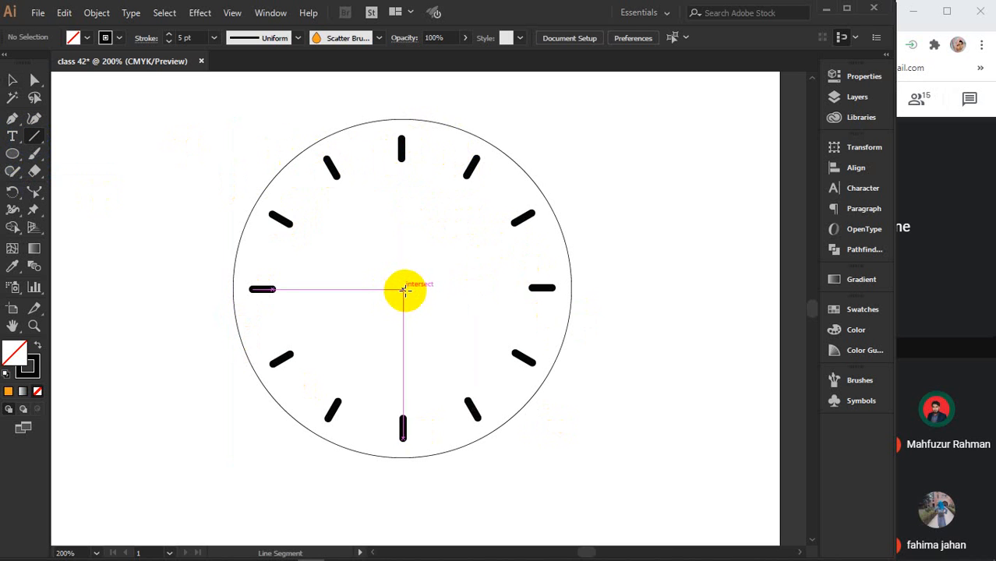
pyautogui.moveTo(403, 289); pyautogui.dragTo(412, 301)
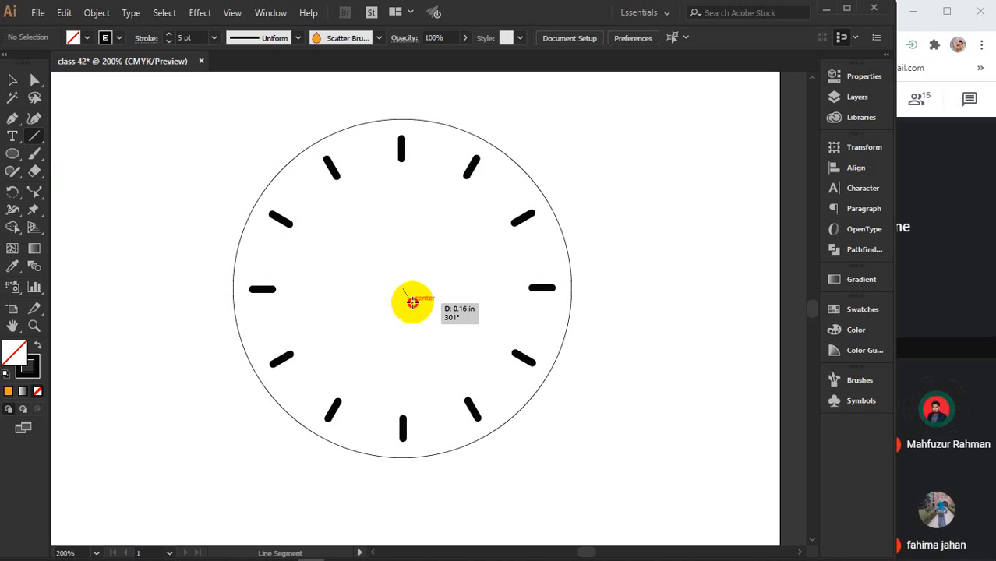
pyautogui.moveTo(412, 302); pyautogui.dragTo(537, 212)
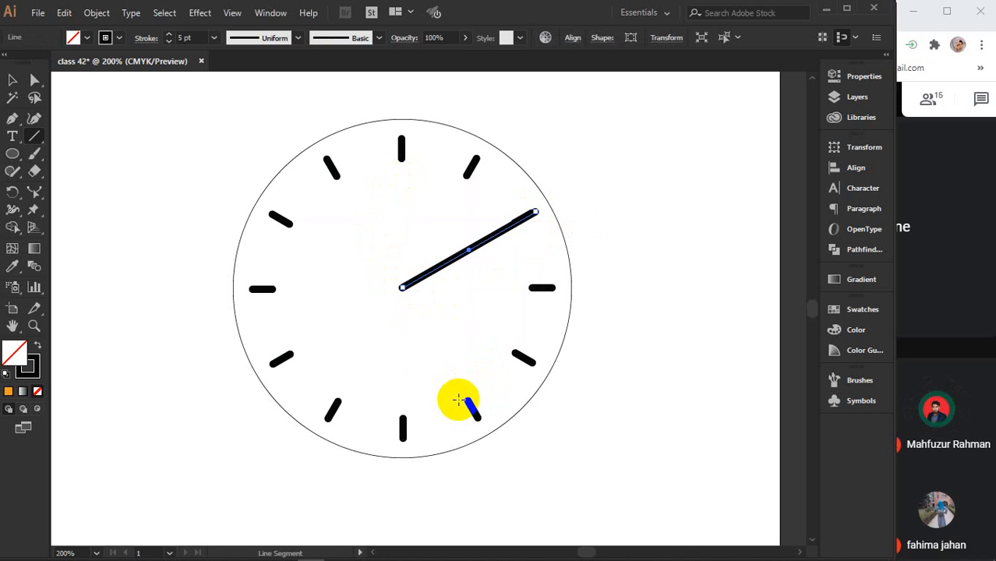
pyautogui.moveTo(459, 400); pyautogui.dragTo(402, 287)
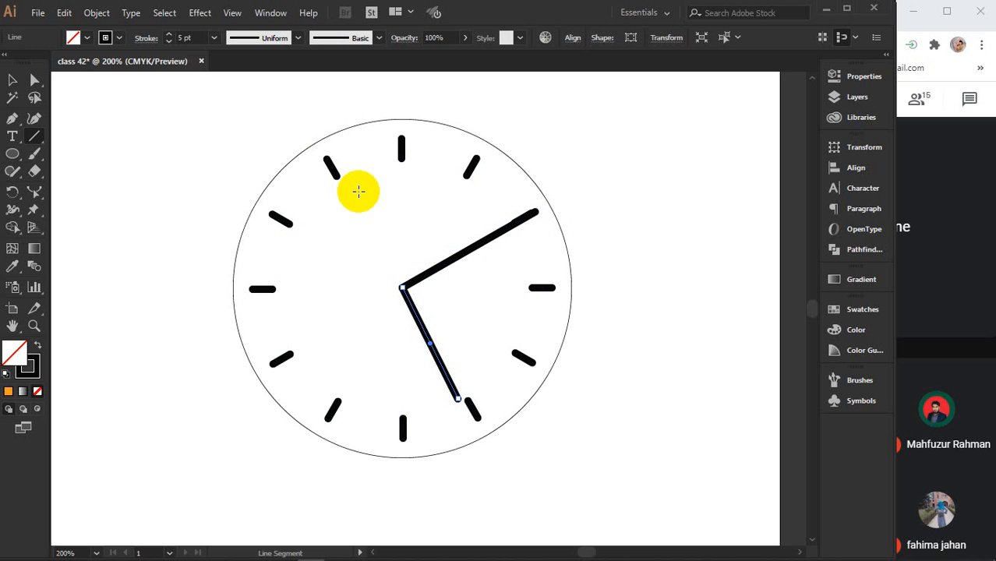
pyautogui.moveTo(359, 192); pyautogui.dragTo(401, 287)
# - Swing the outer end of the eleven o'clock hand slightly clockwise, keeping its inner end at the centre
pyautogui.click(11, 82)
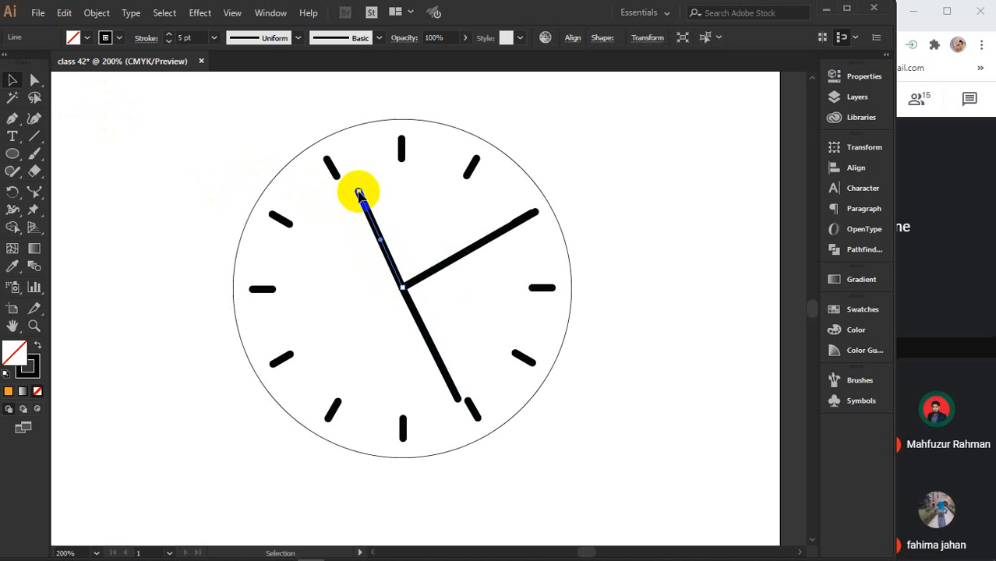
pyautogui.moveTo(357, 193); pyautogui.dragTo(371, 198)
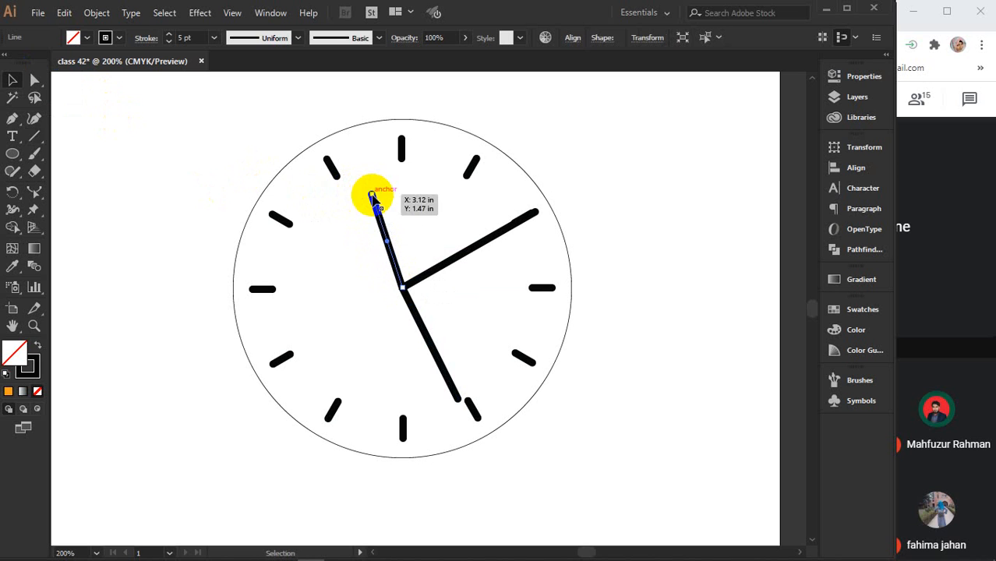
pyautogui.moveTo(371, 264); pyautogui.dragTo(443, 315)
pyautogui.click(441, 312)
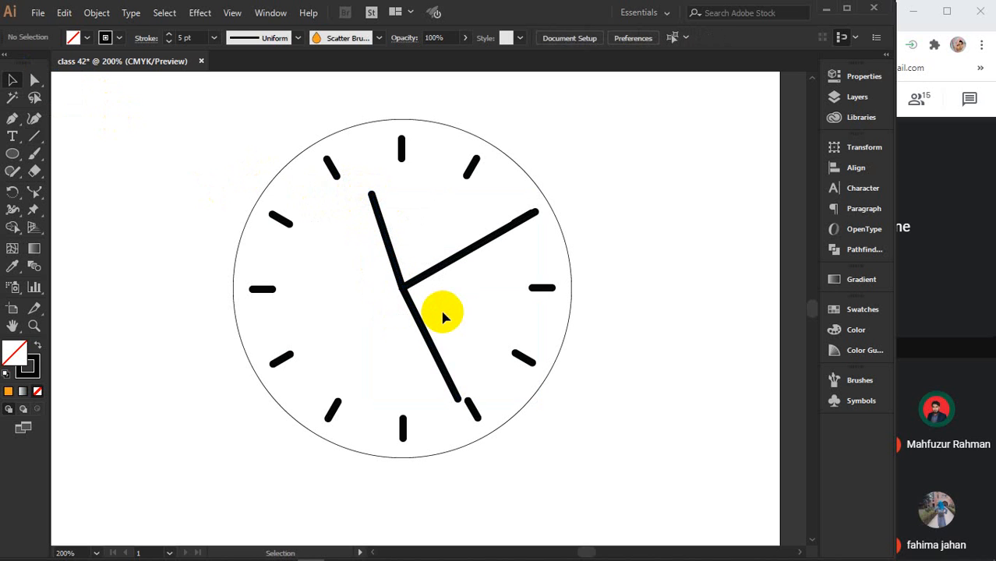
# - Apply the triangular tapered width profile to the two o'clock hand so it narrows towards its outer end
pyautogui.click(437, 268)
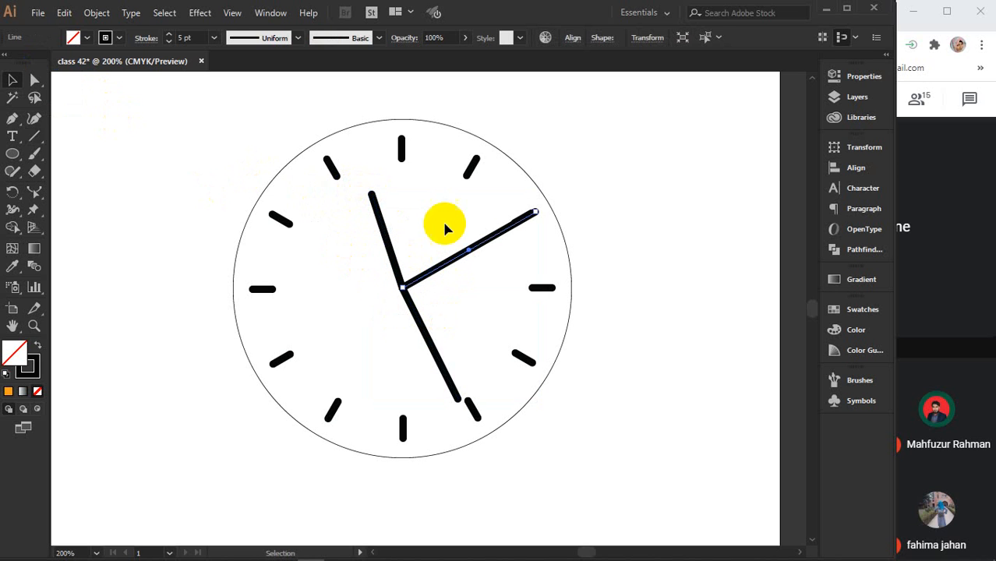
pyautogui.click(297, 38)
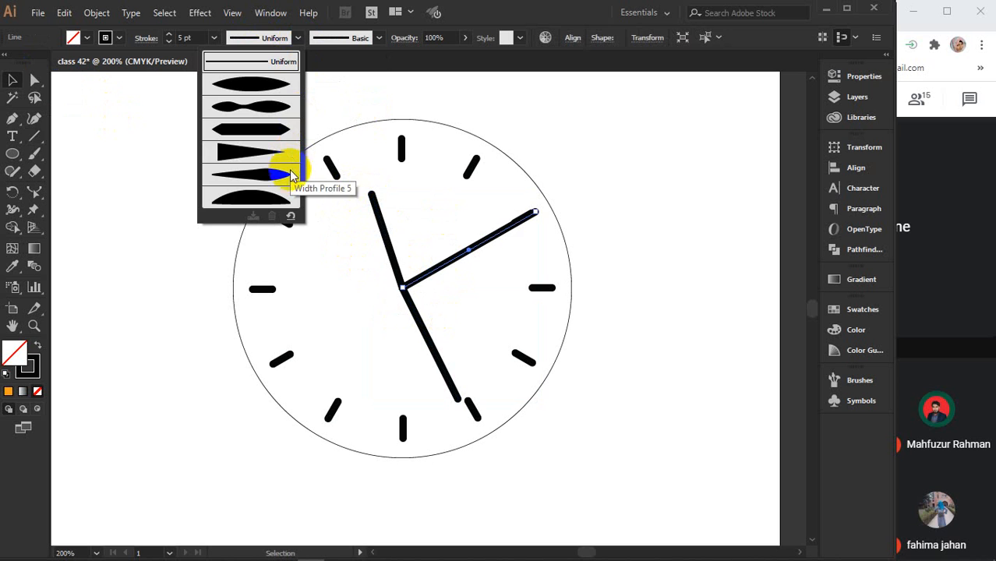
pyautogui.click(264, 186)
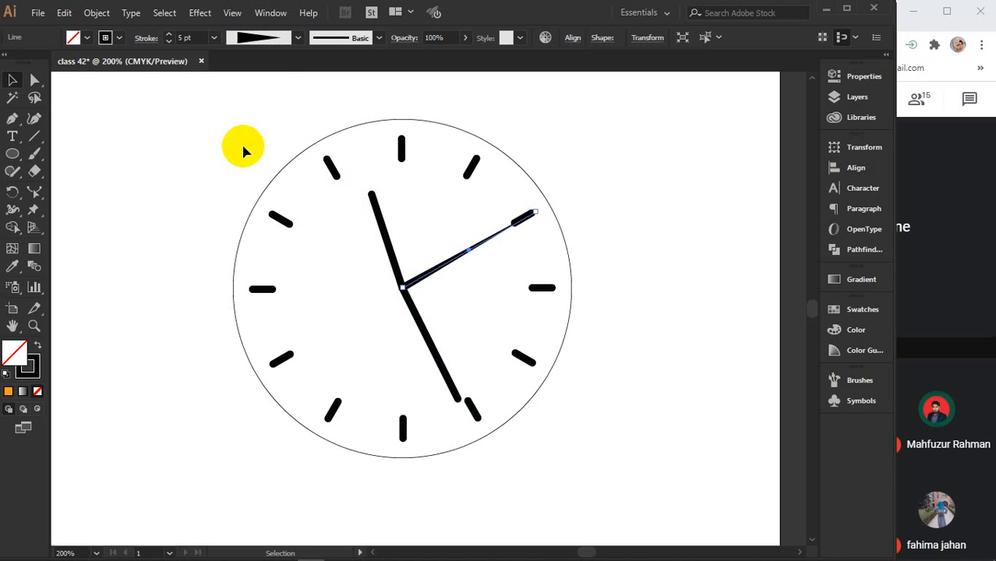
# - Apply the triangular tapered width profile to the eleven o'clock hand and flip it so the outer end narrows
pyautogui.click(379, 222)
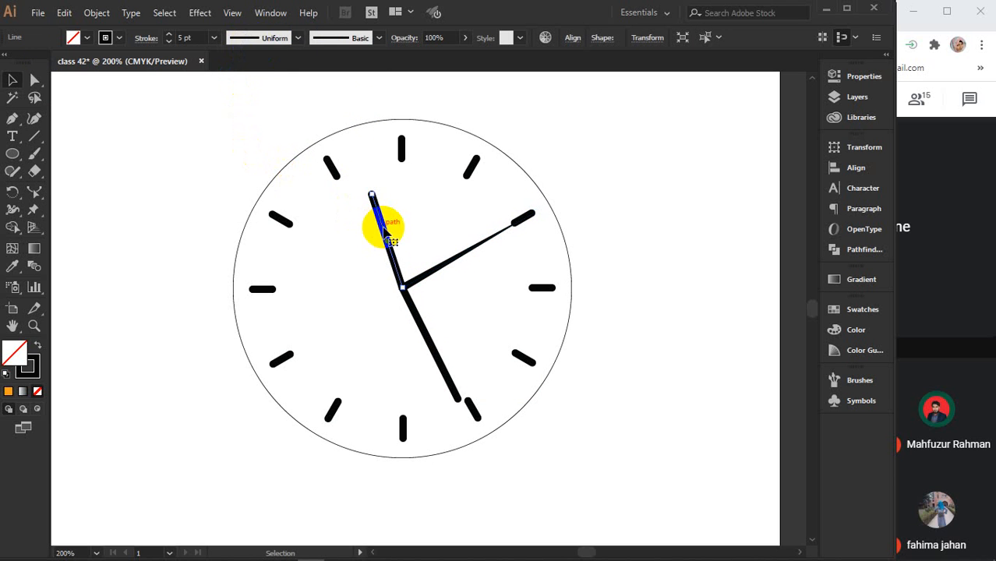
pyautogui.click(297, 37)
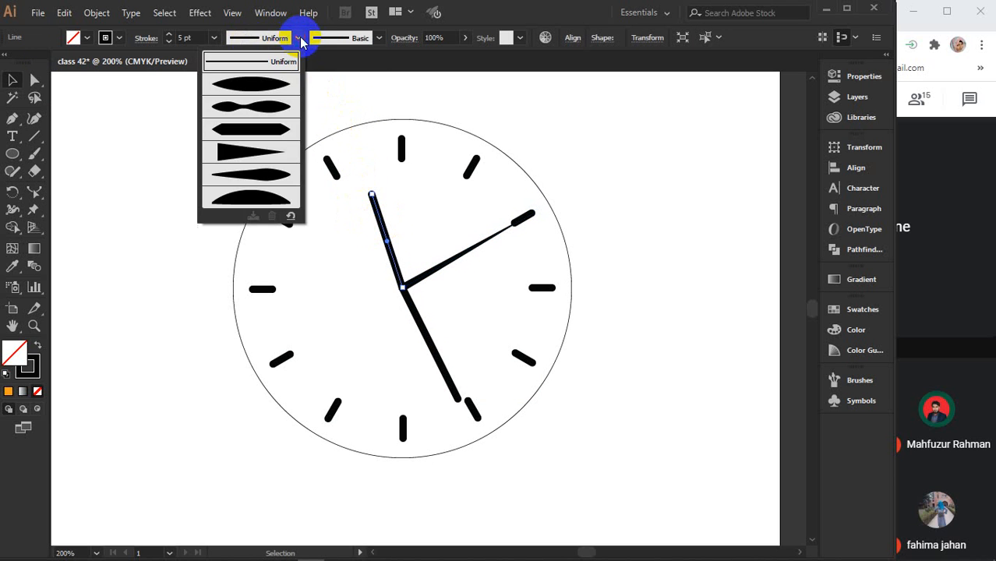
pyautogui.click(263, 163)
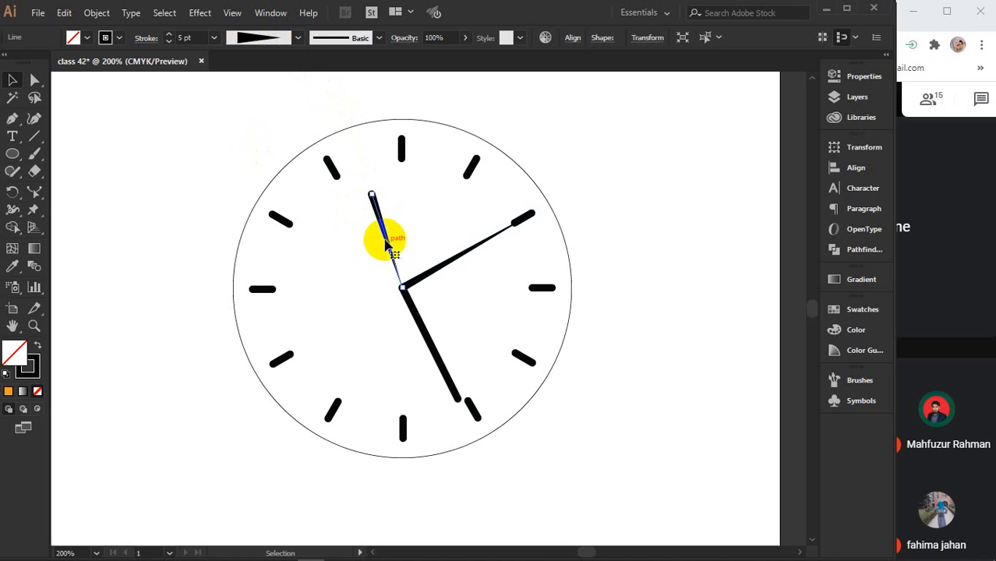
pyautogui.click(145, 39)
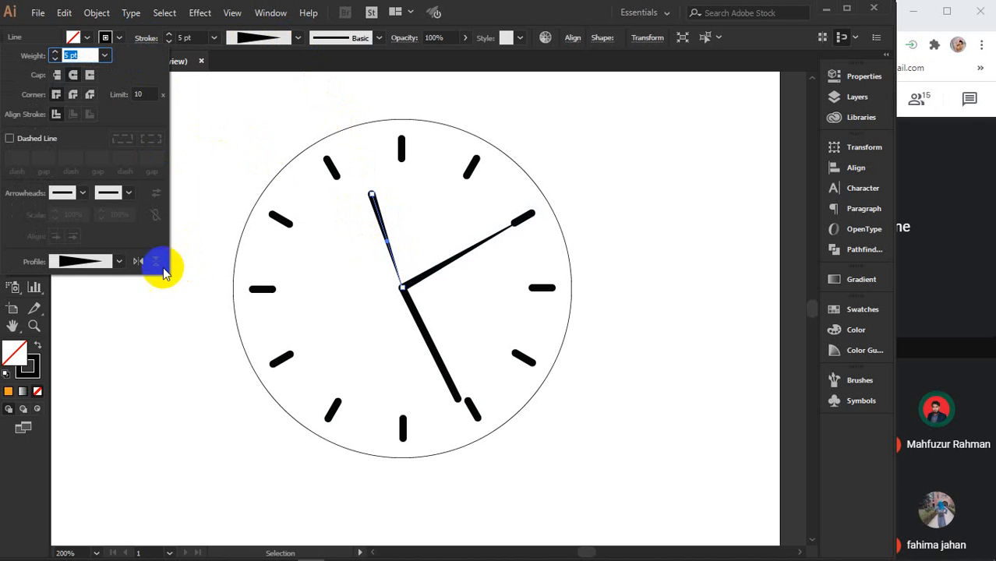
pyautogui.click(138, 262)
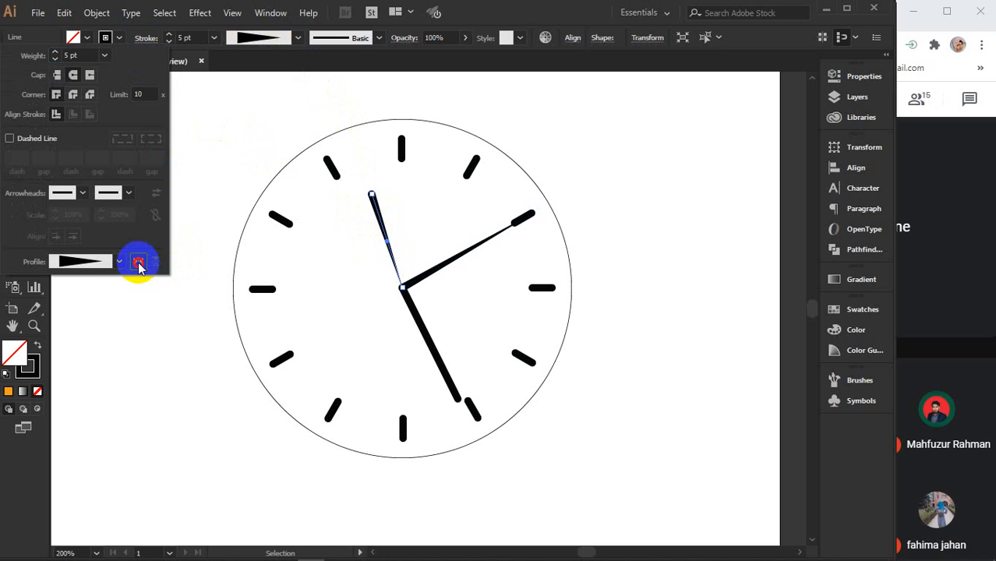
# - Give the five o'clock hand the triangular tapered width profile, flipped along its length to narrow towards the outer end
pyautogui.click(426, 335)
pyautogui.click(424, 334)
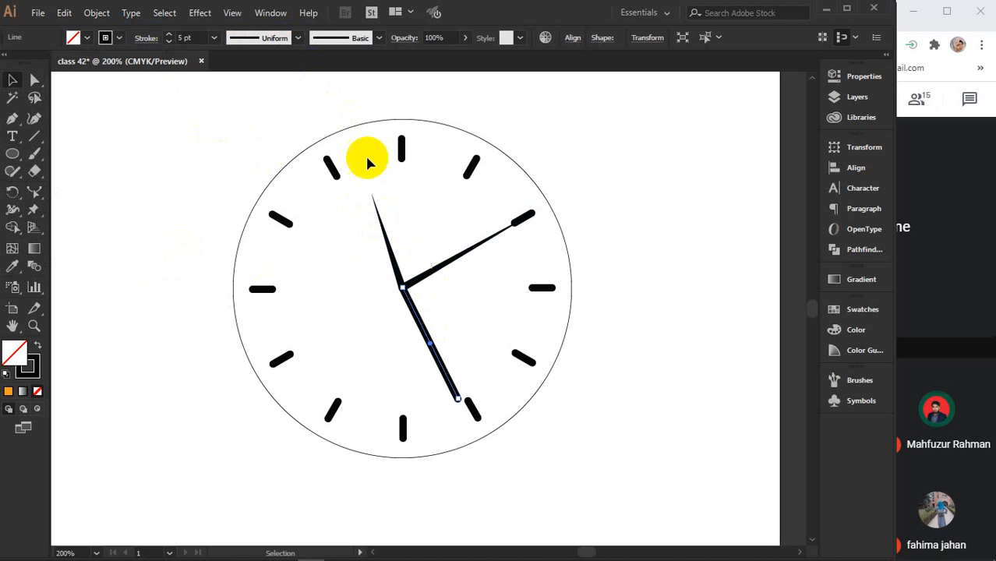
pyautogui.click(298, 37)
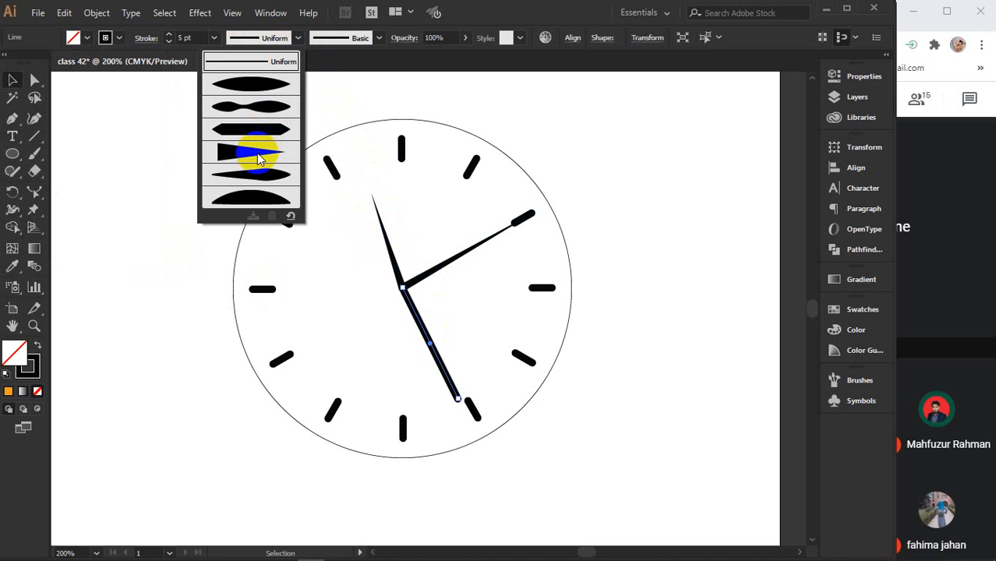
pyautogui.click(255, 153)
pyautogui.click(145, 38)
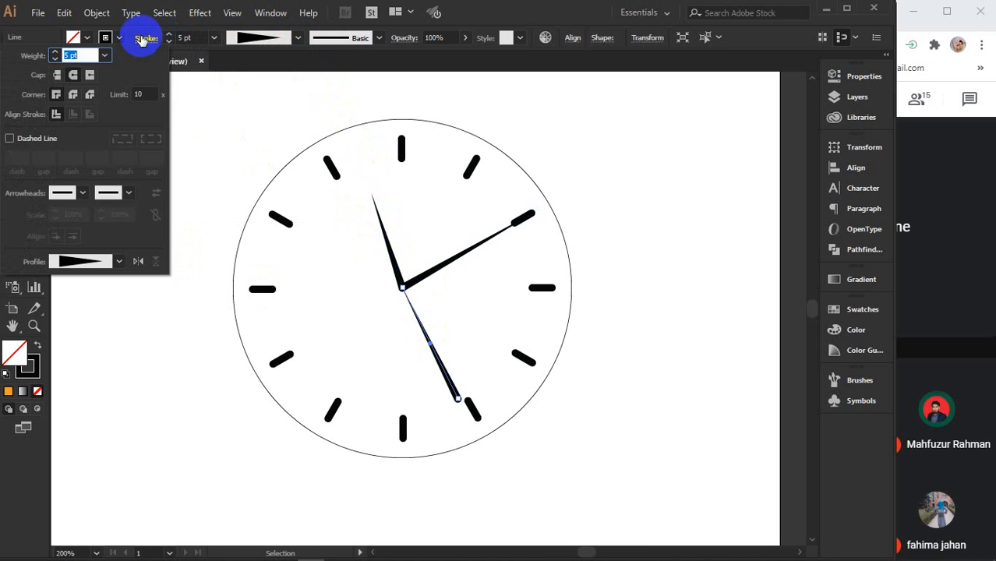
pyautogui.click(138, 263)
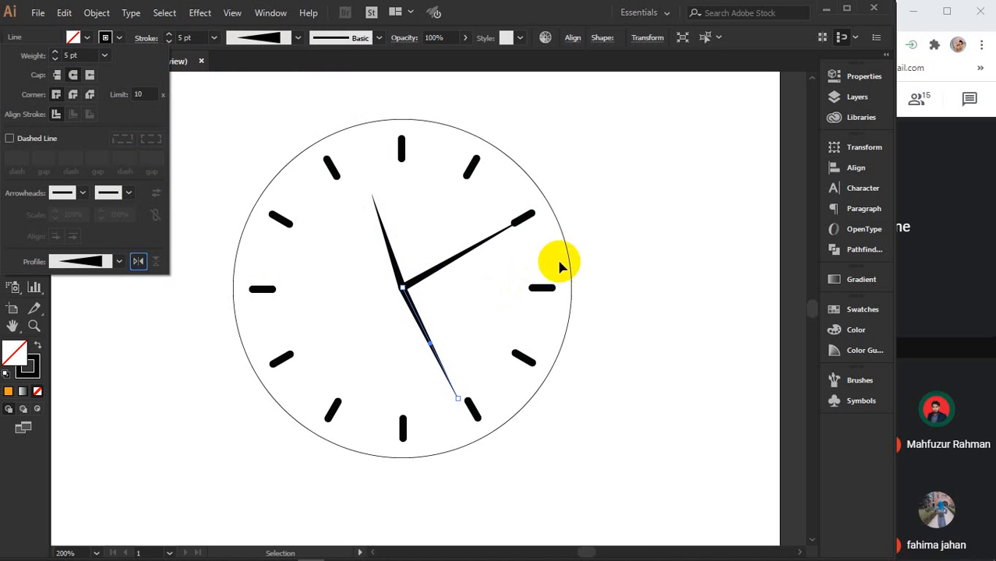
pyautogui.click(658, 257)
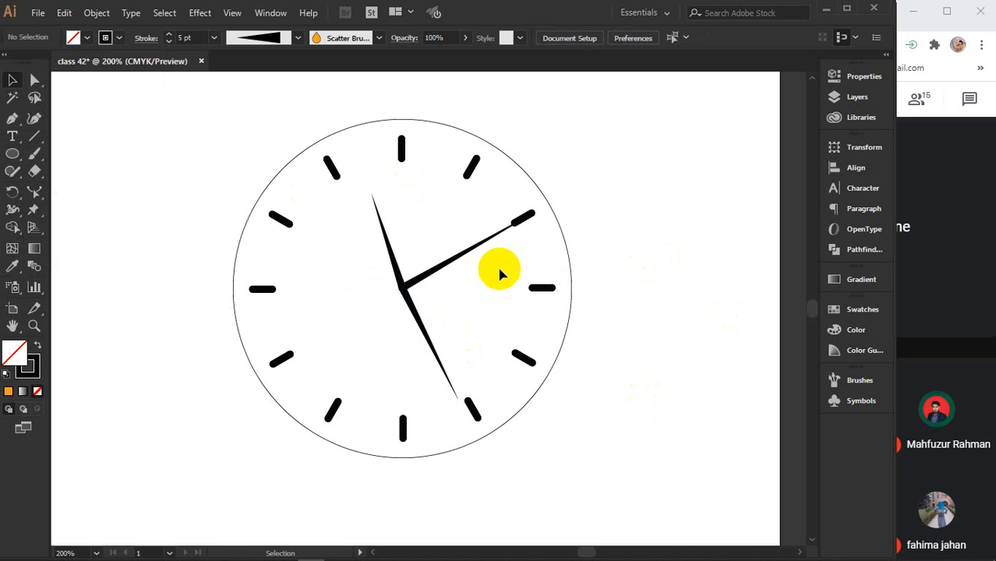
# - Swing the outer end of the two o'clock hand slightly clockwise, just past the hour mark, keeping its inner end centred
pyautogui.click(497, 234)
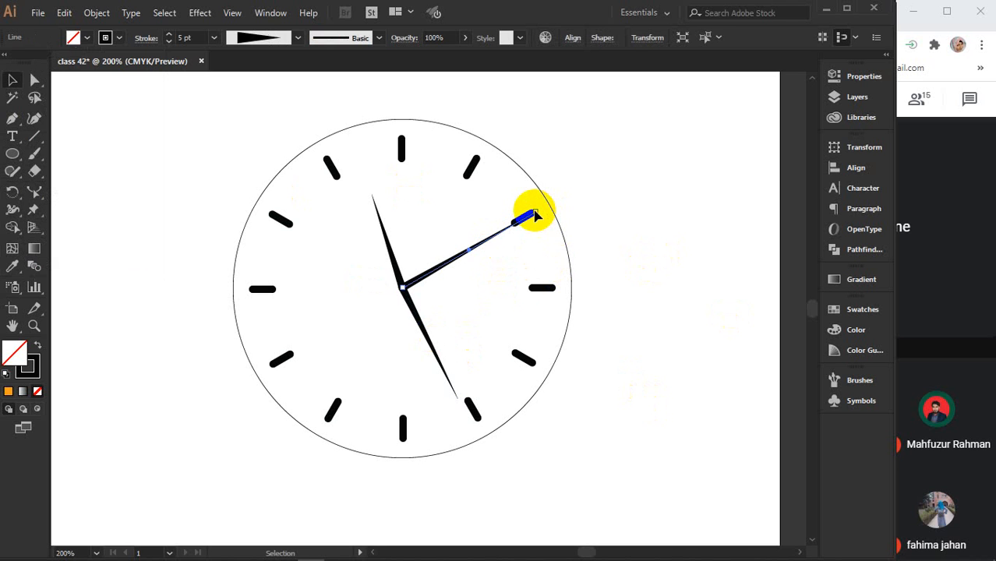
pyautogui.moveTo(534, 214); pyautogui.dragTo(542, 224)
pyautogui.click(636, 267)
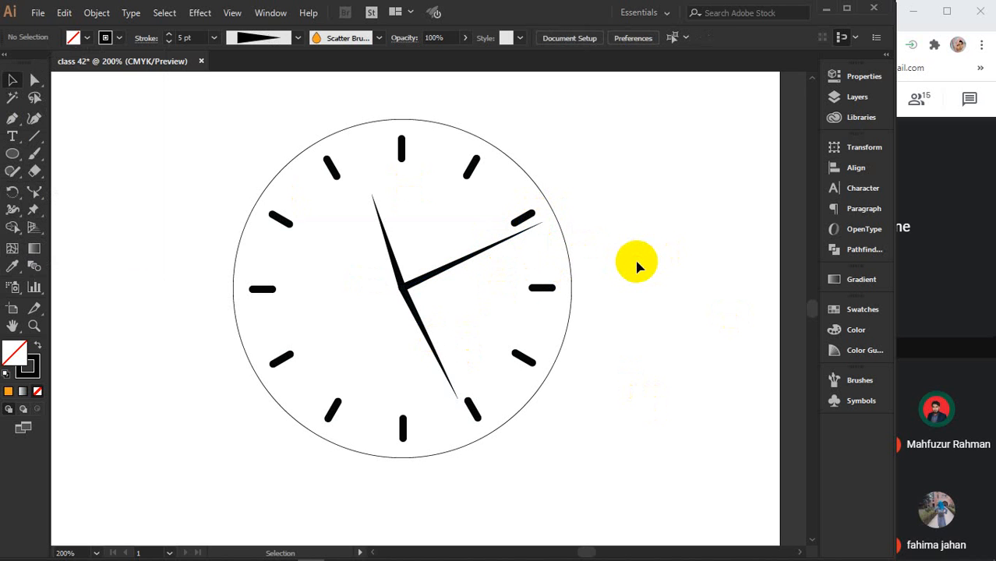
pyautogui.scroll(-4, 637, 261)
pyautogui.scroll(3, 639, 253)
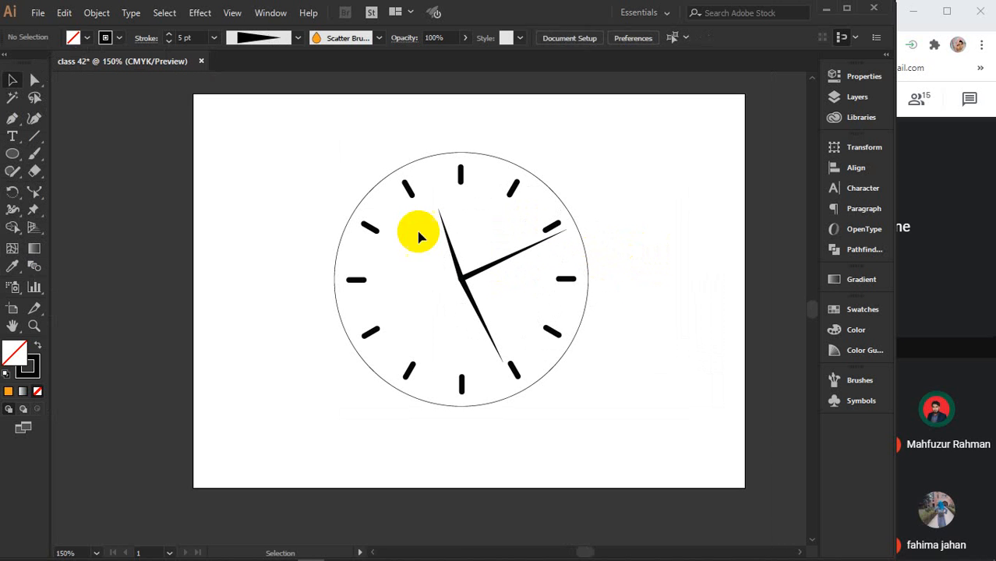
# - Switch to the Chrome window with the spreadsheet, open a new tab and widen the window
pyautogui.moveTo(466, 557)
pyautogui.click(392, 551)
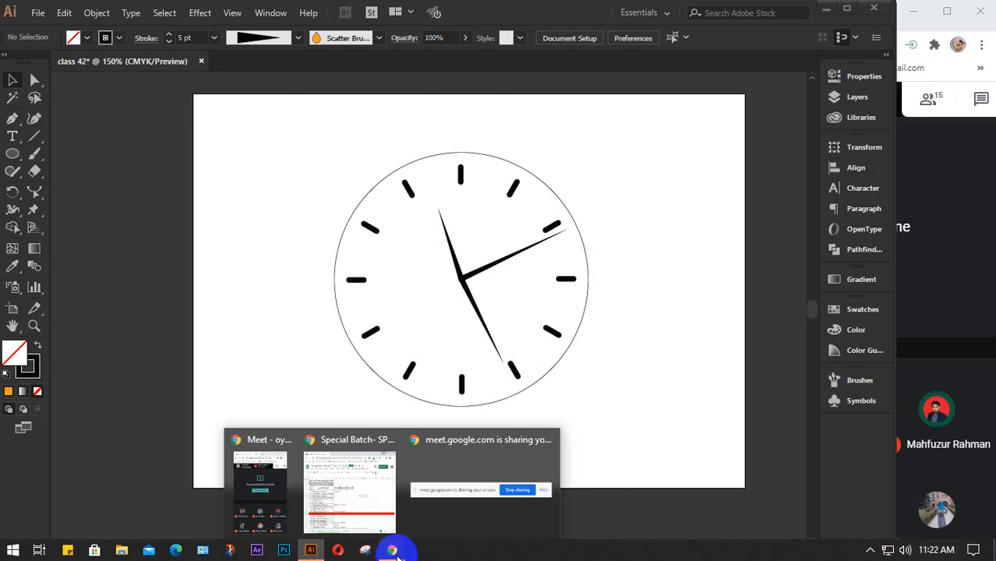
pyautogui.click(351, 495)
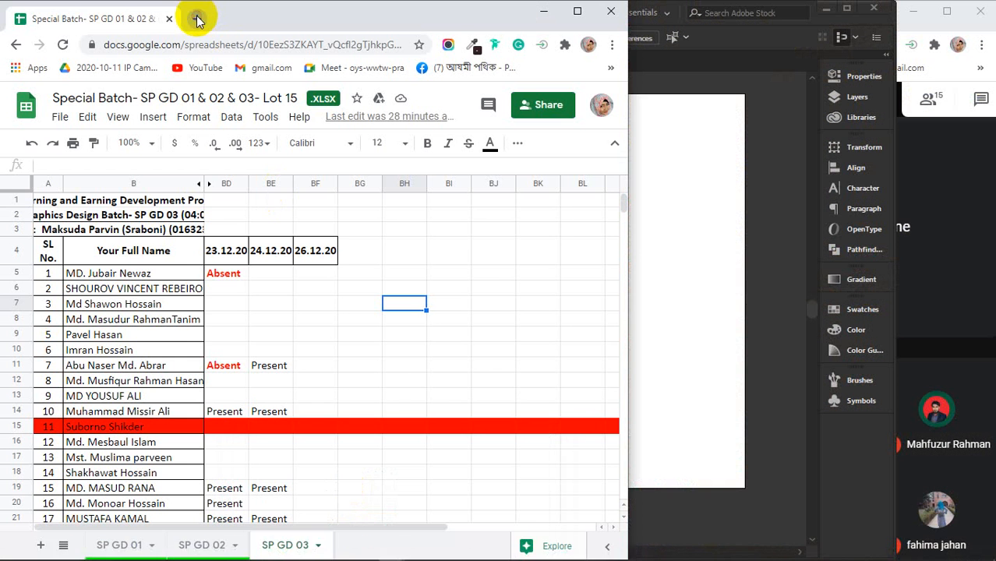
pyautogui.click(197, 19)
pyautogui.moveTo(630, 277); pyautogui.dragTo(859, 291)
# - Search Google for "decorative illustrated clock" and show the image results
pyautogui.click(200, 45)
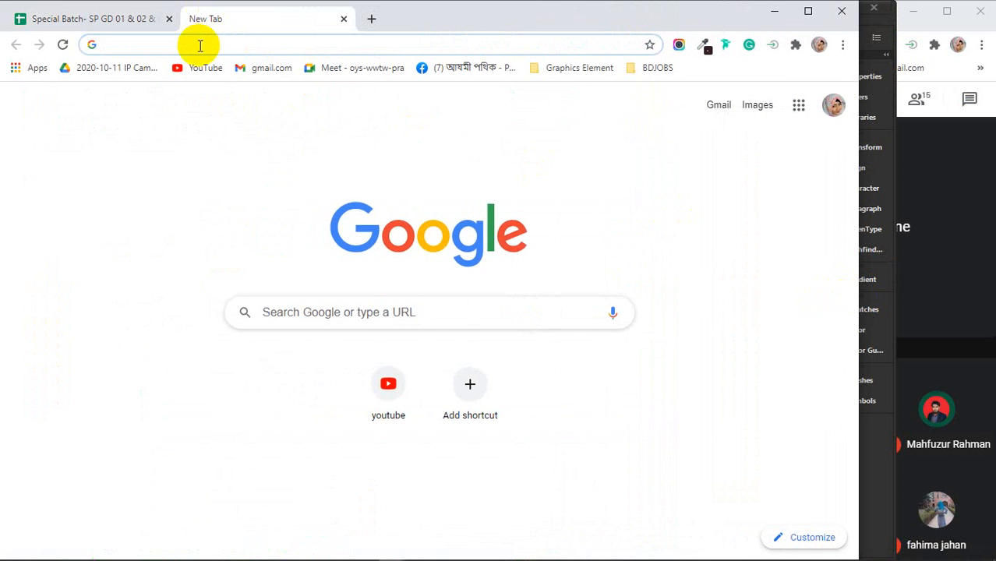
pyautogui.write('decora')
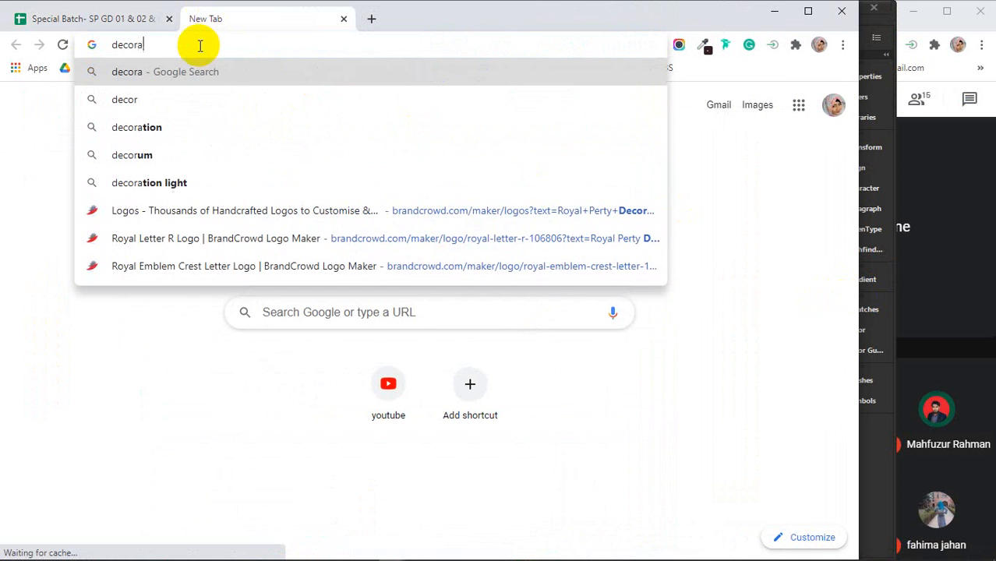
pyautogui.write('tive')
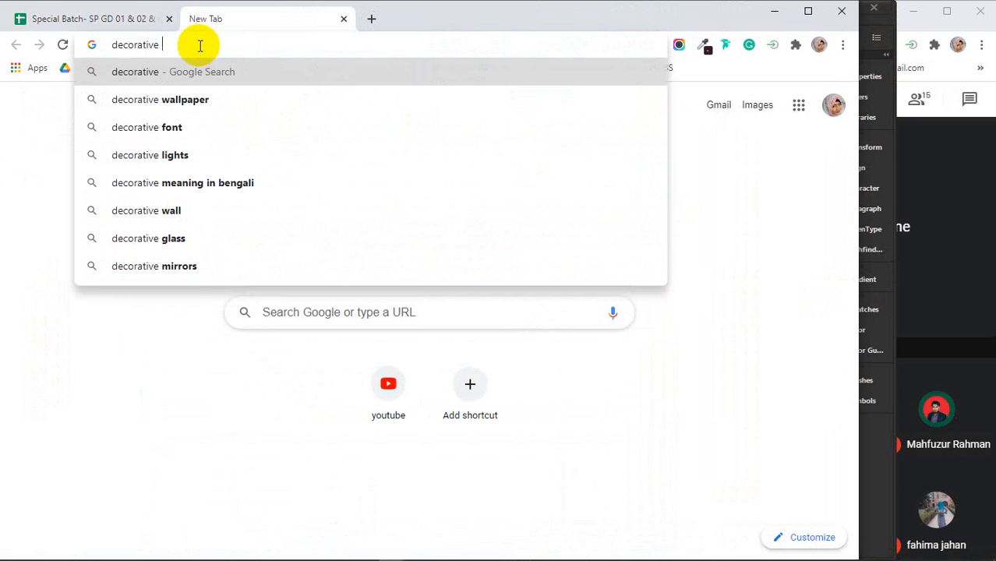
pyautogui.write(' illustr')
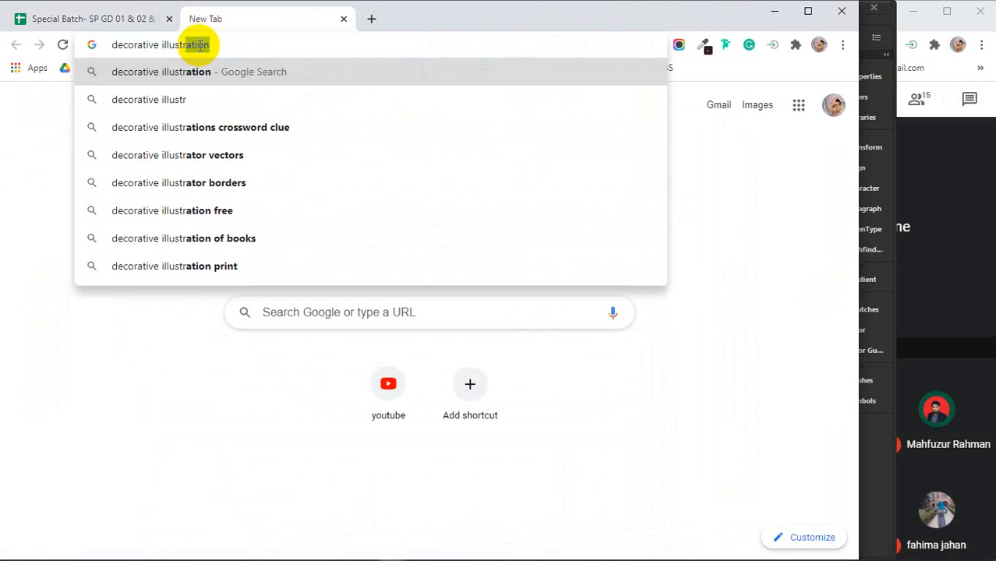
pyautogui.write('ated')
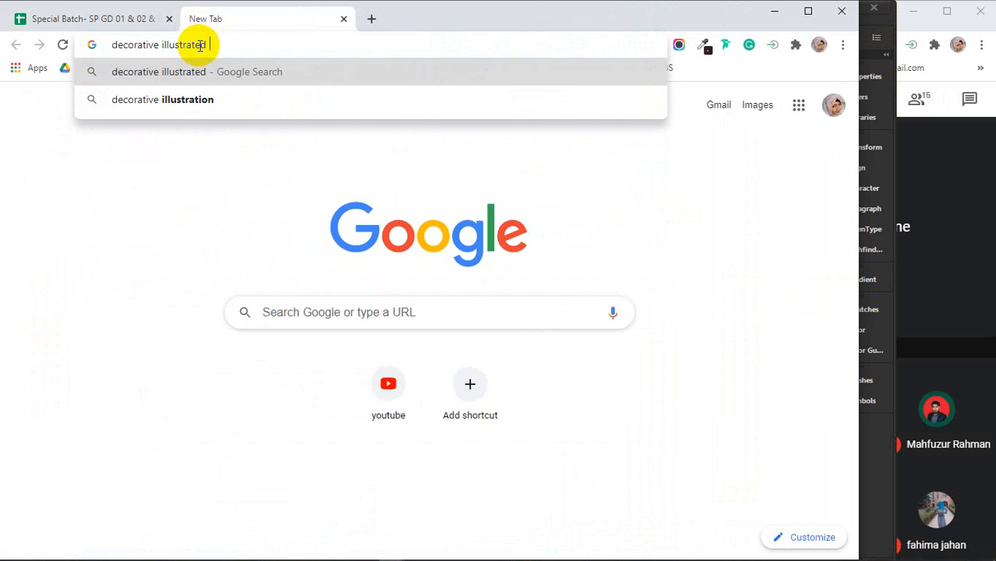
pyautogui.write(' clock')
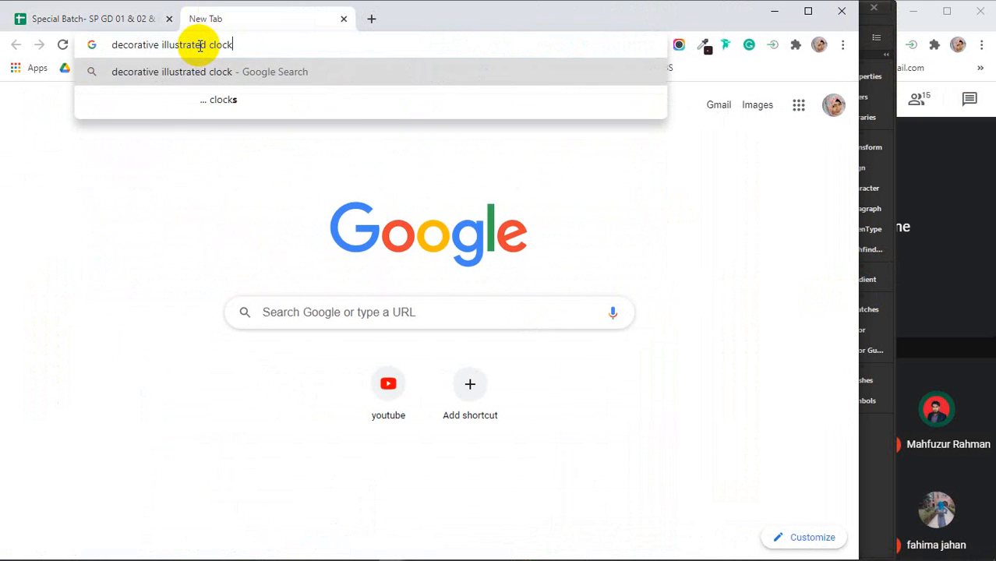
pyautogui.press('Return')
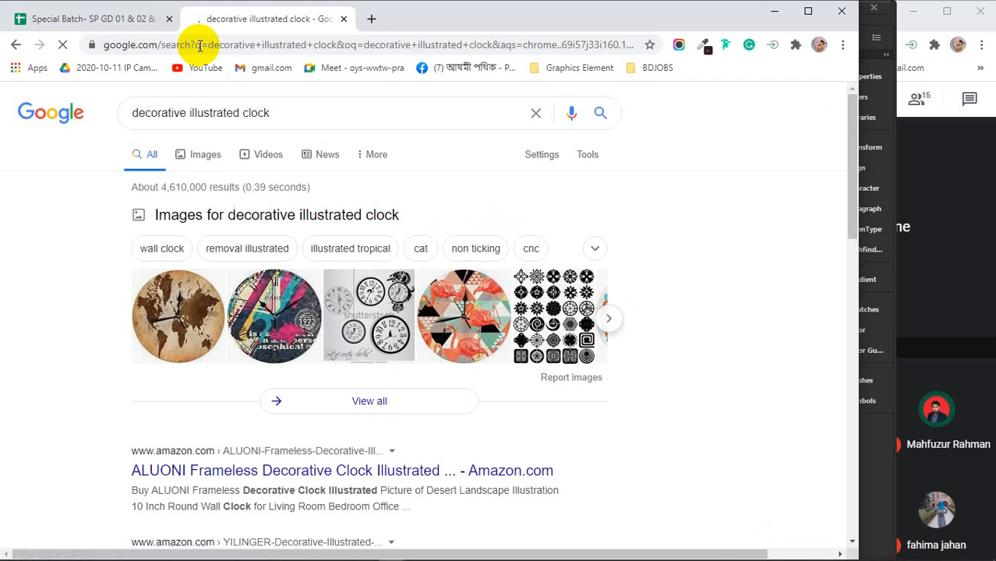
pyautogui.click(197, 155)
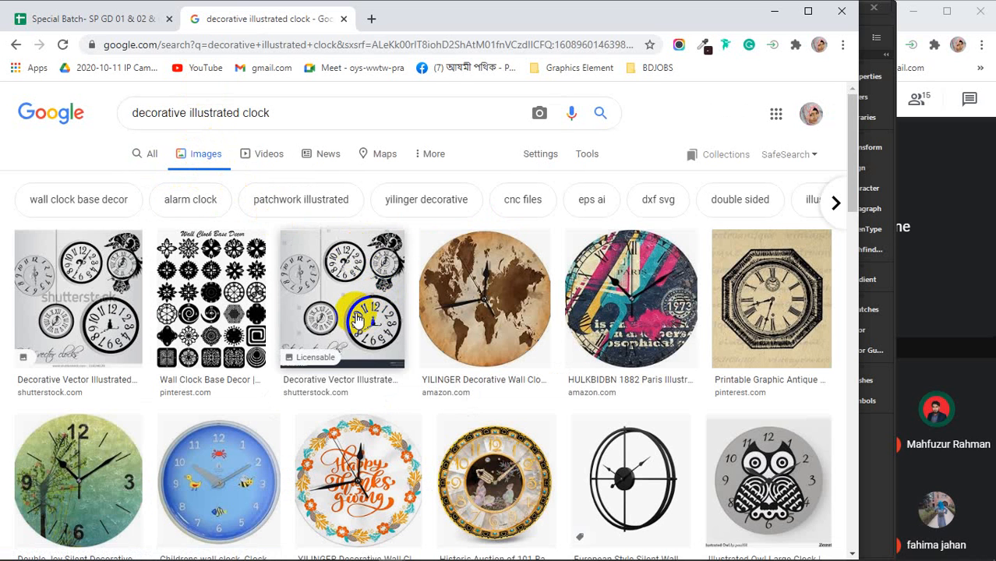
# - Examine the illustrated owl clock and the wall clock designs among its related images for reference
pyautogui.click(783, 499)
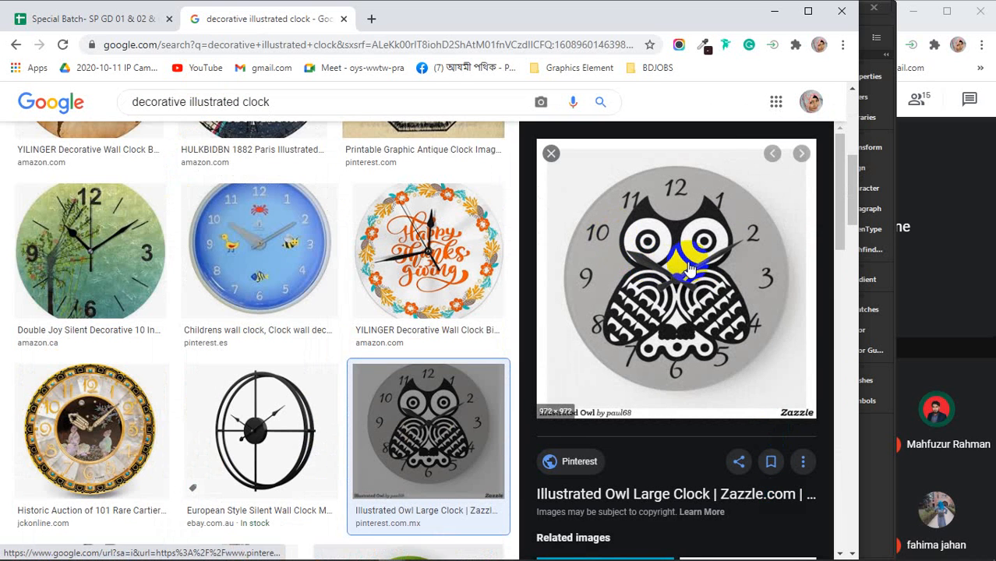
pyautogui.scroll(-9, 732, 292)
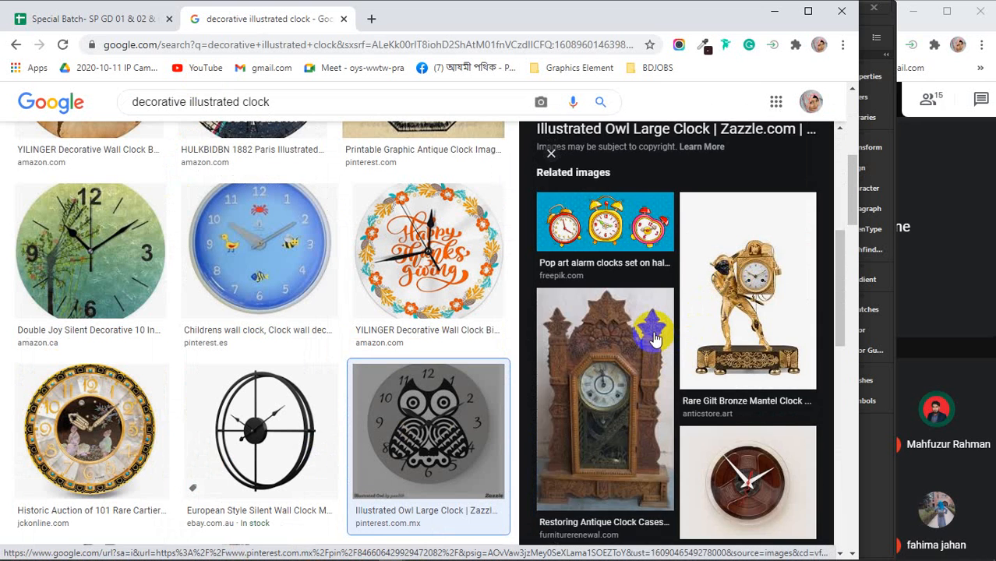
pyautogui.scroll(-3, 639, 304)
pyautogui.click(612, 269)
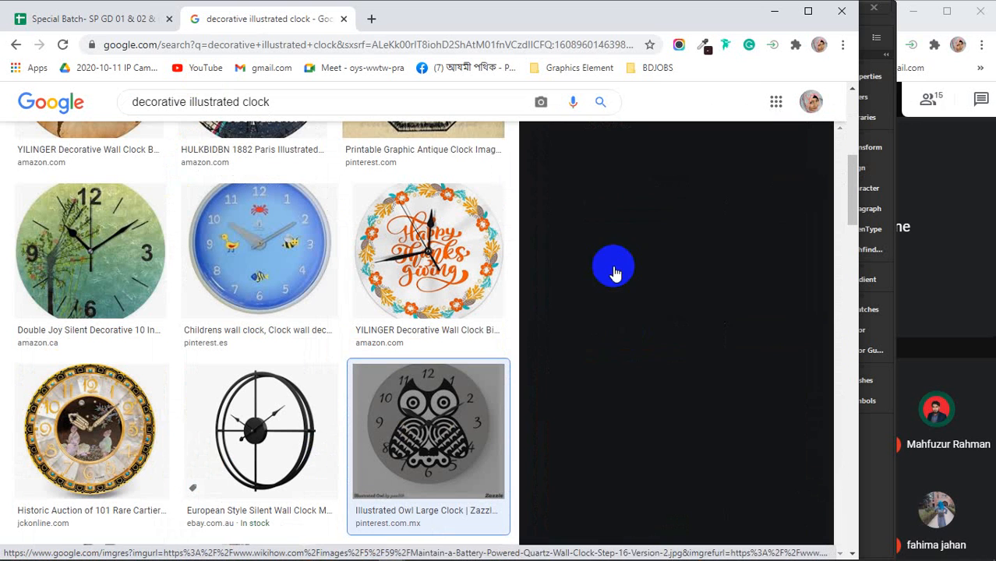
pyautogui.scroll(-6, 740, 250)
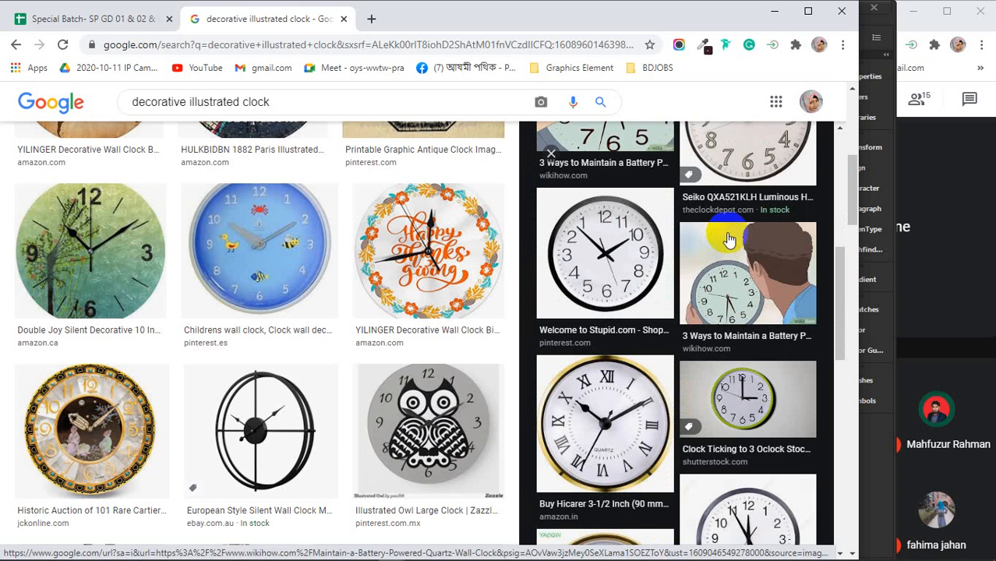
pyautogui.scroll(-3, 631, 265)
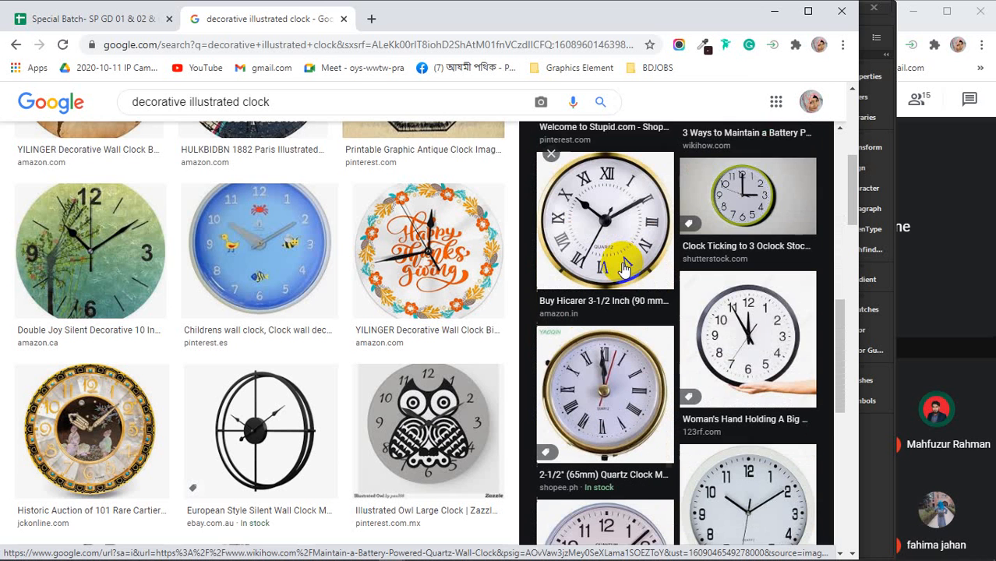
pyautogui.scroll(-5, 345, 340)
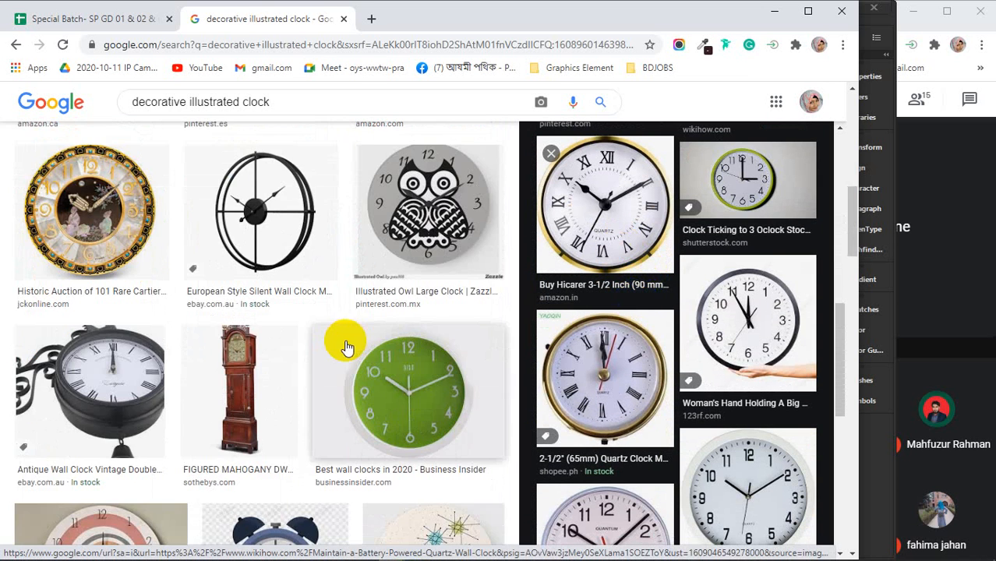
# - Preview the green wall clock from Business Insider and look through further decorative clocks in the image results
pyautogui.click(427, 250)
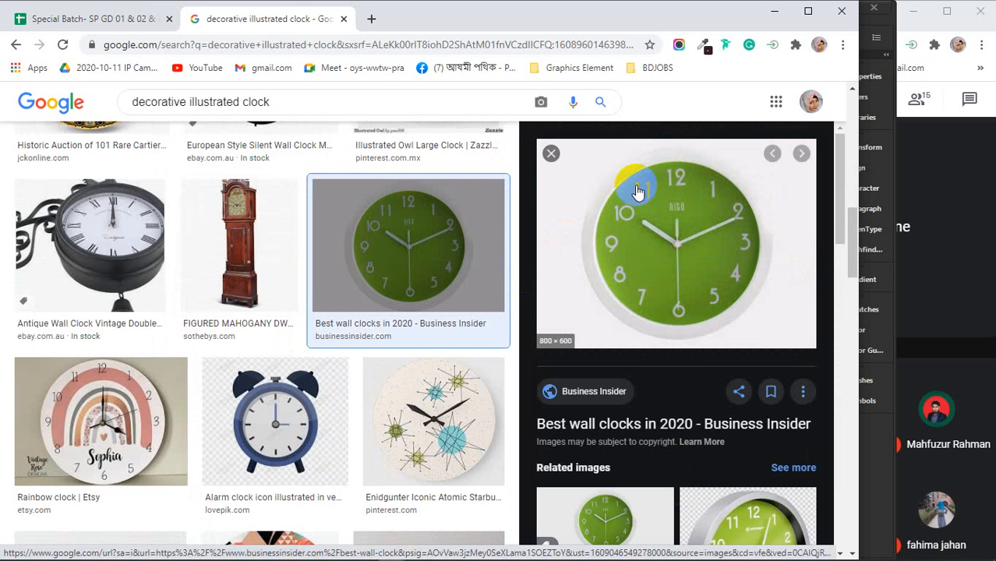
pyautogui.scroll(-2, 443, 304)
pyautogui.scroll(-1, 440, 300)
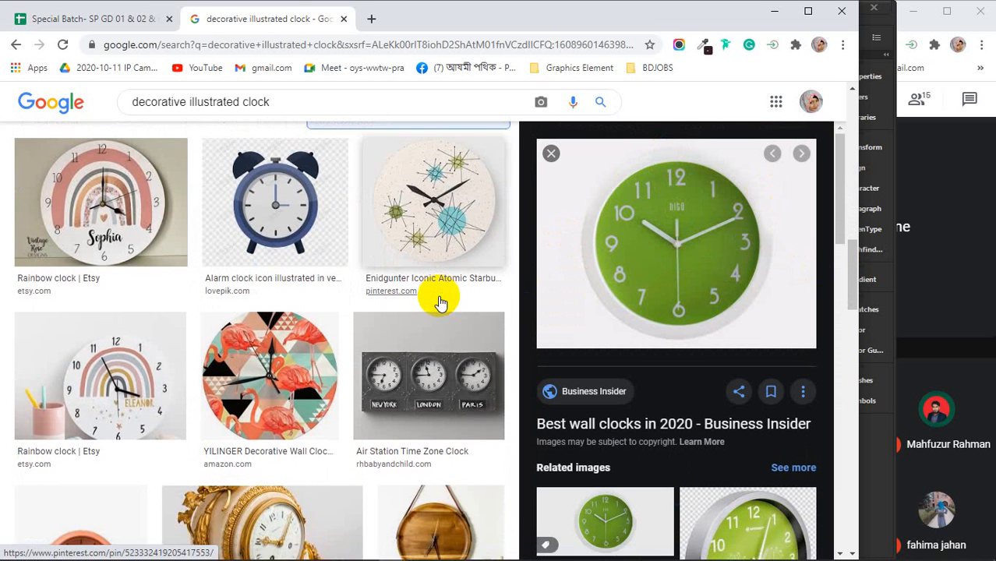
pyautogui.scroll(-1, 123, 307)
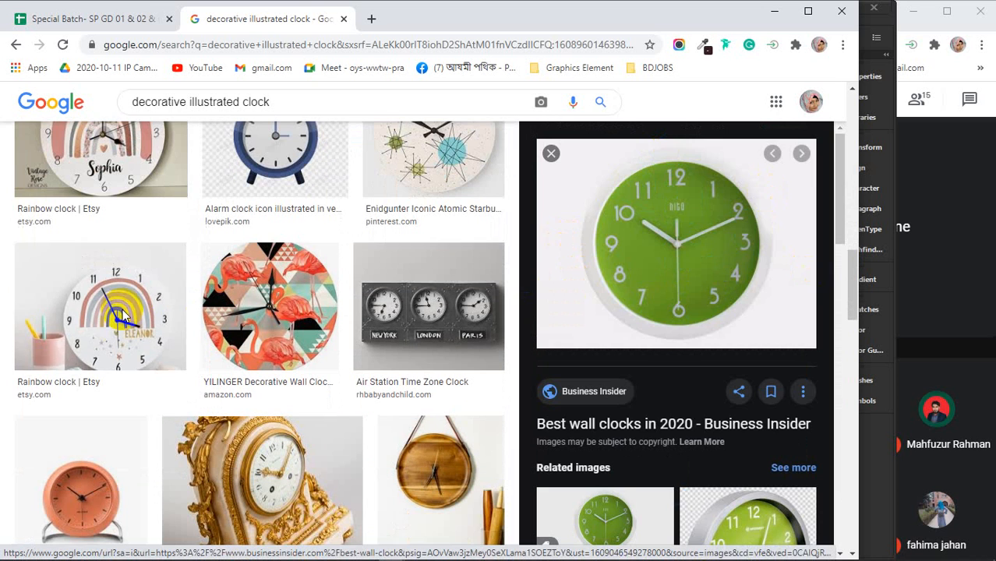
# - Preview the Etsy rainbow clock beside the pencil pot and examine its related illustrated clock designs
pyautogui.click(93, 327)
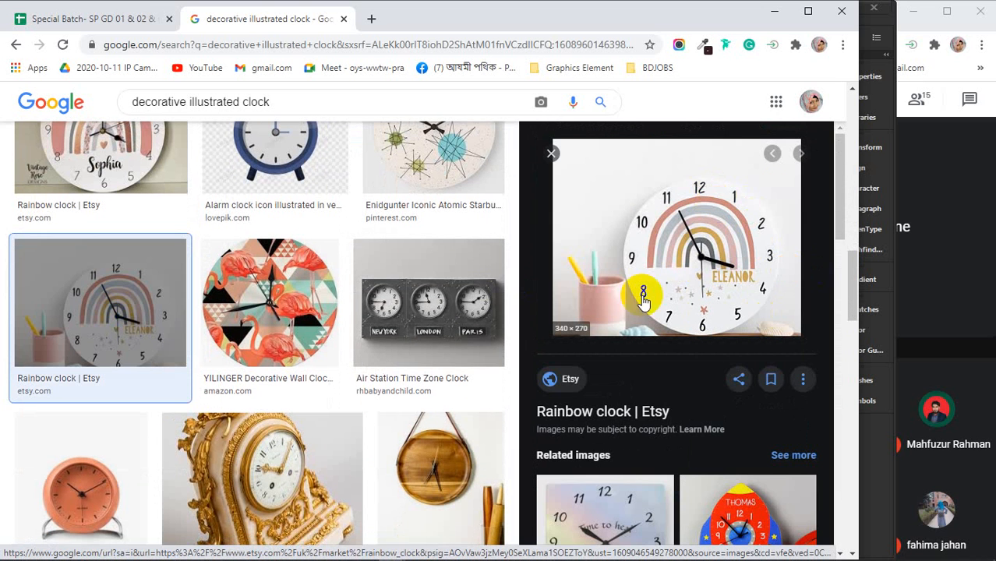
pyautogui.scroll(-2, 655, 246)
pyautogui.scroll(-2, 655, 247)
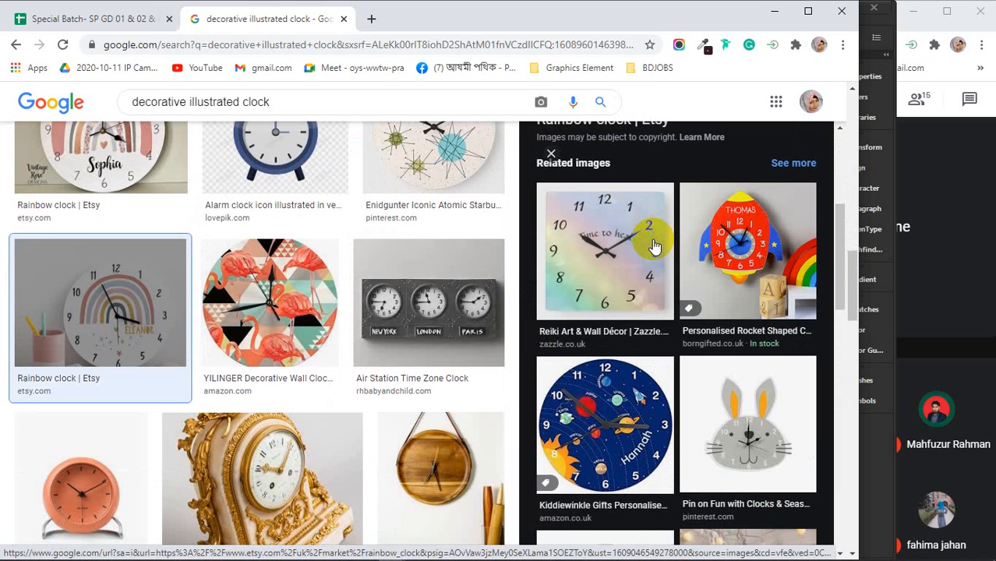
pyautogui.scroll(-2, 337, 352)
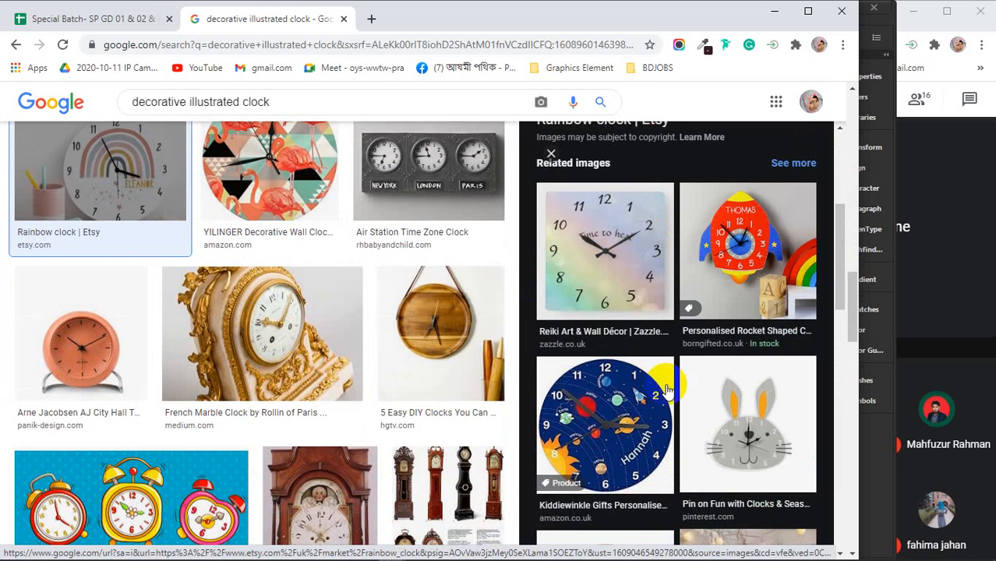
# - Look through further clock designs in the image results for decorative references
pyautogui.scroll(-7, 337, 352)
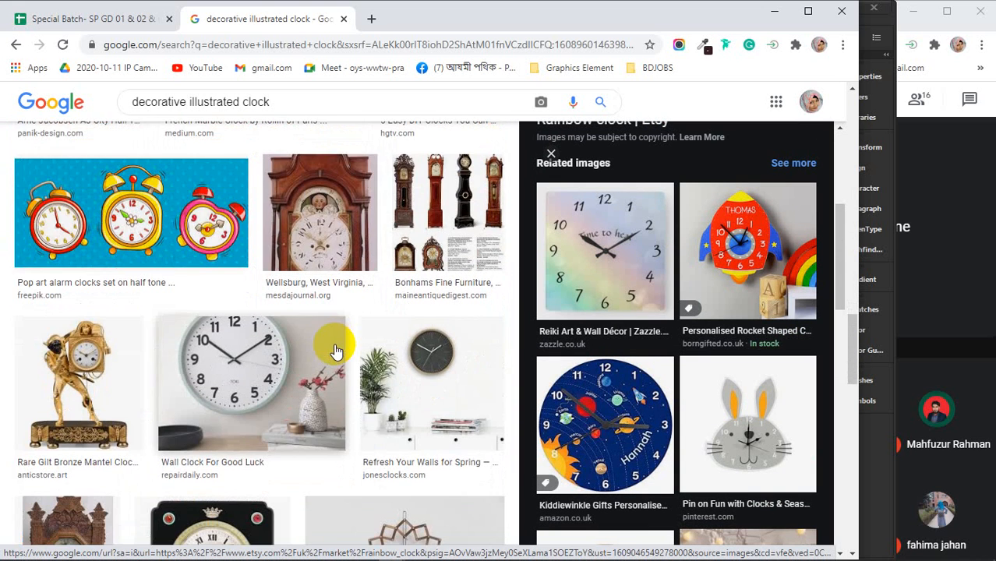
pyautogui.scroll(-4, 335, 350)
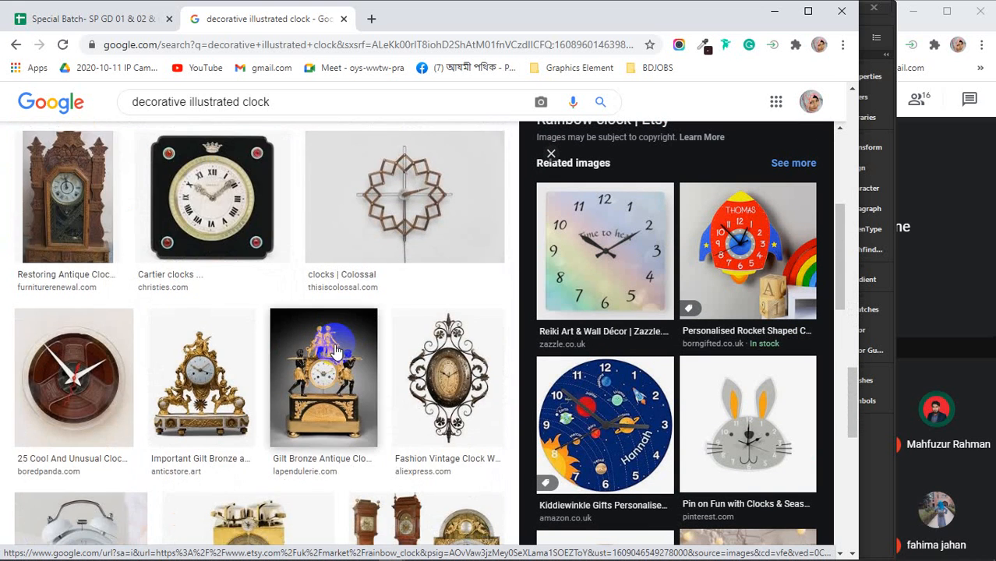
pyautogui.scroll(-3, 335, 351)
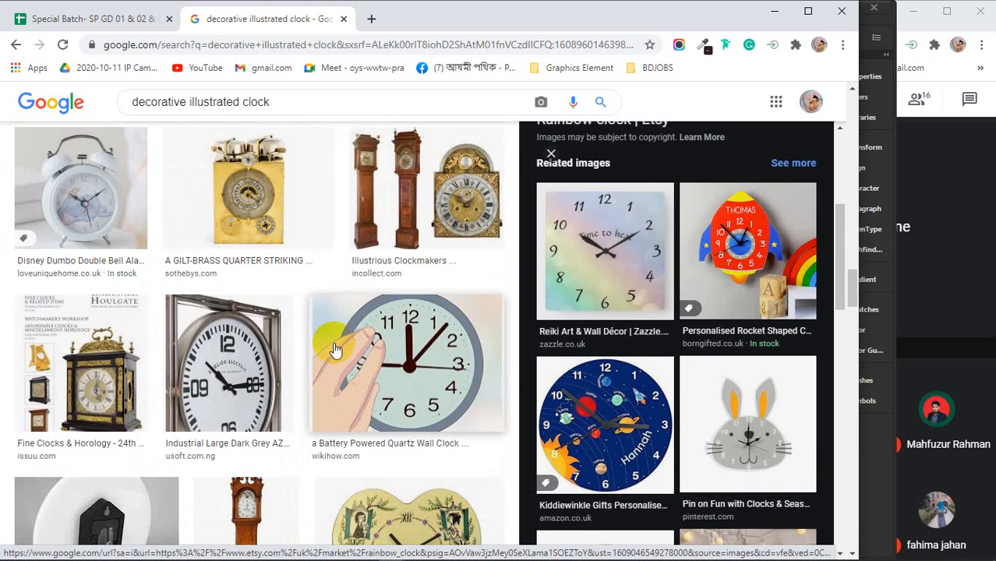
pyautogui.scroll(-4, 134, 340)
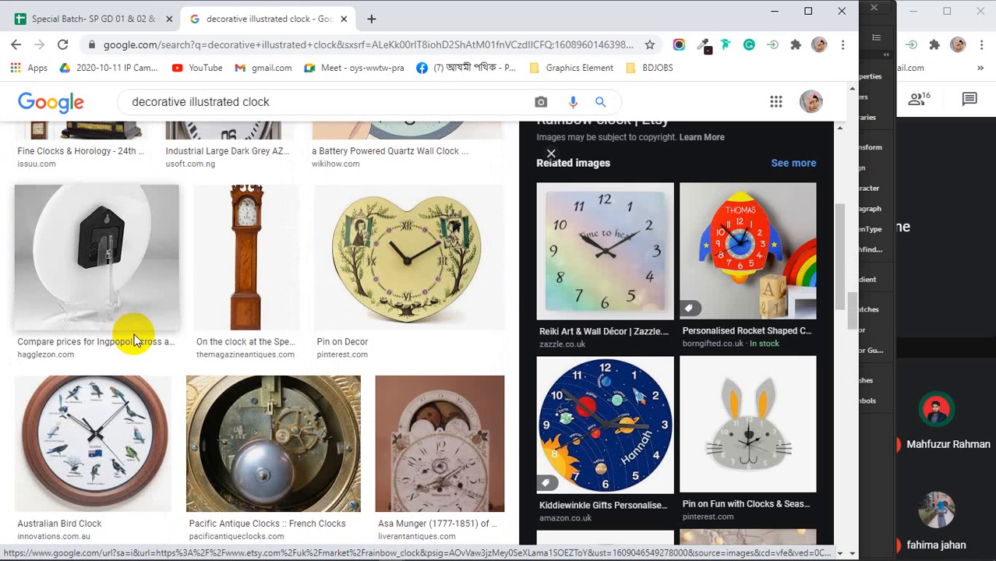
pyautogui.scroll(-8, 134, 341)
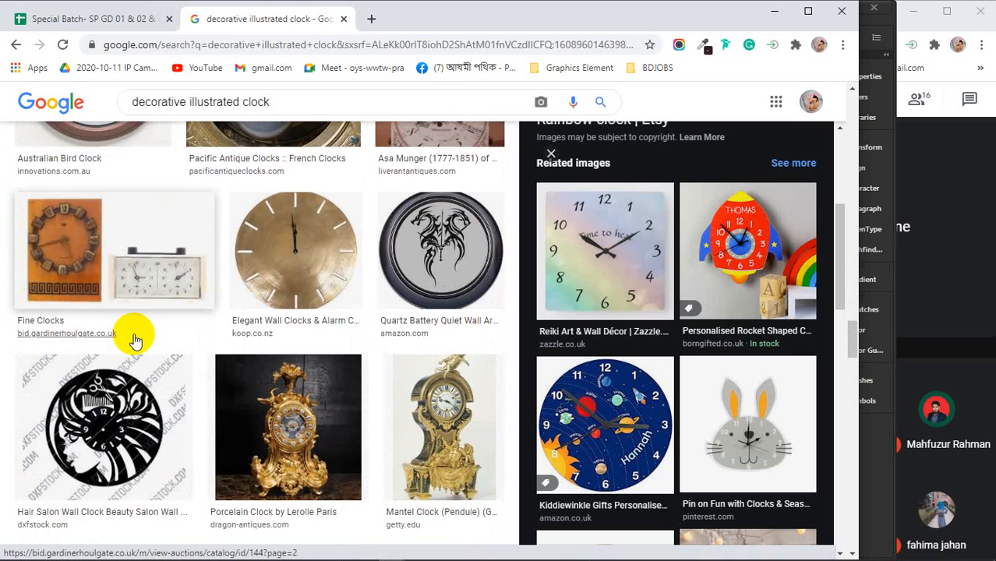
pyautogui.scroll(-3, 134, 340)
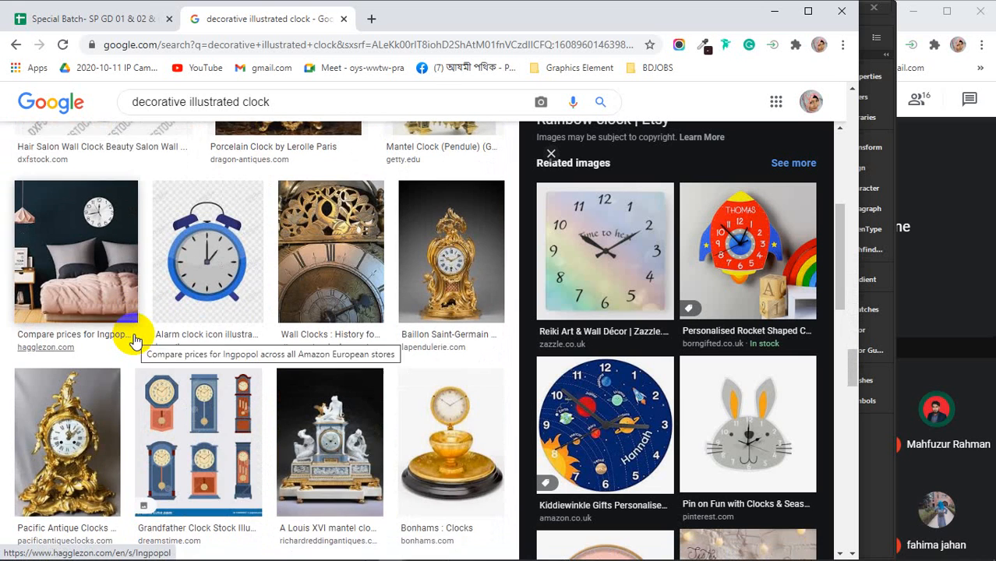
pyautogui.scroll(-3, 134, 341)
# - Search the images for "decorative illustrated watch" and look through the watch designs
pyautogui.moveTo(269, 102); pyautogui.dragTo(244, 108)
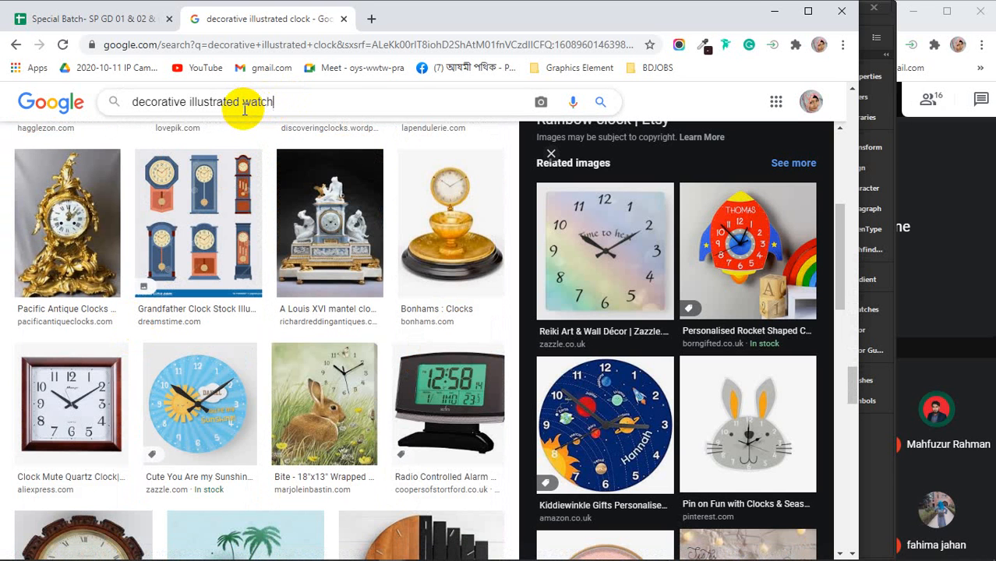
pyautogui.press('Return')
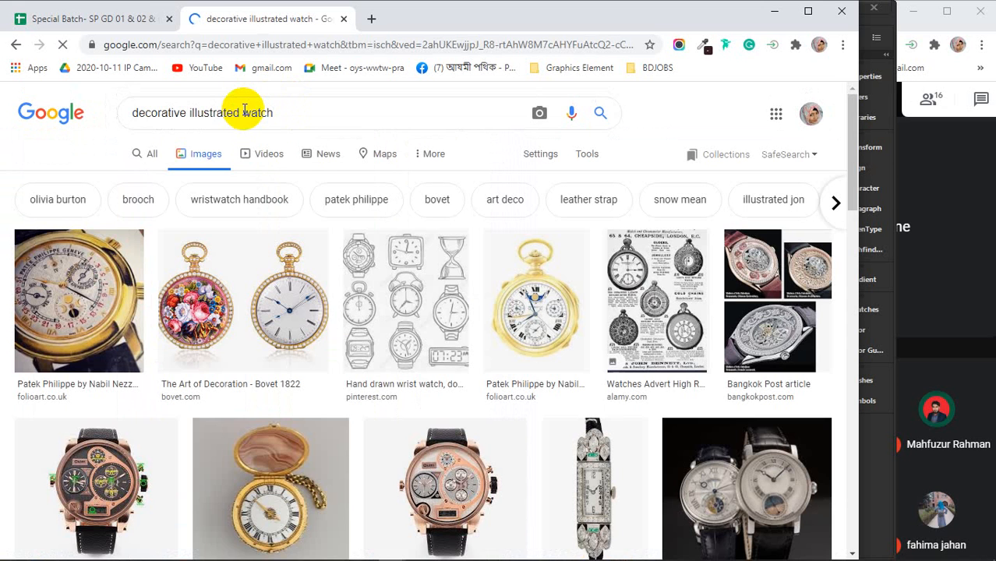
pyautogui.scroll(-4, 317, 249)
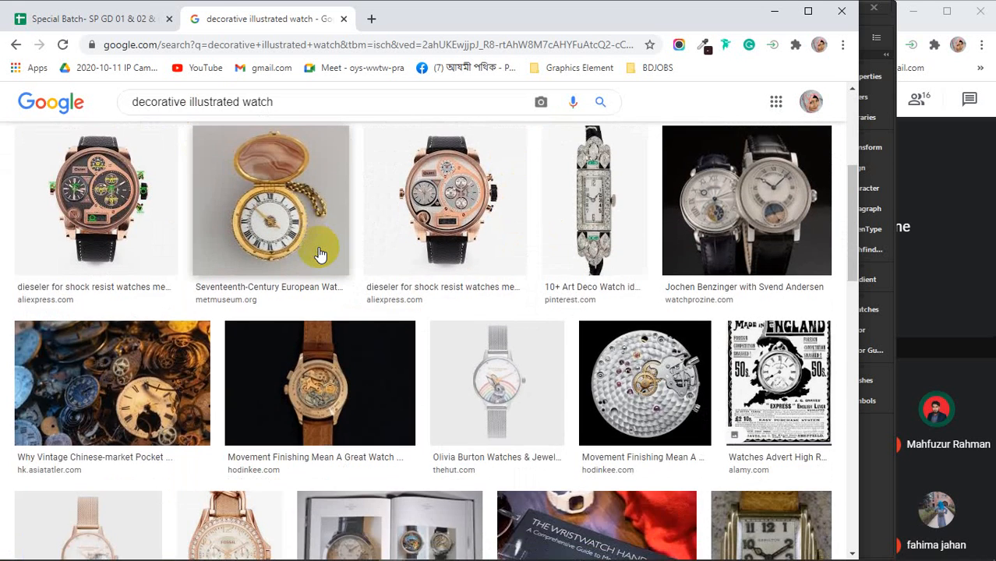
# - Refine the image search to "decorative illustration watch"
pyautogui.scroll(5, 318, 250)
pyautogui.click(237, 113)
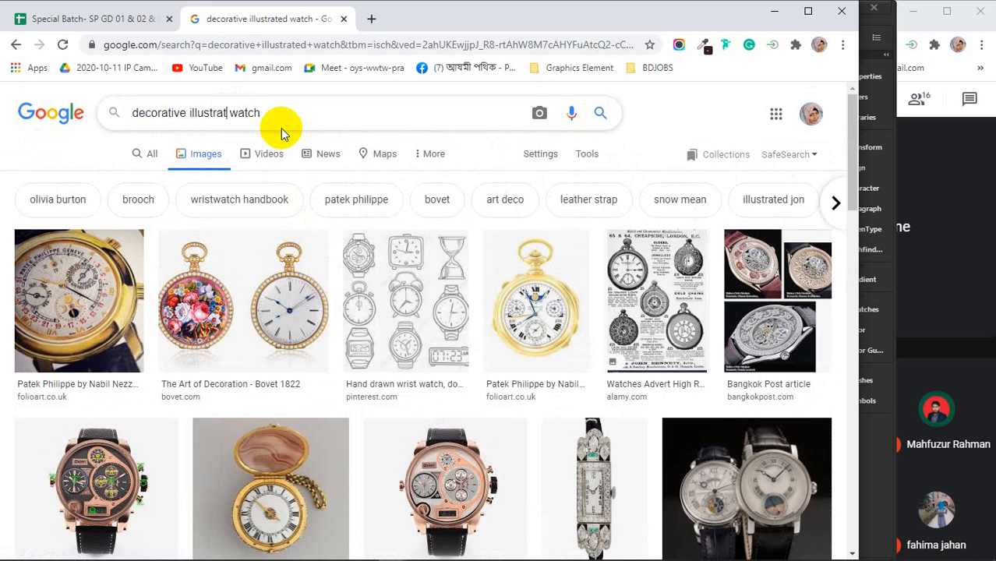
pyautogui.write('ion')
pyautogui.press('Return')
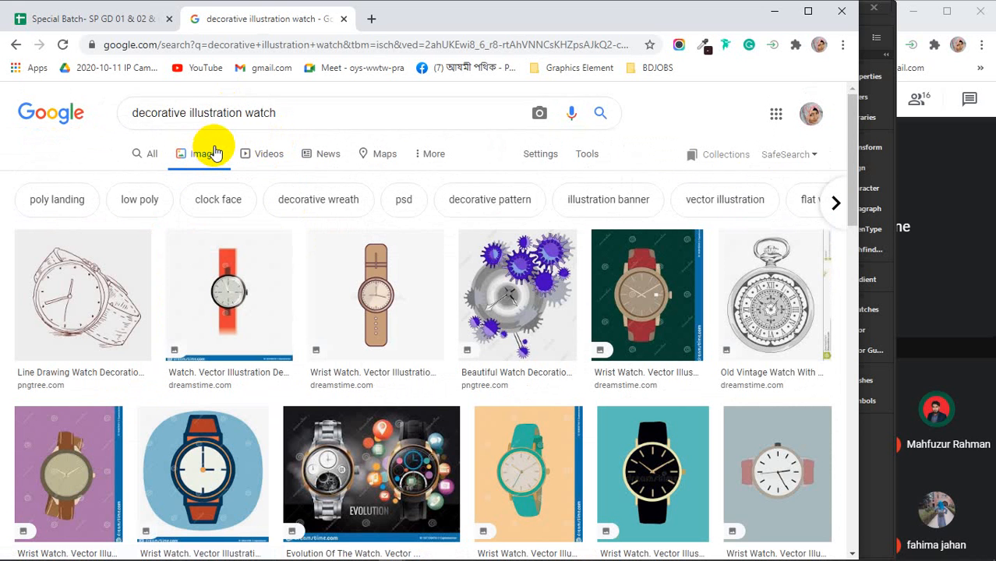
# - Preview the Dreamstime brown-strap watch, the black watch on turquoise with its related images, and the wrist watches with a sale tag
pyautogui.click(395, 283)
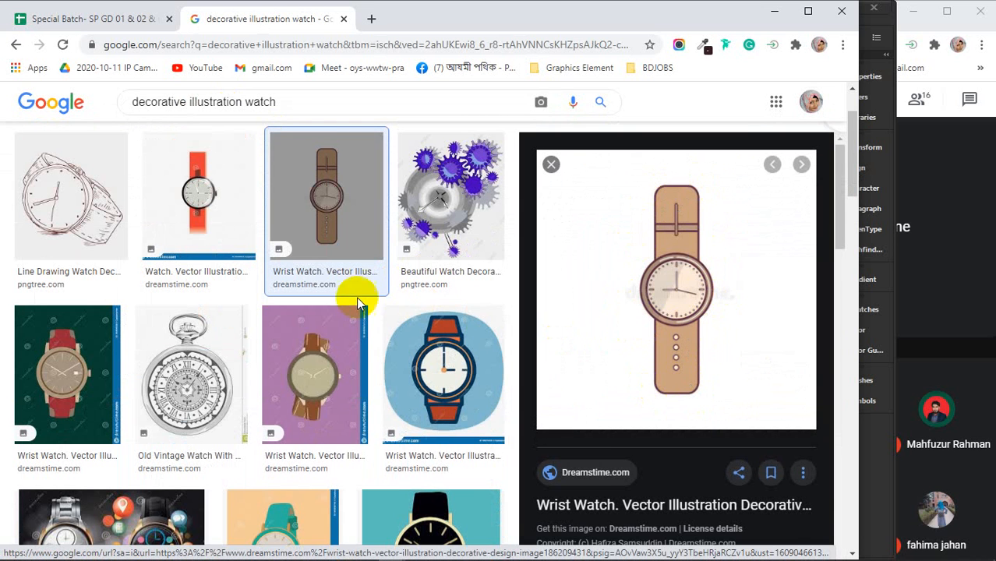
pyautogui.scroll(-3, 356, 296)
pyautogui.click(407, 357)
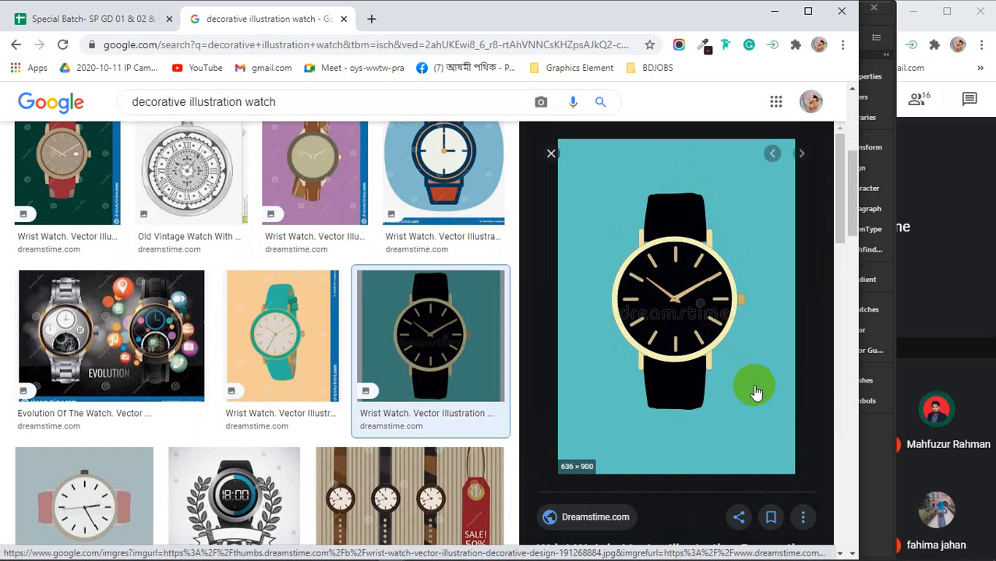
pyautogui.scroll(-10, 755, 392)
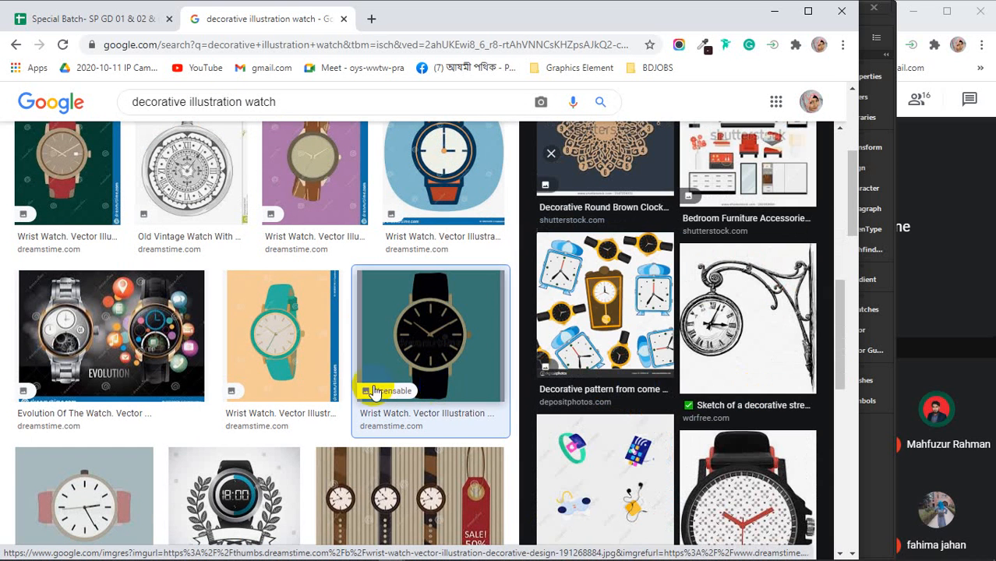
pyautogui.scroll(-3, 374, 391)
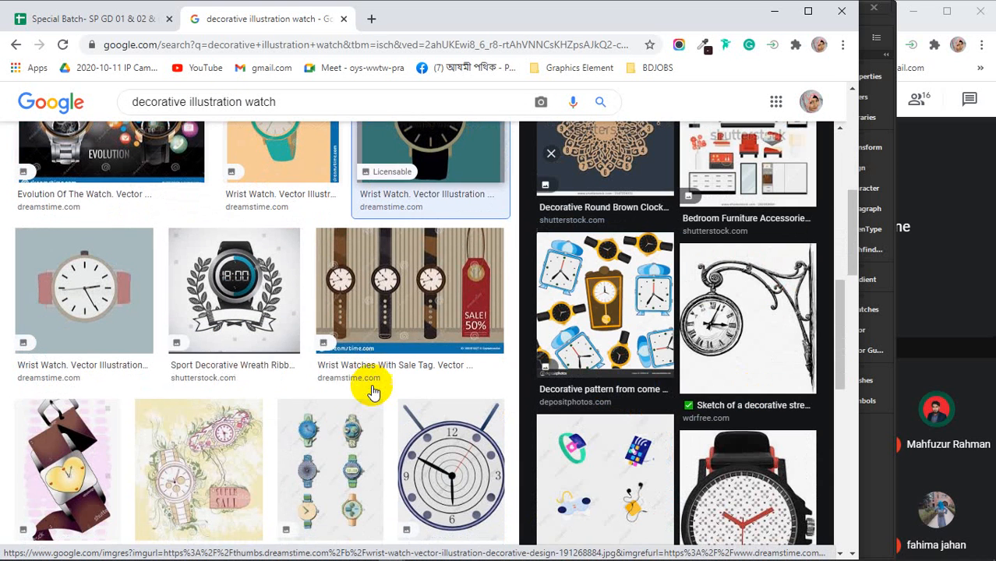
pyautogui.click(418, 271)
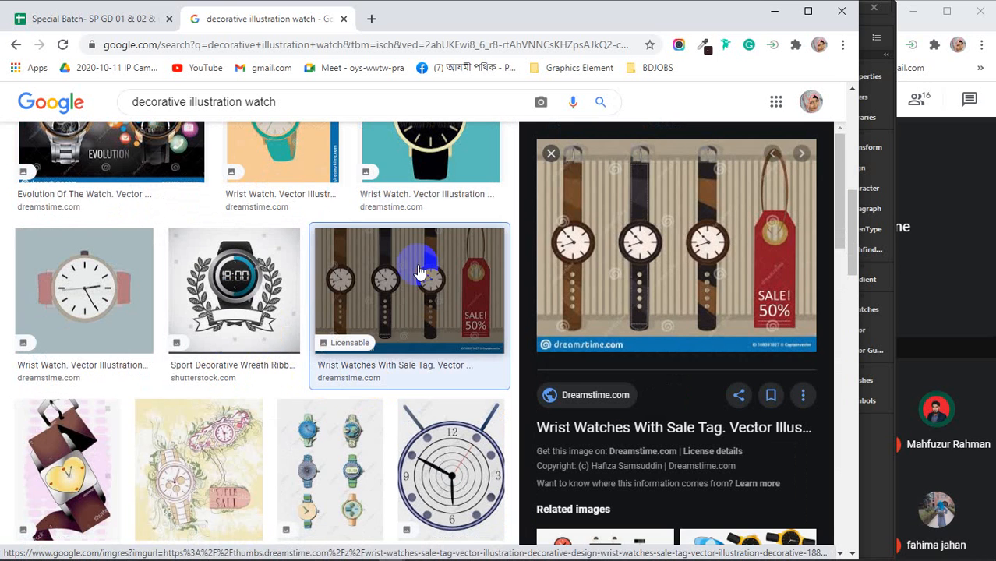
# - Preview the pink-strap wrist watch illustration, examine its related images and look through further watch and clock results
pyautogui.click(86, 281)
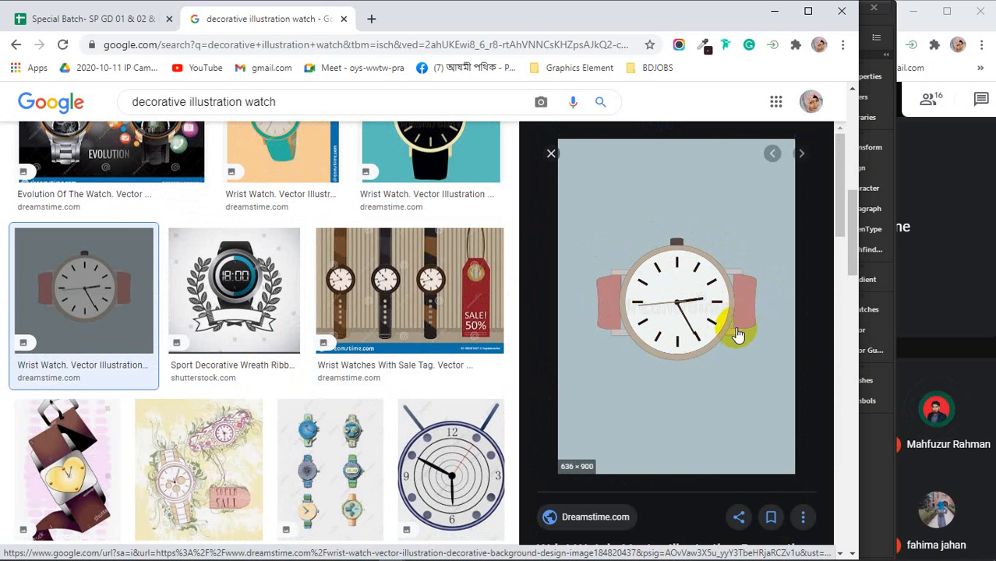
pyautogui.scroll(-10, 639, 307)
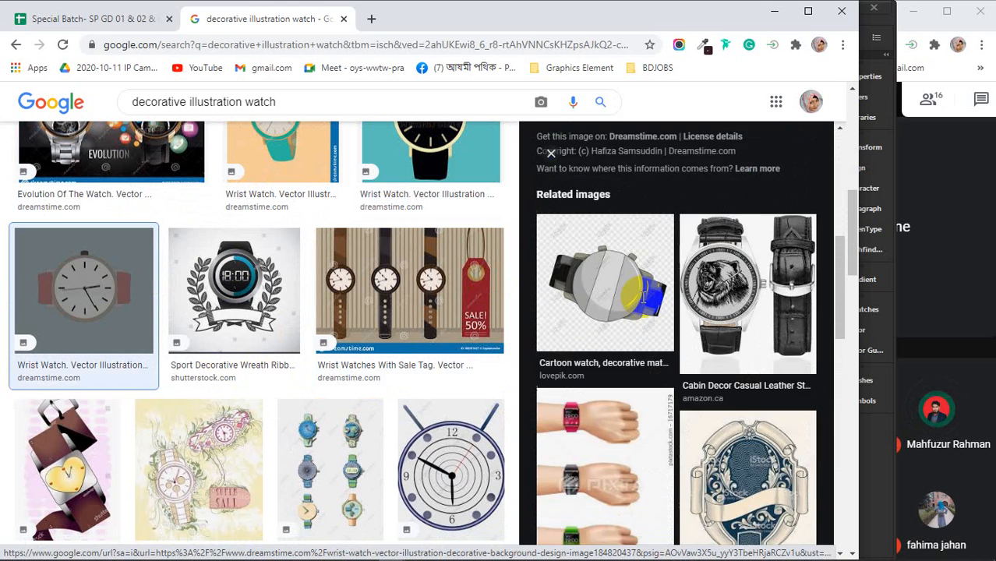
pyautogui.scroll(-5, 643, 304)
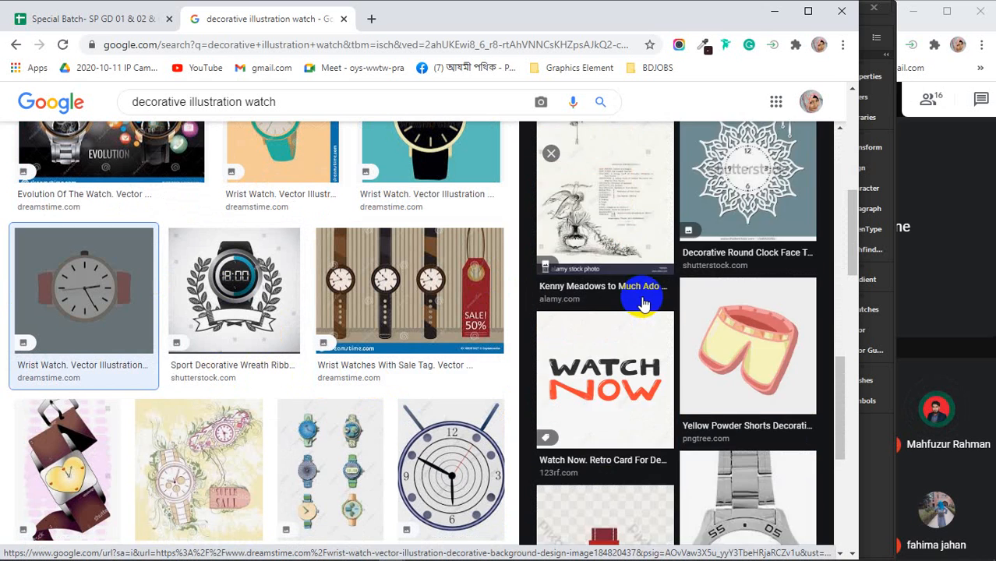
pyautogui.scroll(-2, 642, 304)
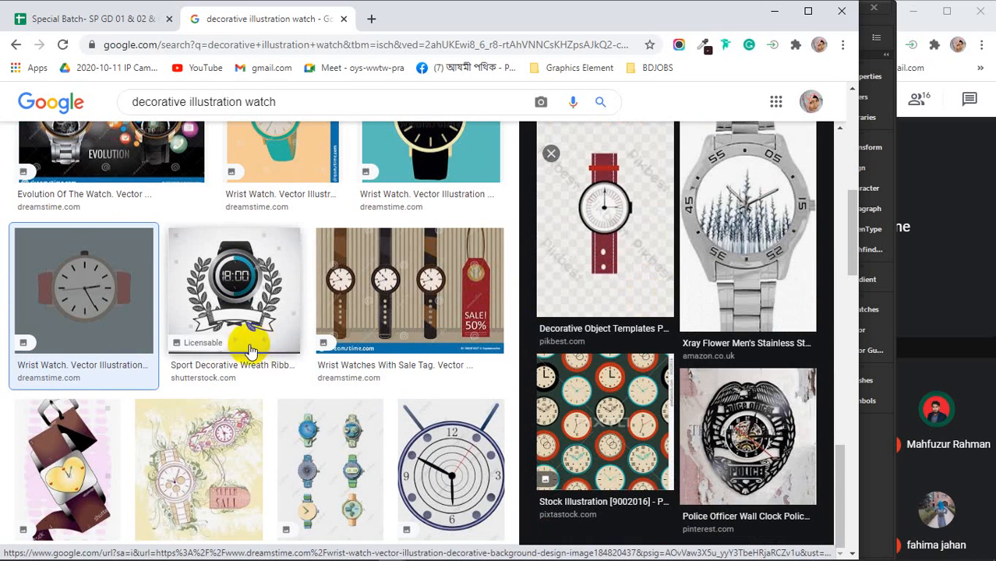
pyautogui.scroll(-7, 251, 343)
pyautogui.scroll(-5, 251, 350)
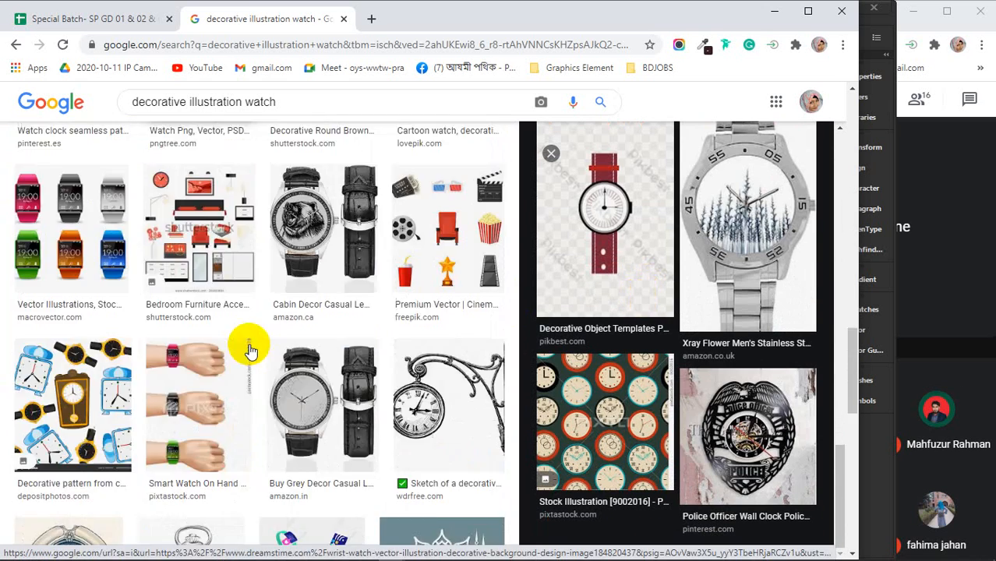
pyautogui.scroll(-3, 249, 350)
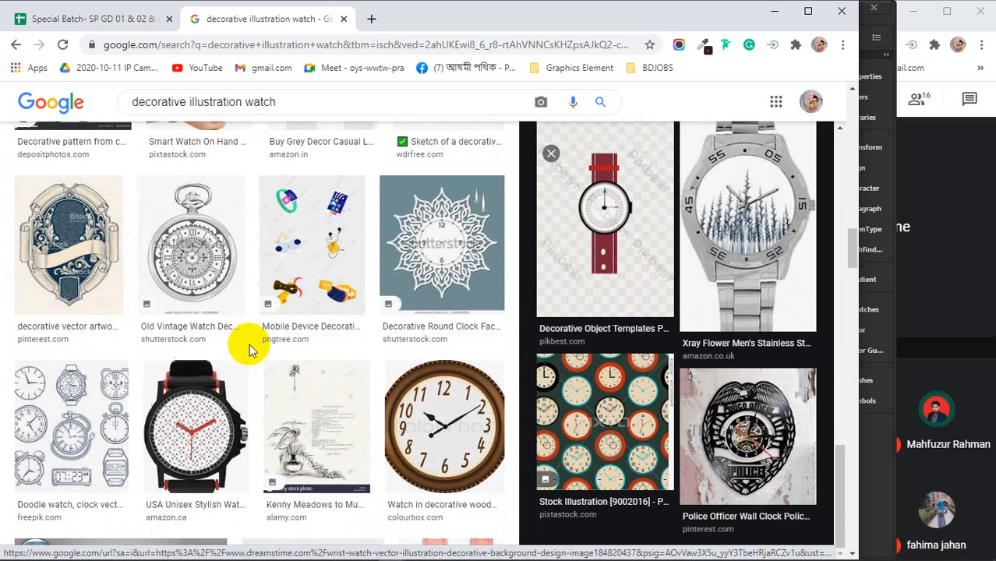
# - Preview the Amazon.ca watch with red hands and the Colourbox wooden-framed clock, and examine the related images of each
pyautogui.click(182, 387)
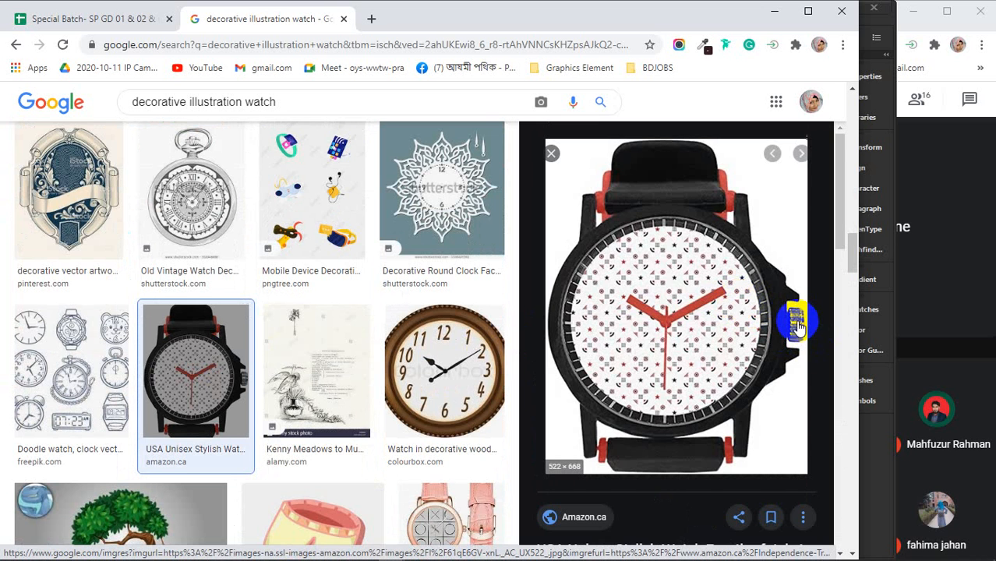
pyautogui.scroll(-3, 661, 315)
pyautogui.scroll(-2, 350, 307)
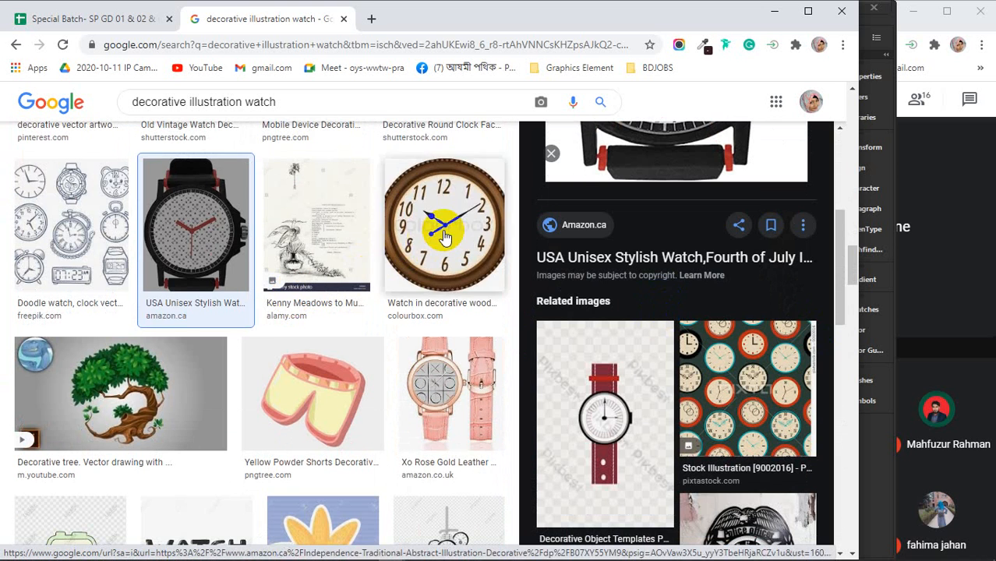
pyautogui.click(438, 242)
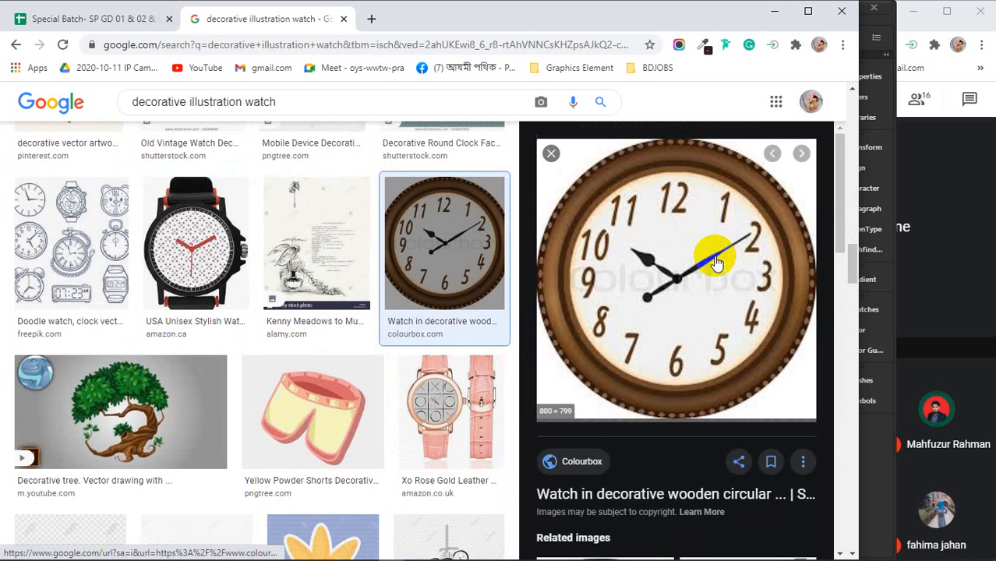
pyautogui.scroll(-3, 716, 261)
pyautogui.scroll(-3, 715, 263)
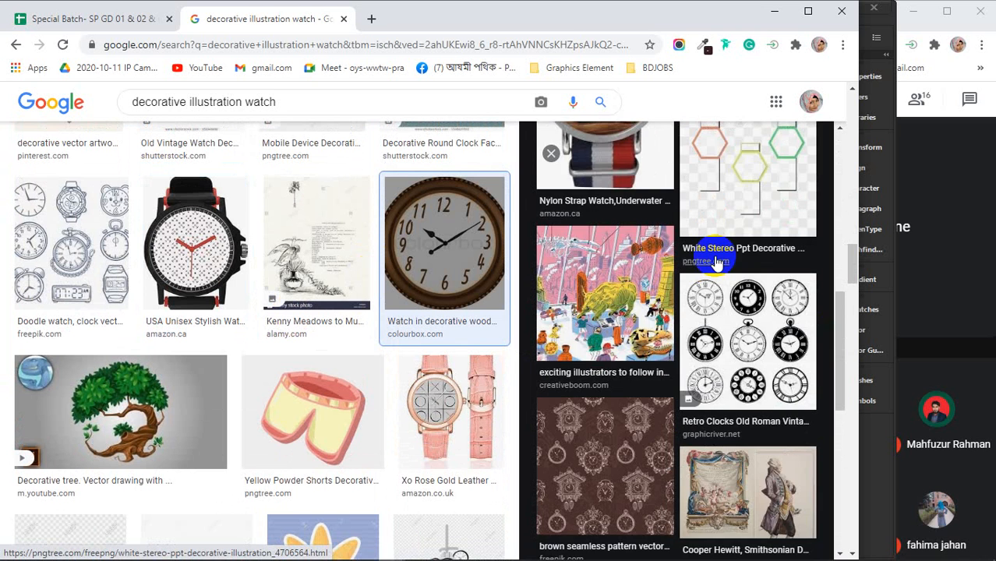
# - Preview the GraphicRiver retro Roman clock set and the Pinterest Roman numeral clock face, and examine the vintage clocks related to each
pyautogui.scroll(-2, 716, 262)
pyautogui.click(732, 194)
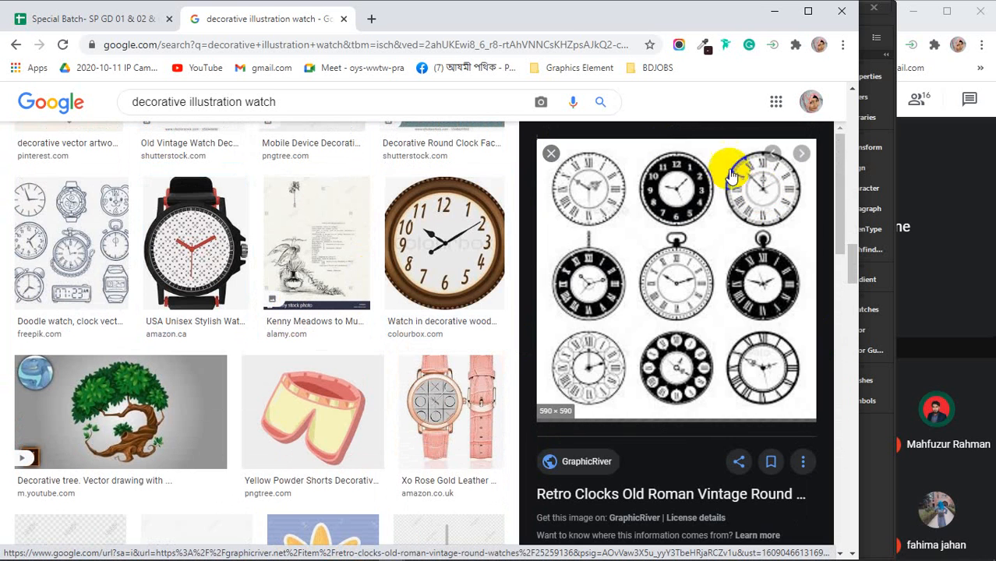
pyautogui.scroll(-3, 723, 383)
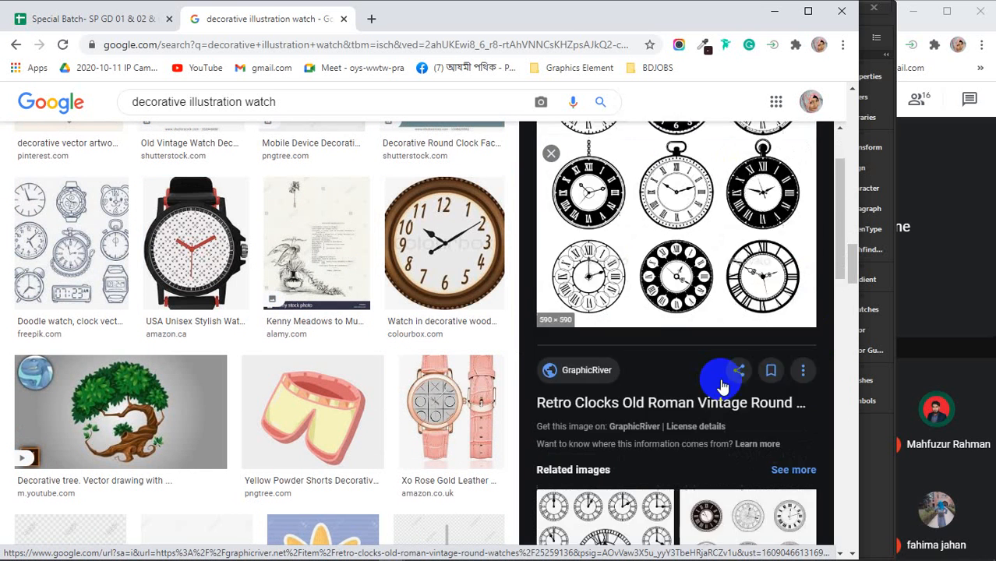
pyautogui.scroll(-6, 723, 385)
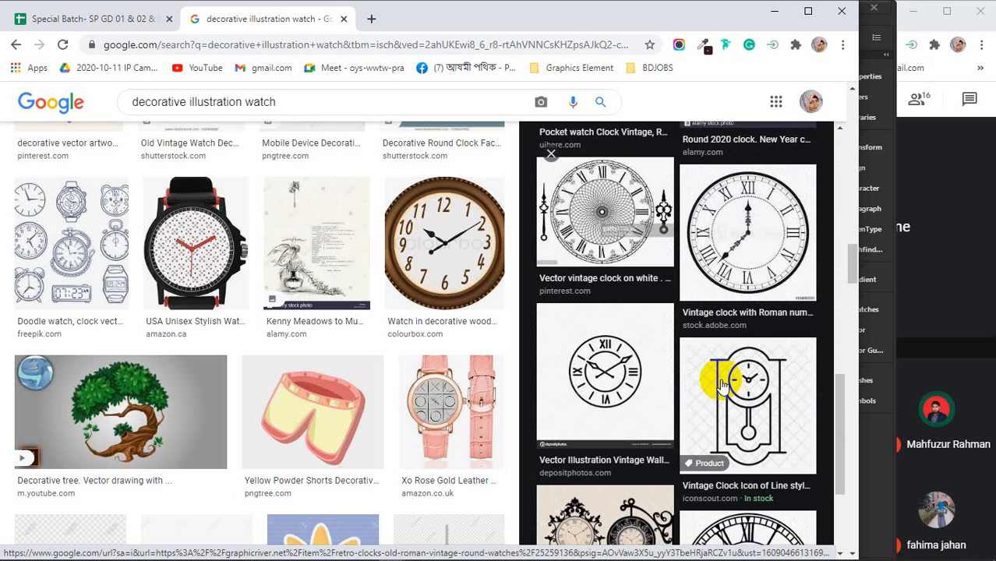
pyautogui.scroll(-3, 722, 385)
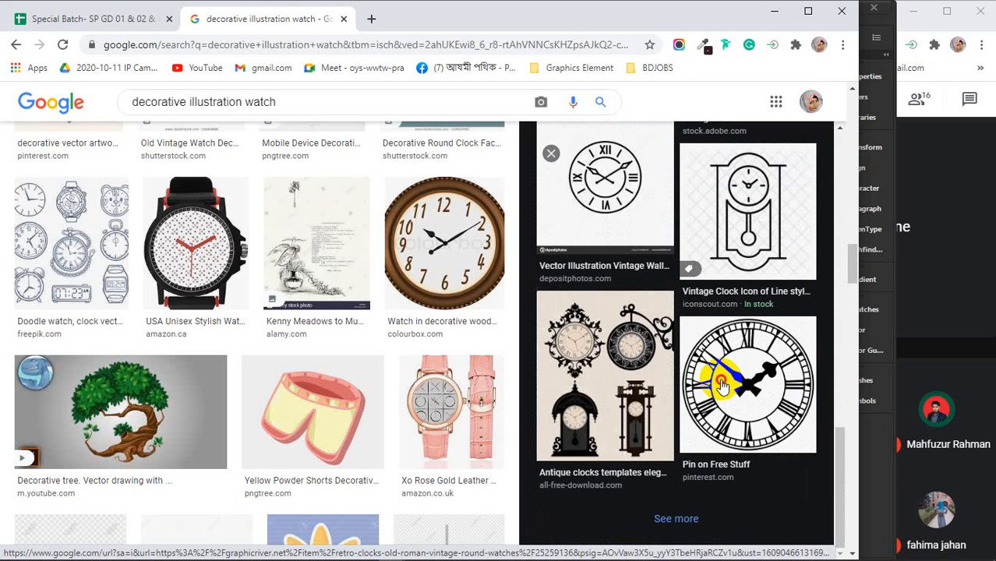
pyautogui.click(722, 383)
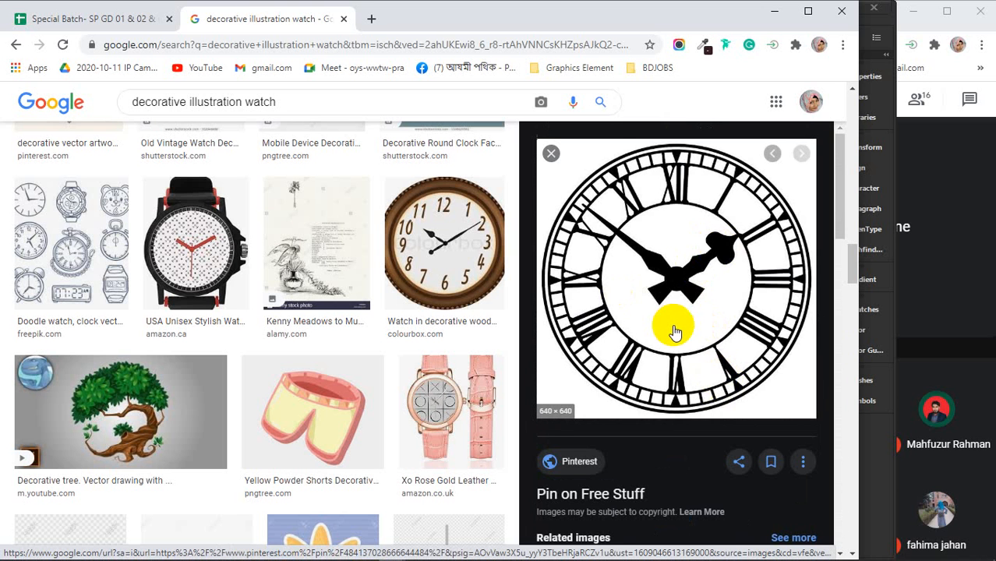
pyautogui.scroll(-8, 670, 327)
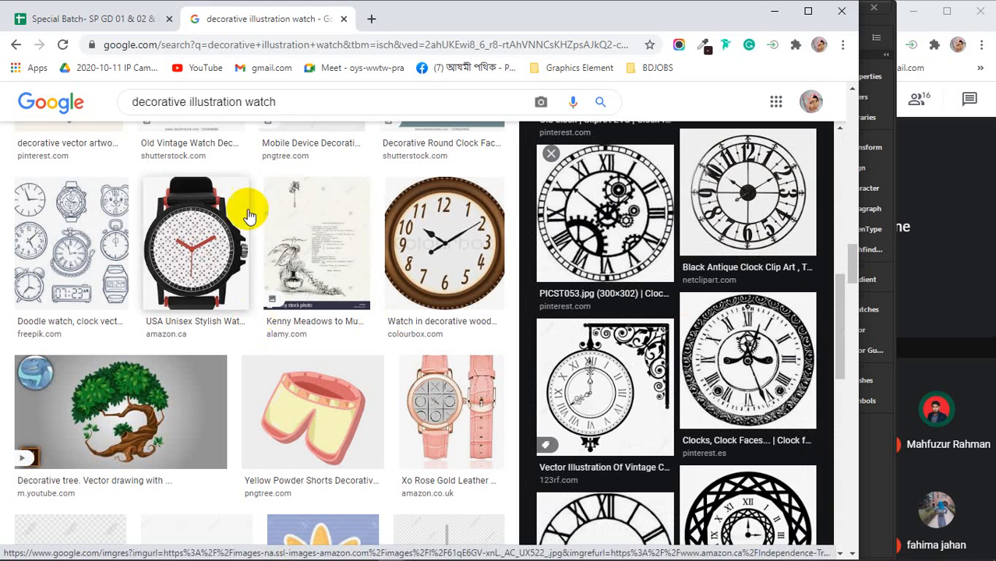
# - Search Google Images for "rotate logo" in place of the decorative watch query
pyautogui.moveTo(295, 105); pyautogui.dragTo(139, 113)
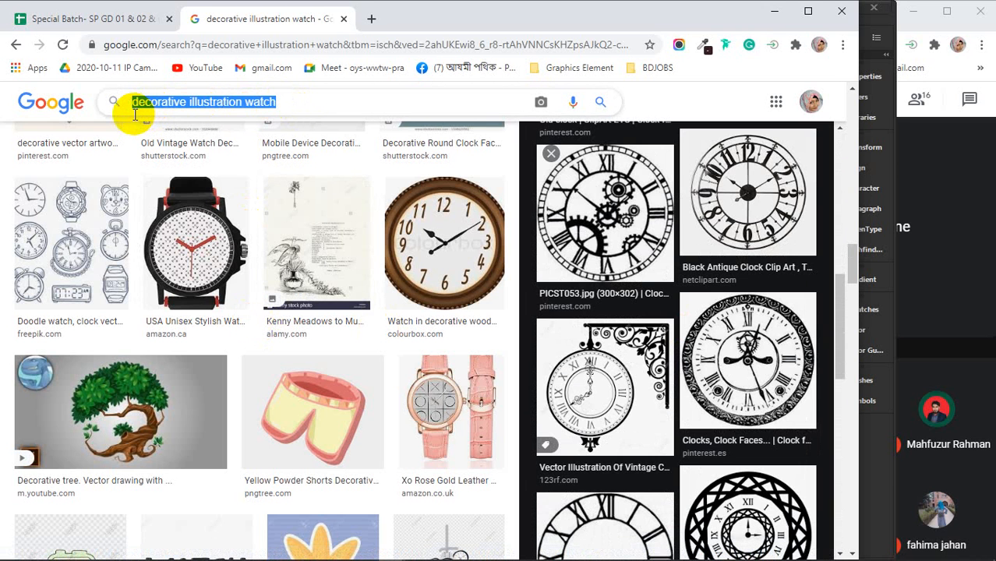
pyautogui.write('rotat')
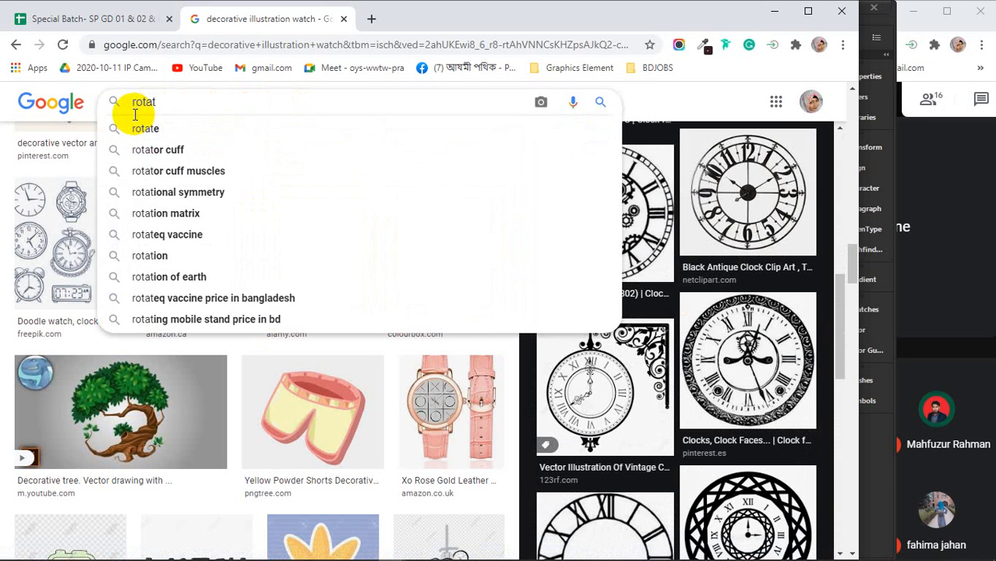
pyautogui.write('e ')
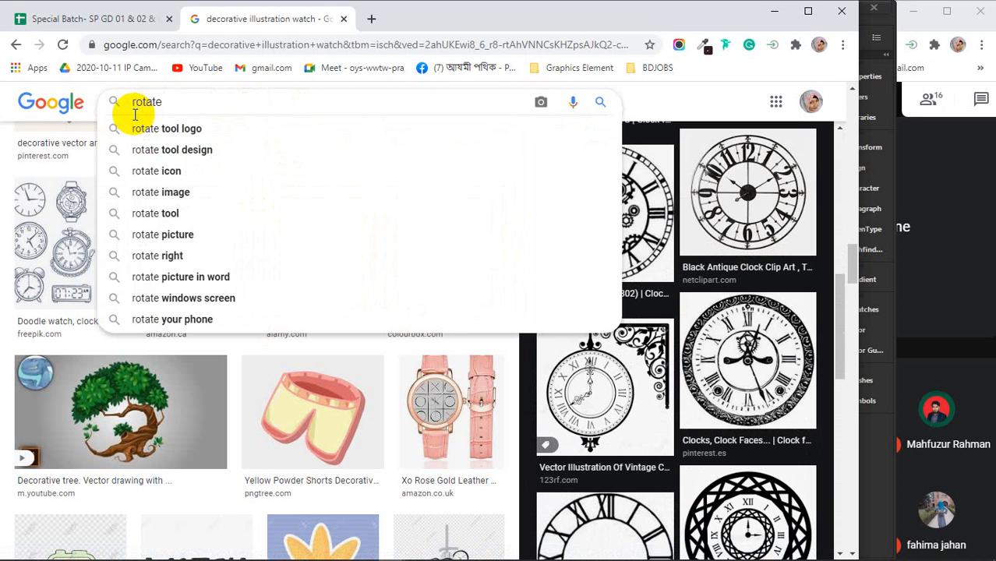
pyautogui.write('logo')
pyautogui.press('Return')
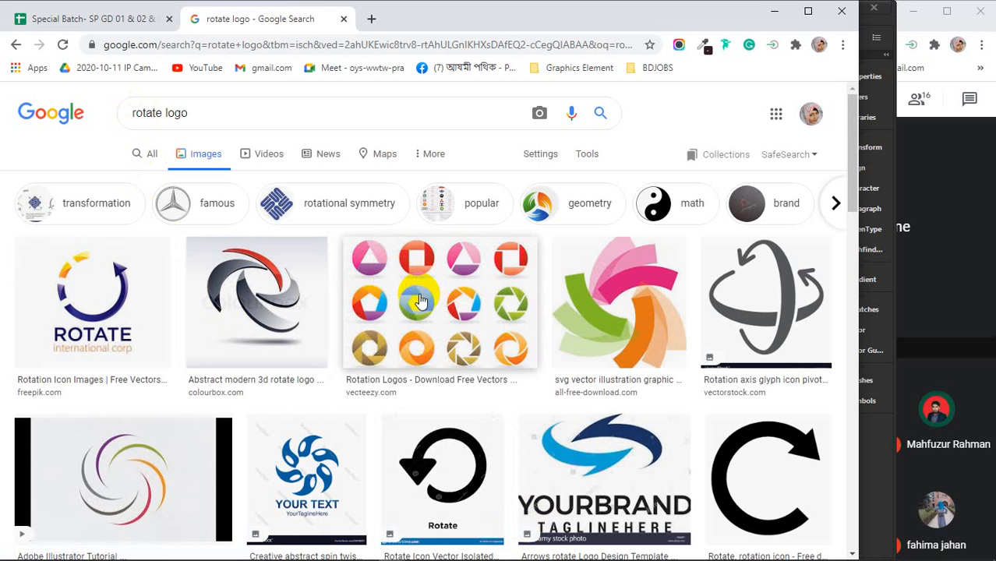
# - Preview the Freepik Rotate international corp logo and the YouTube coloured swirl logo, and look through further rotate logo results
pyautogui.click(83, 287)
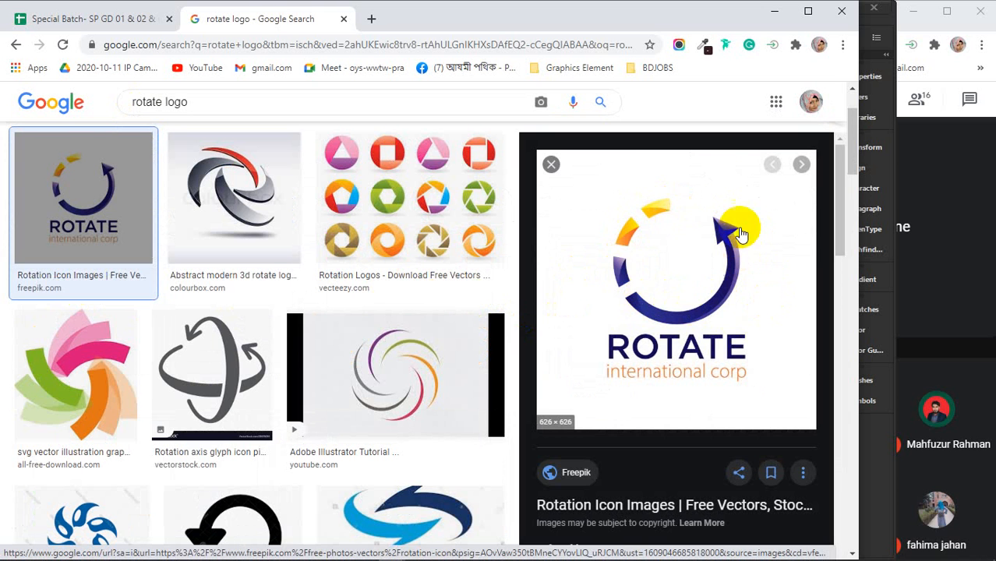
pyautogui.click(403, 359)
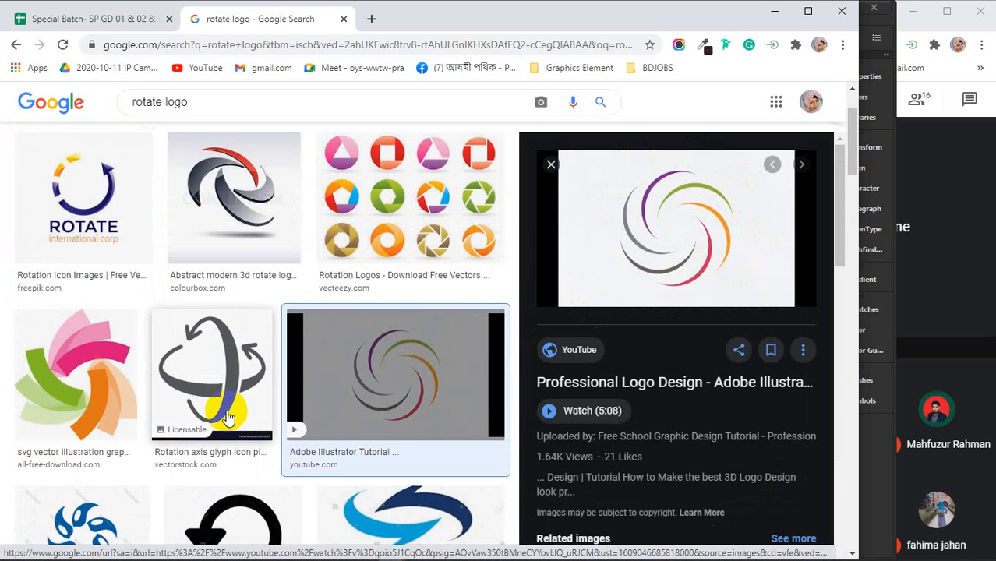
pyautogui.scroll(-3, 230, 393)
pyautogui.scroll(-2, 238, 397)
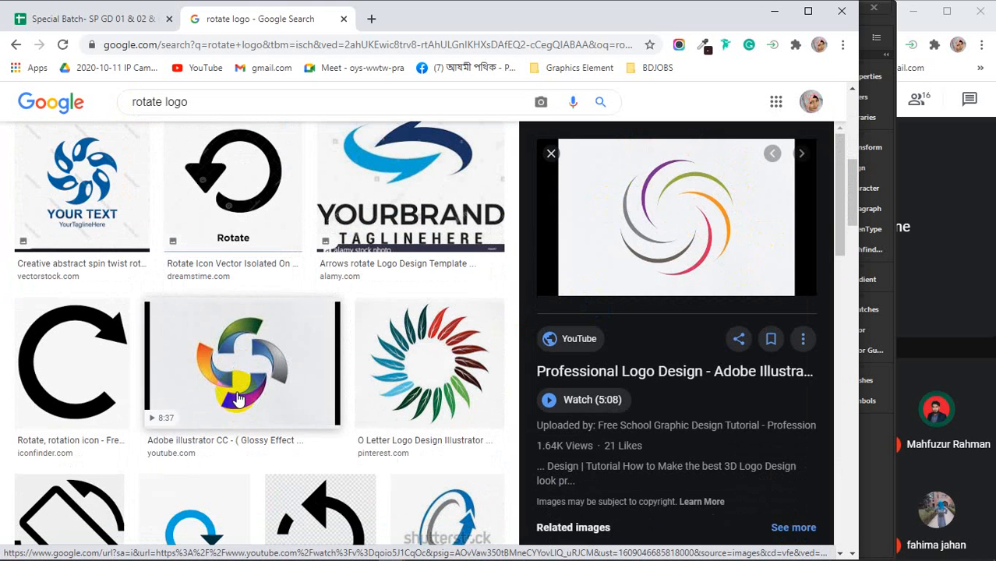
# - Preview the Pinterest O-letter leaf ring logo and the related Docklands Media petal design, and examine the radial designs related to it
pyautogui.click(466, 377)
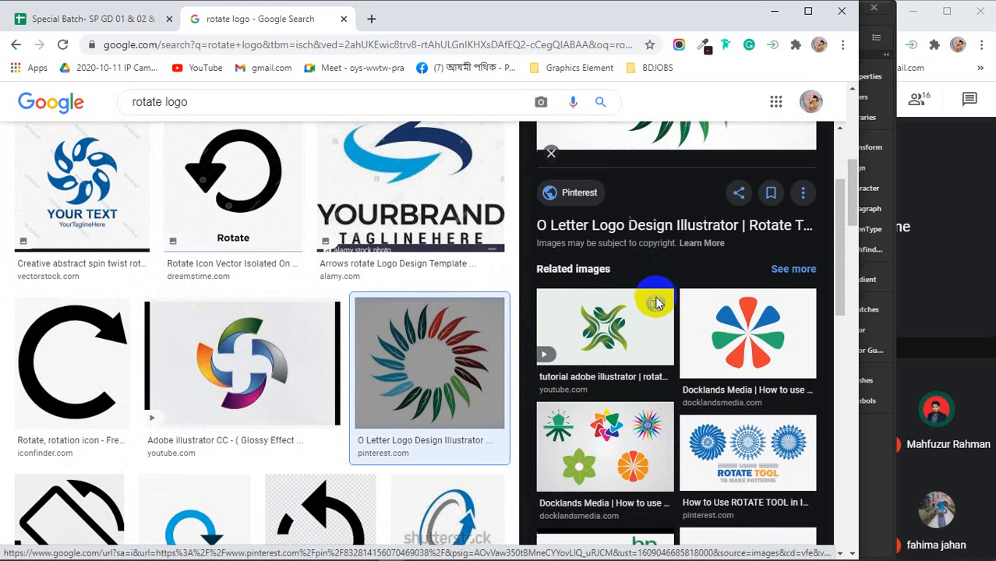
pyautogui.scroll(-2, 701, 288)
pyautogui.click(736, 329)
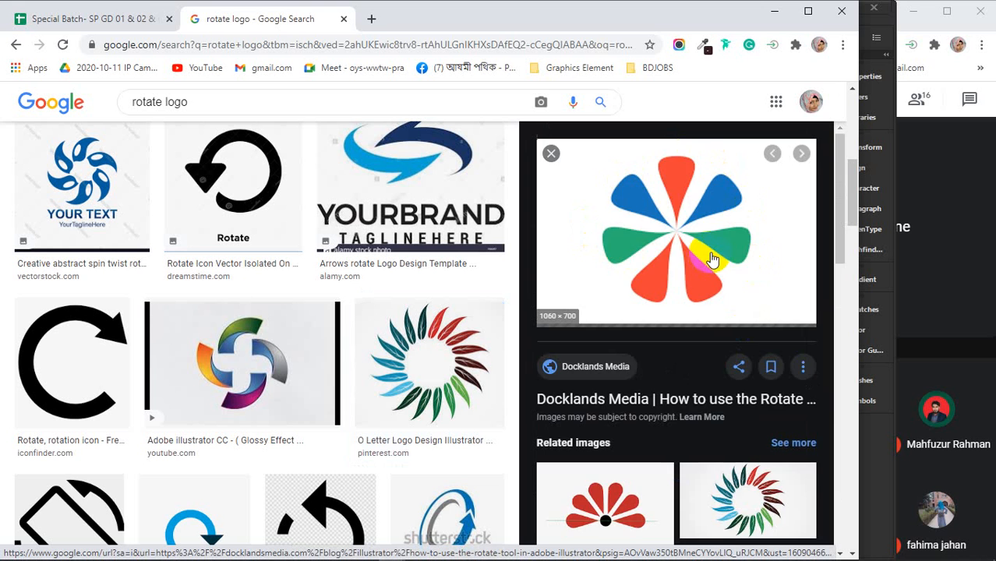
pyautogui.scroll(-4, 713, 258)
pyautogui.scroll(-5, 701, 272)
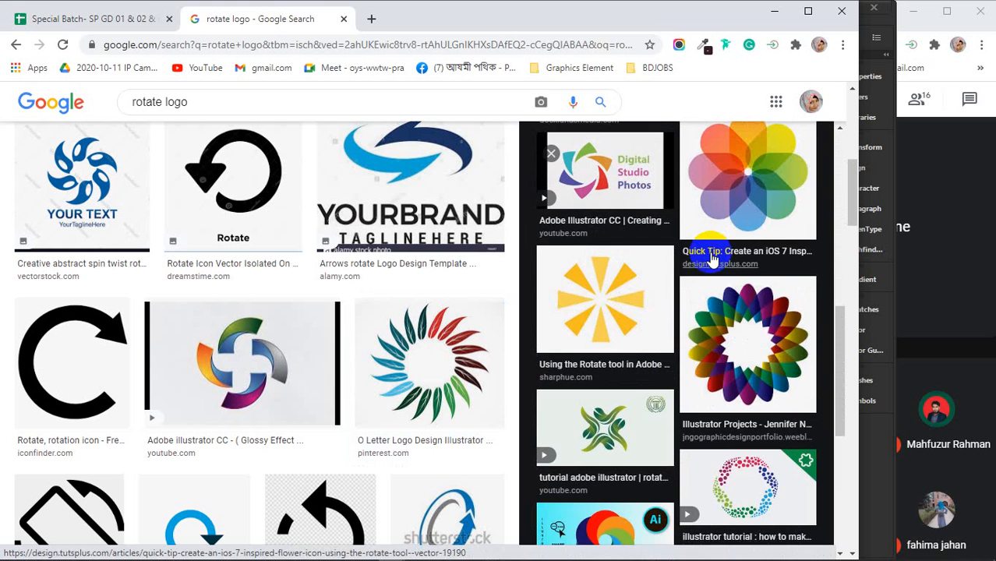
pyautogui.scroll(-3, 612, 304)
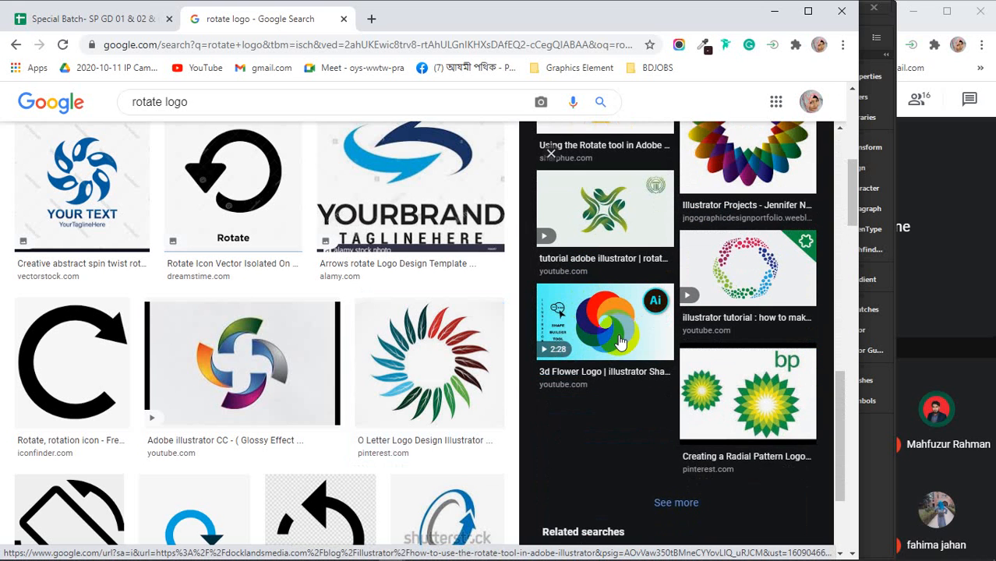
pyautogui.scroll(-4, 334, 403)
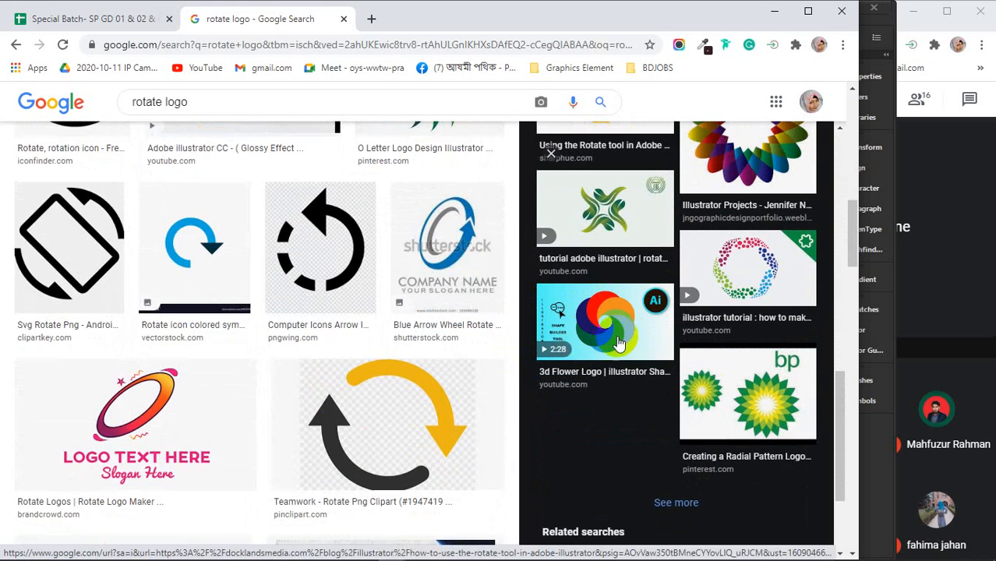
# - Preview the Pinterest bp radial pattern logo, examine its related images and look through further rotate logo results
pyautogui.click(752, 399)
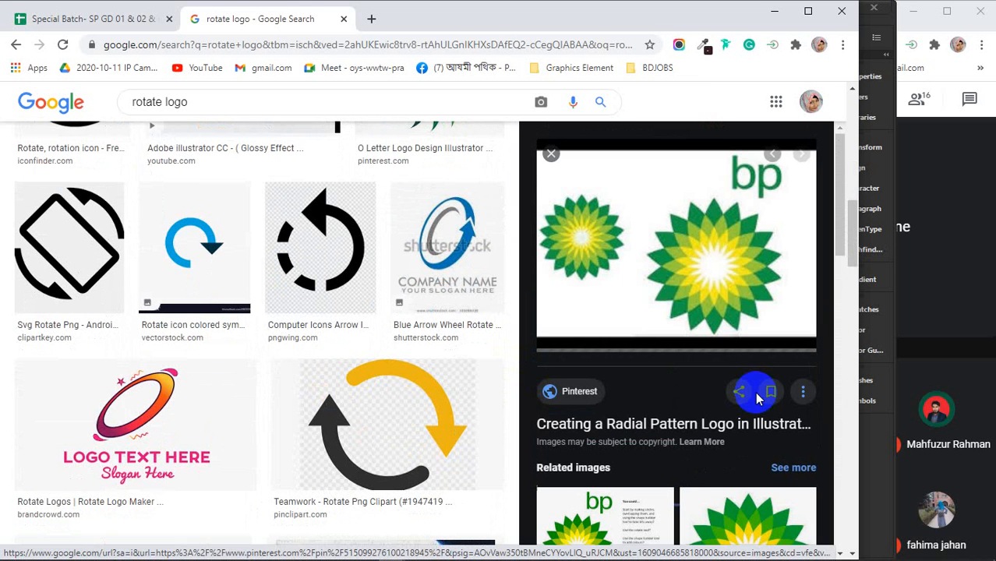
pyautogui.scroll(-5, 698, 236)
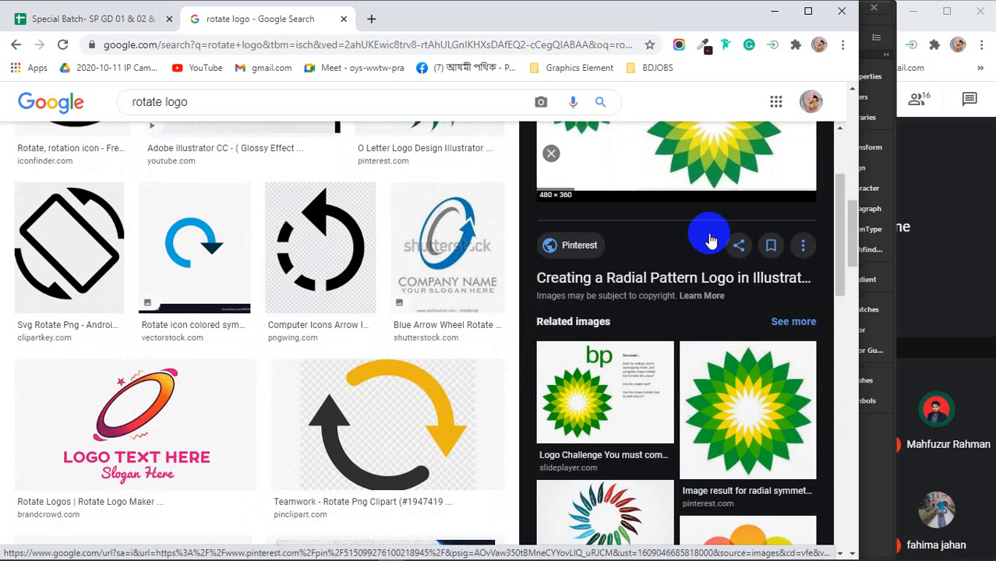
pyautogui.scroll(-7, 338, 352)
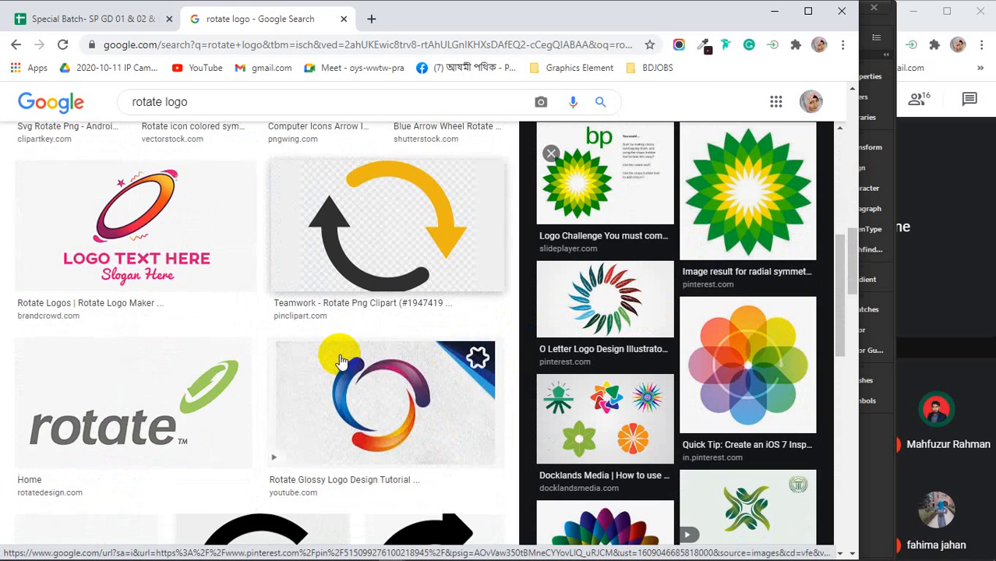
pyautogui.scroll(-3, 338, 352)
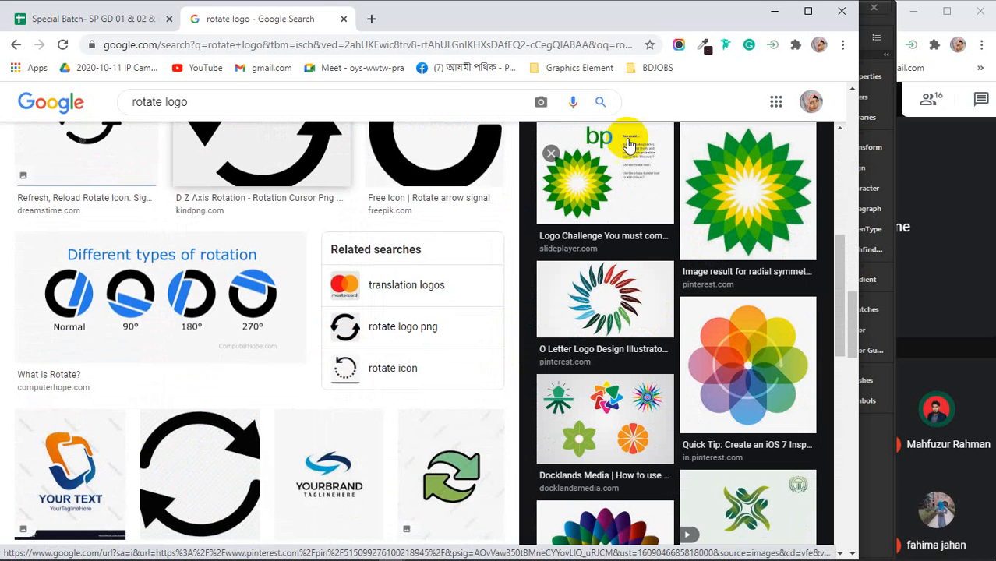
# - Switch to Illustrator and delete the whole clock drawing, including its circle, hour marks and hands, from the artboard
pyautogui.click(777, 14)
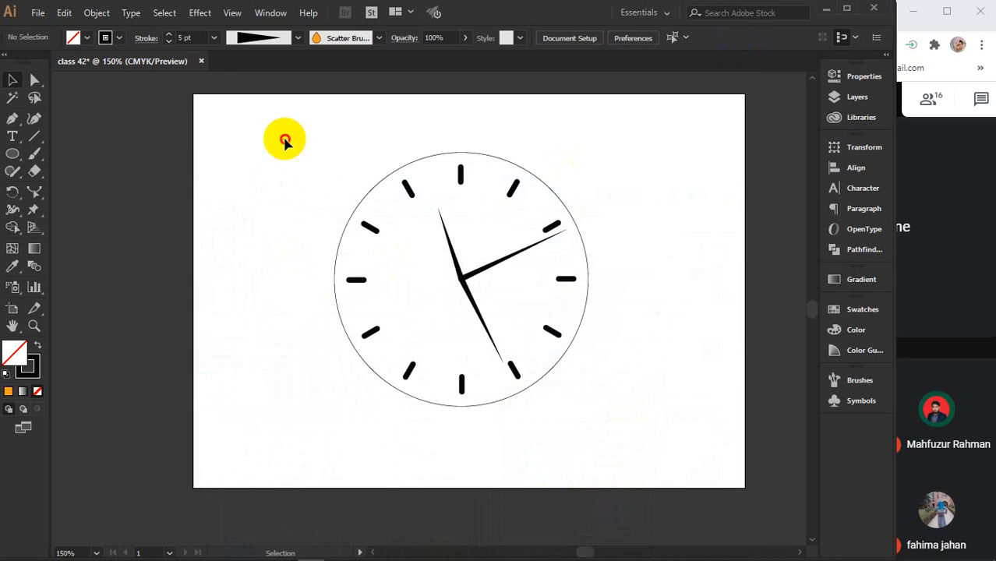
pyautogui.moveTo(286, 141); pyautogui.dragTo(647, 452)
pyautogui.press('a')
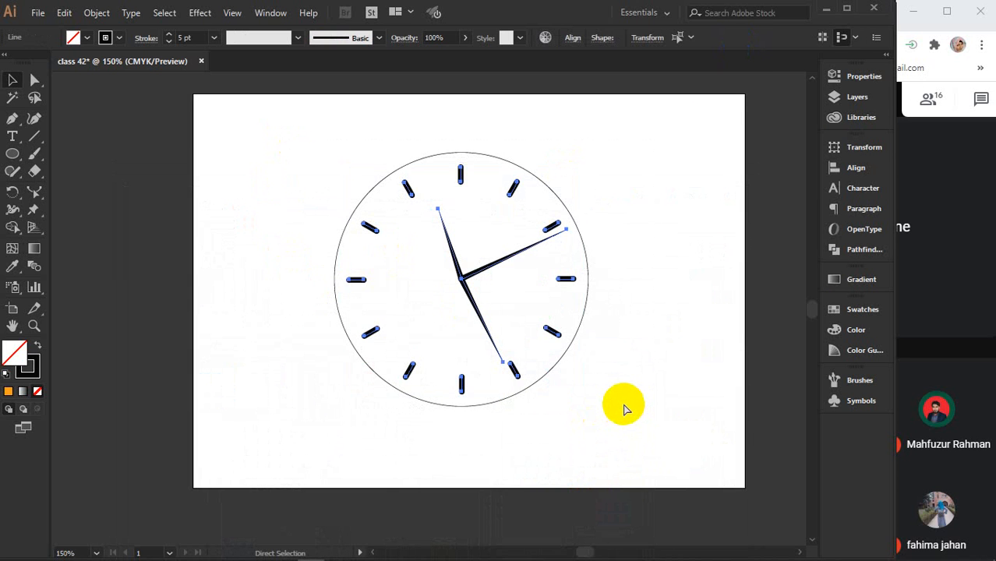
pyautogui.press('v')
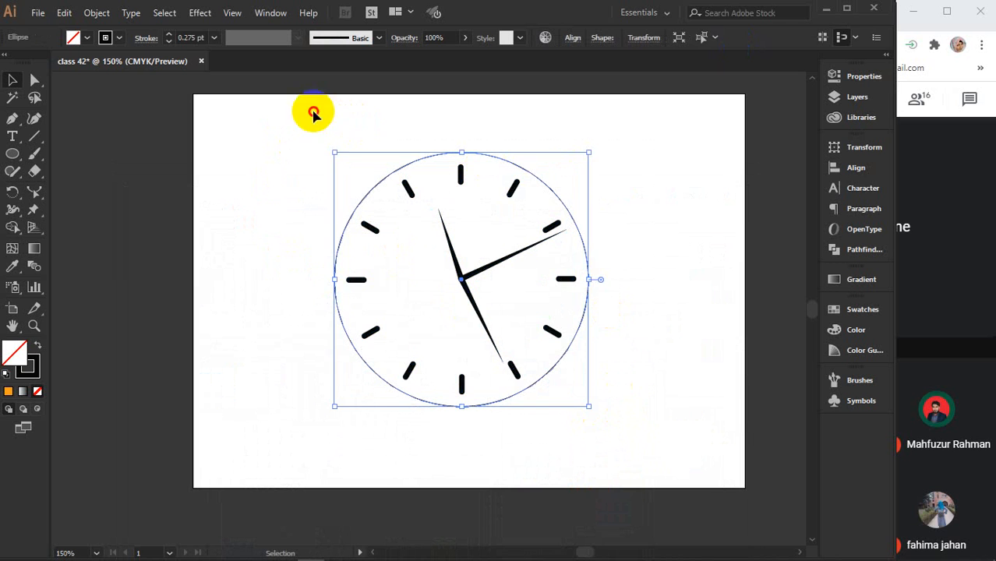
pyautogui.moveTo(312, 112); pyautogui.dragTo(615, 433)
pyautogui.press('Delete')
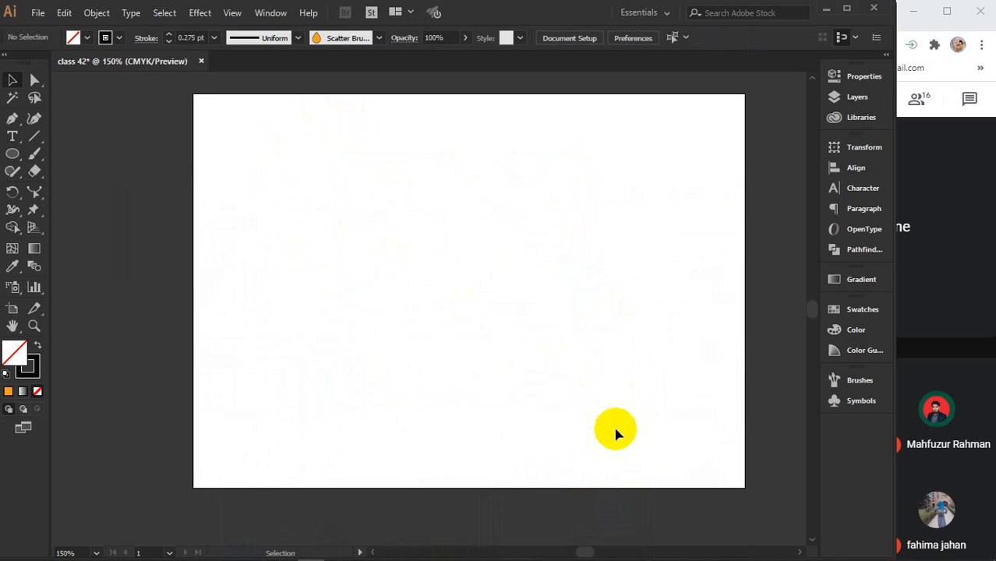
# - Draw a circle about 0.8 in across near the upper middle of the empty artboard
pyautogui.scroll(1, 557, 381)
pyautogui.press('space')
pyautogui.moveTo(519, 279); pyautogui.dragTo(505, 281)
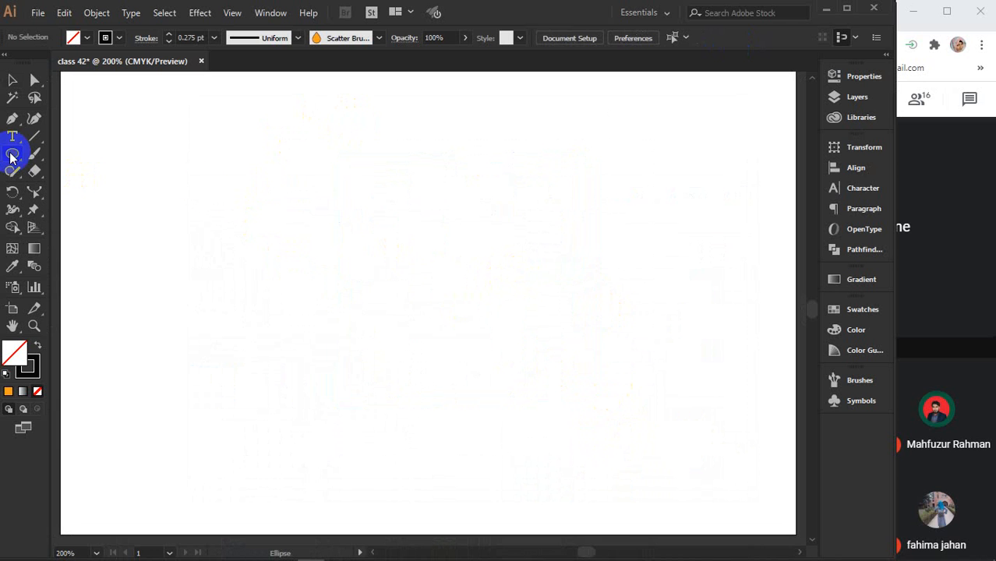
pyautogui.moveTo(376, 166); pyautogui.dragTo(459, 249)
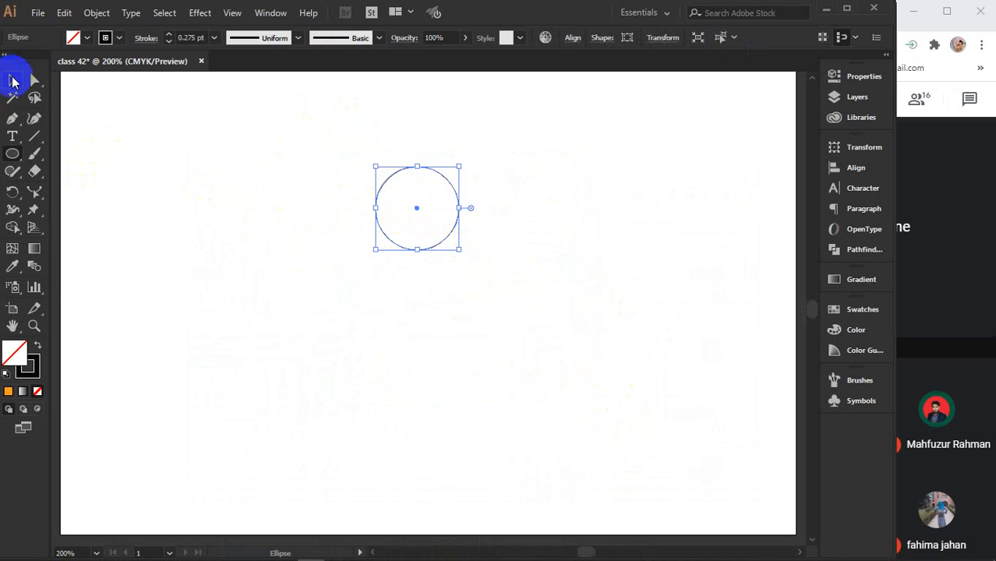
# - Fill the circle with bright pink-red, C 0, M 98.82, Y 39.22, K 0
pyautogui.click(9, 391)
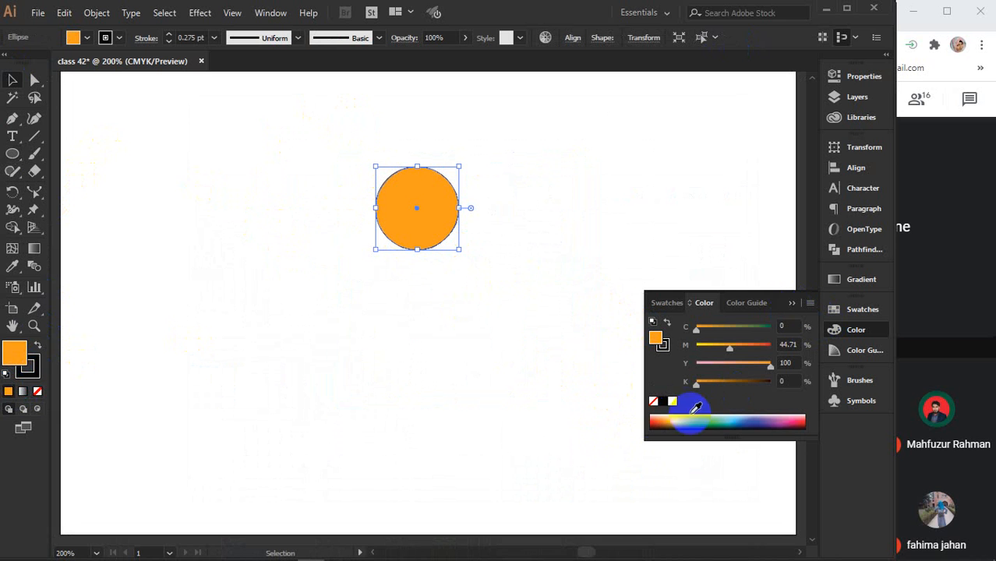
pyautogui.click(797, 419)
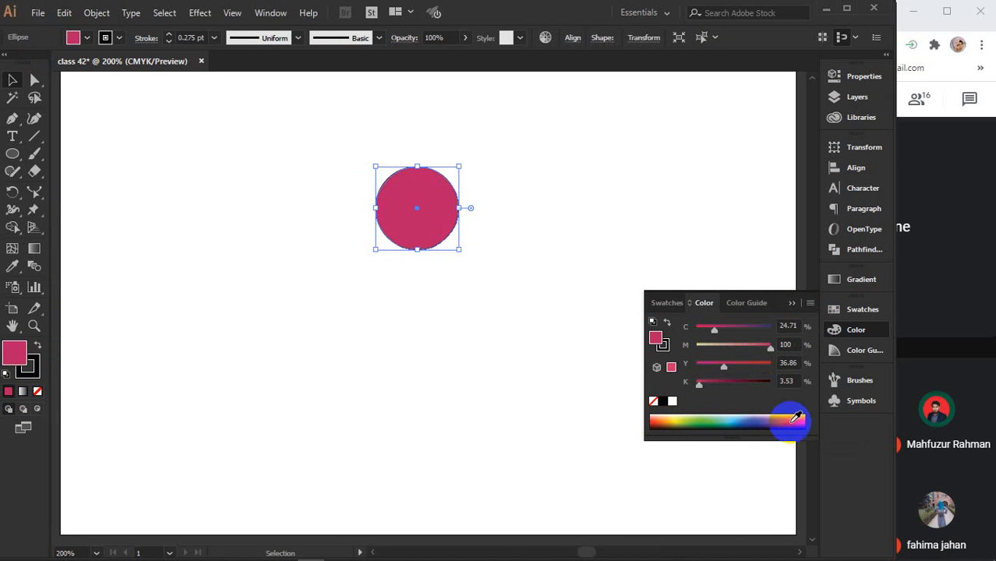
pyautogui.click(798, 417)
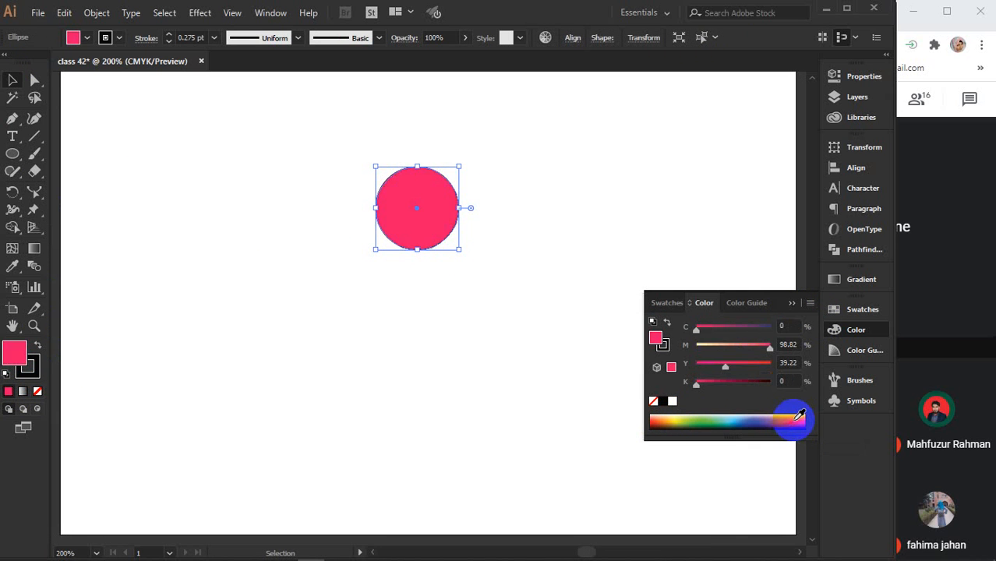
pyautogui.click(794, 303)
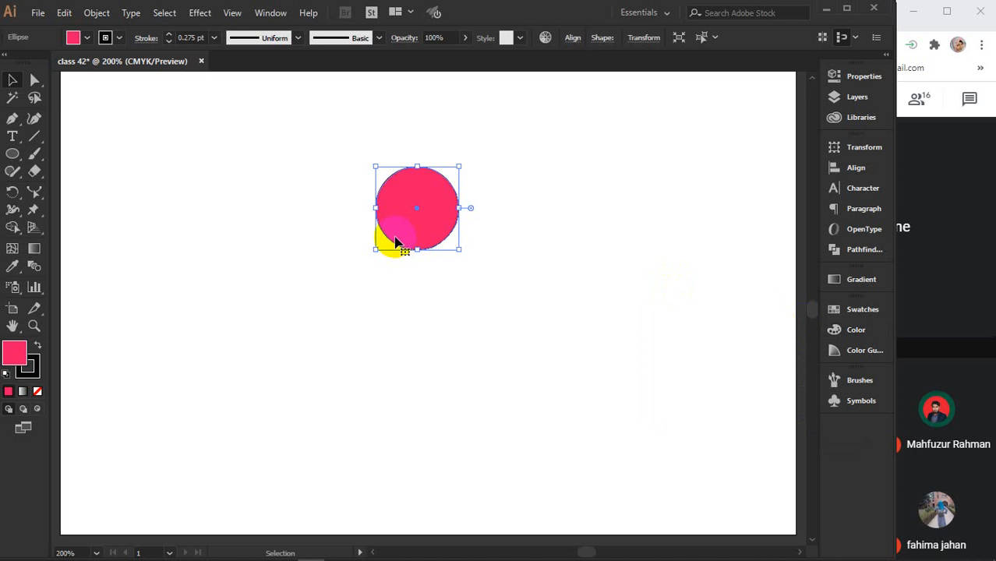
# - Pull the circle's lowest anchor straight down to about Y 2.74 in and convert it to a sharp corner
pyautogui.click(34, 82)
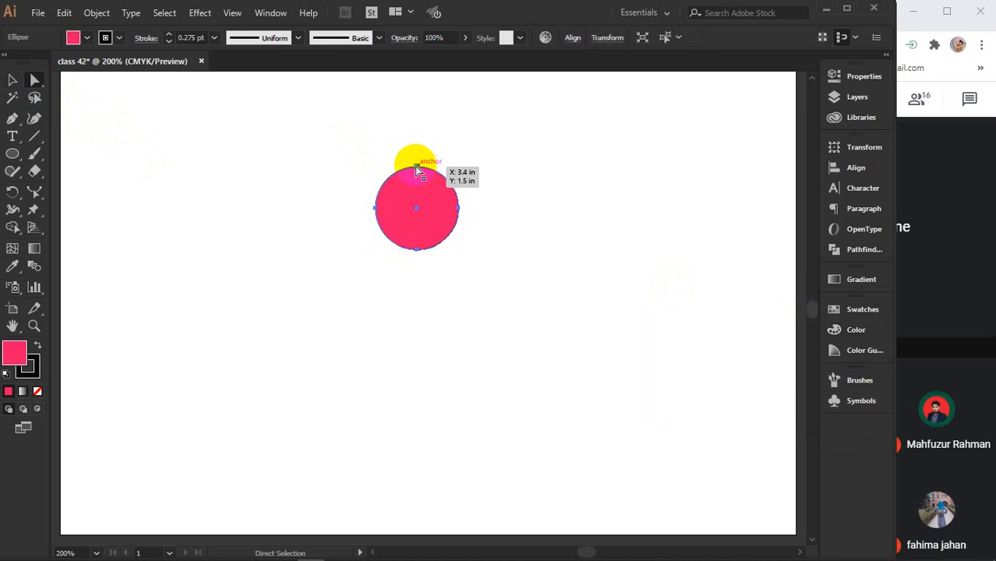
pyautogui.click(417, 251)
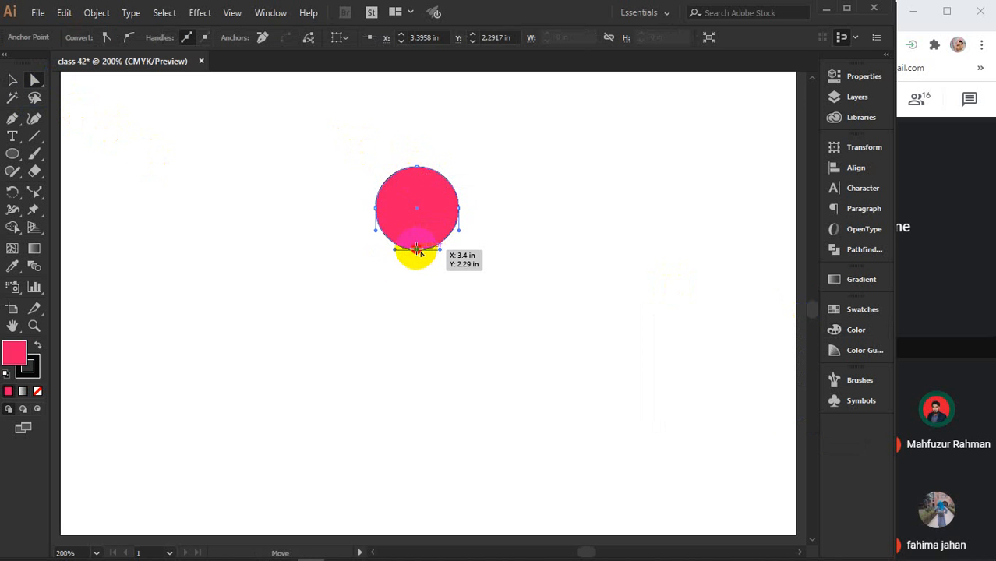
pyautogui.moveTo(418, 250); pyautogui.dragTo(419, 302)
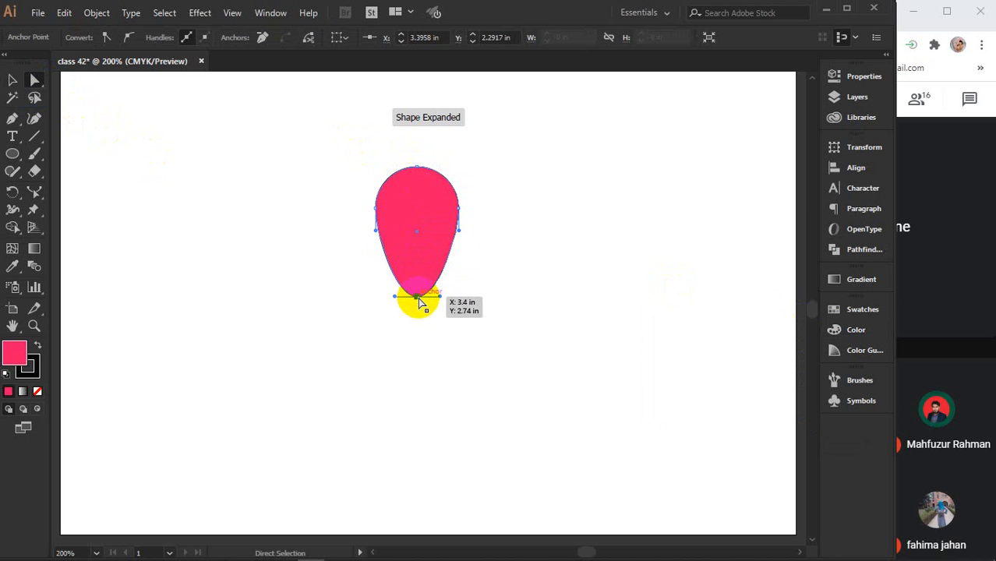
pyautogui.click(107, 37)
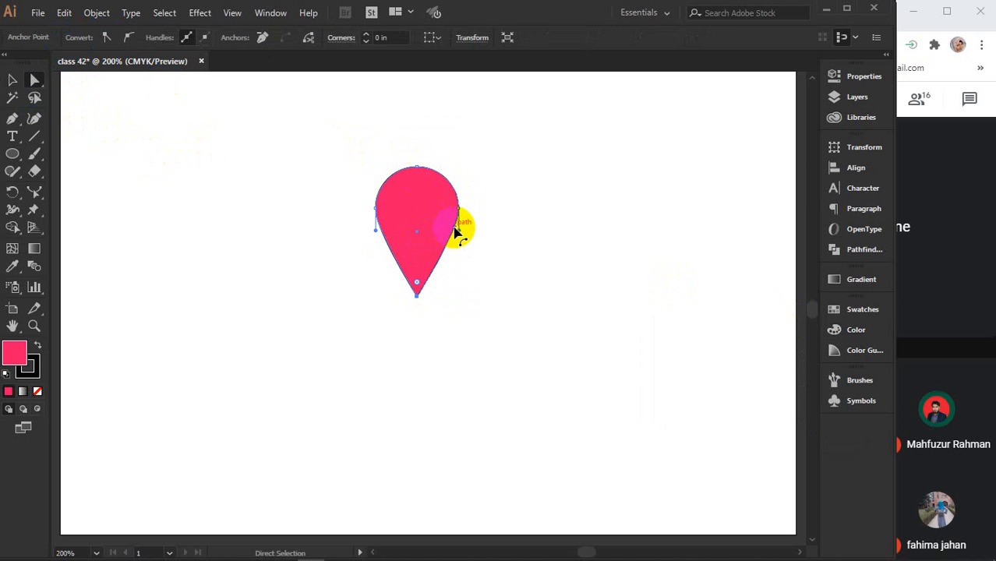
# - Break the lower direction handles of the left and right side anchors and swing them inward so both lower sides curve inward
pyautogui.click(375, 209)
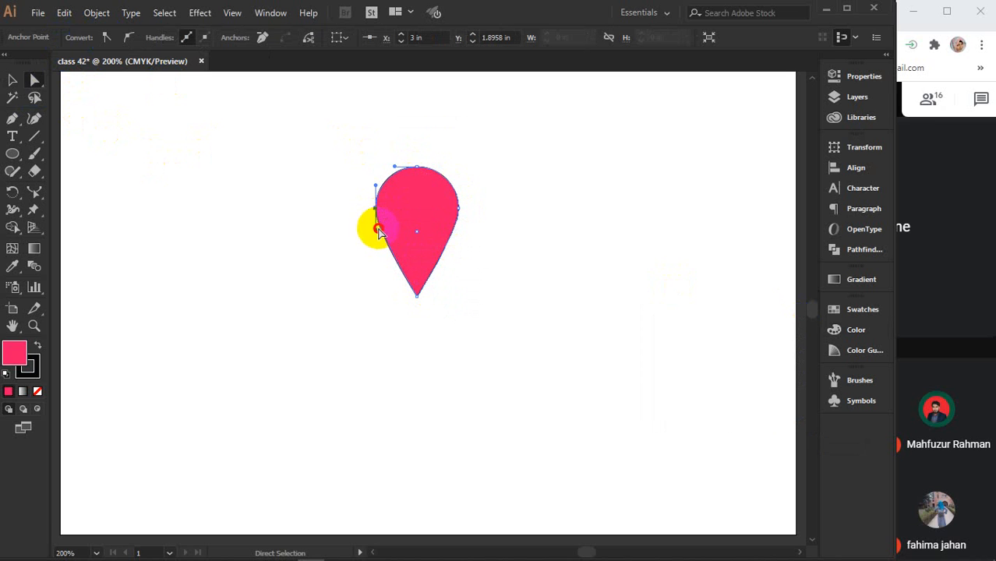
pyautogui.click(378, 237)
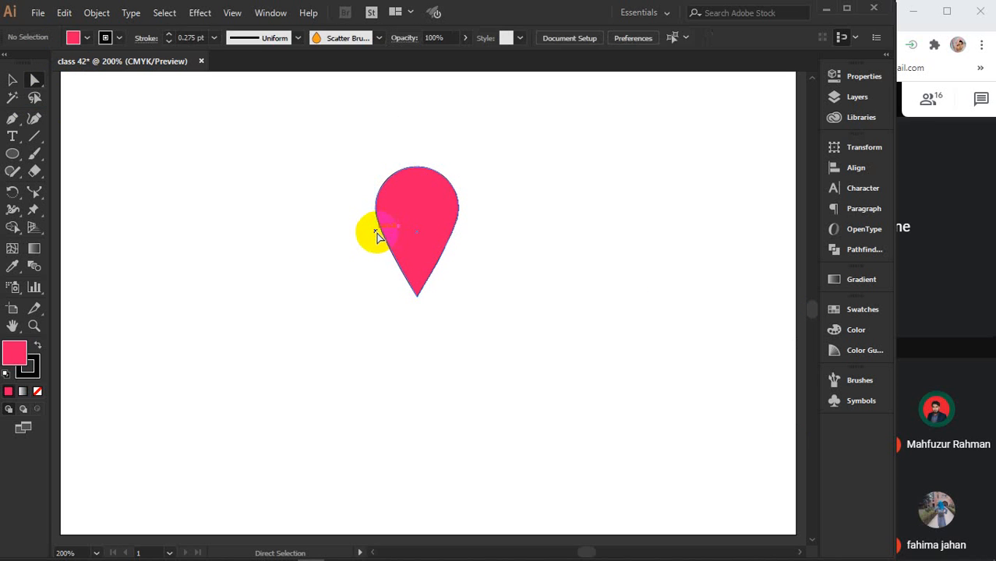
pyautogui.click(377, 207)
pyautogui.click(376, 208)
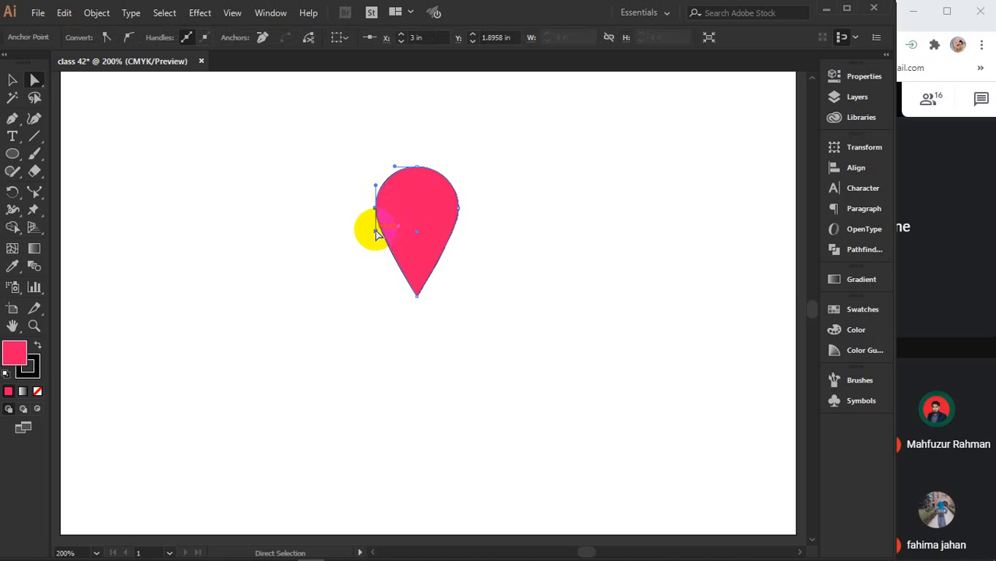
pyautogui.moveTo(376, 230); pyautogui.dragTo(393, 225)
pyautogui.hotkey('ctrl', 'z')
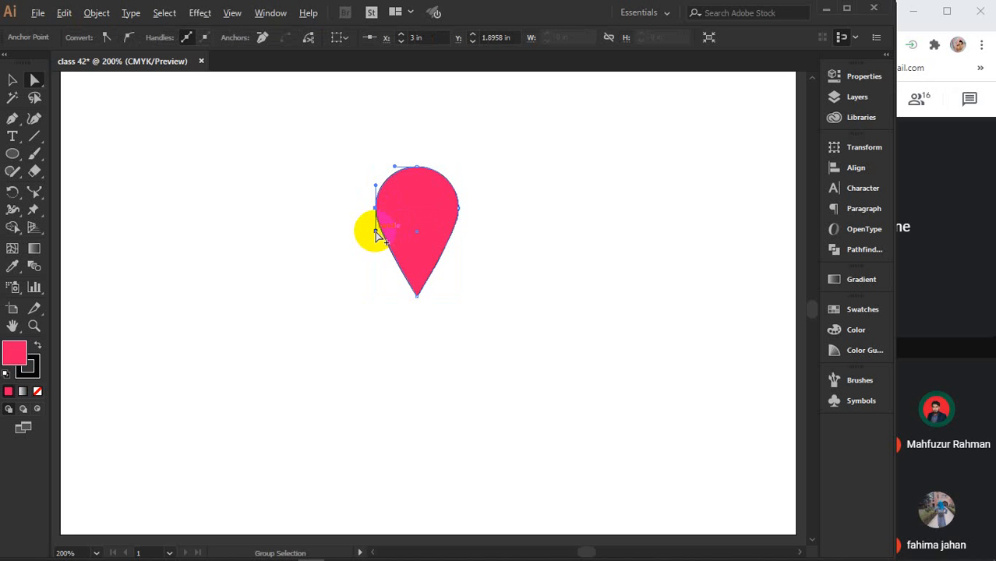
pyautogui.moveTo(376, 232); pyautogui.dragTo(427, 228)
pyautogui.click(458, 208)
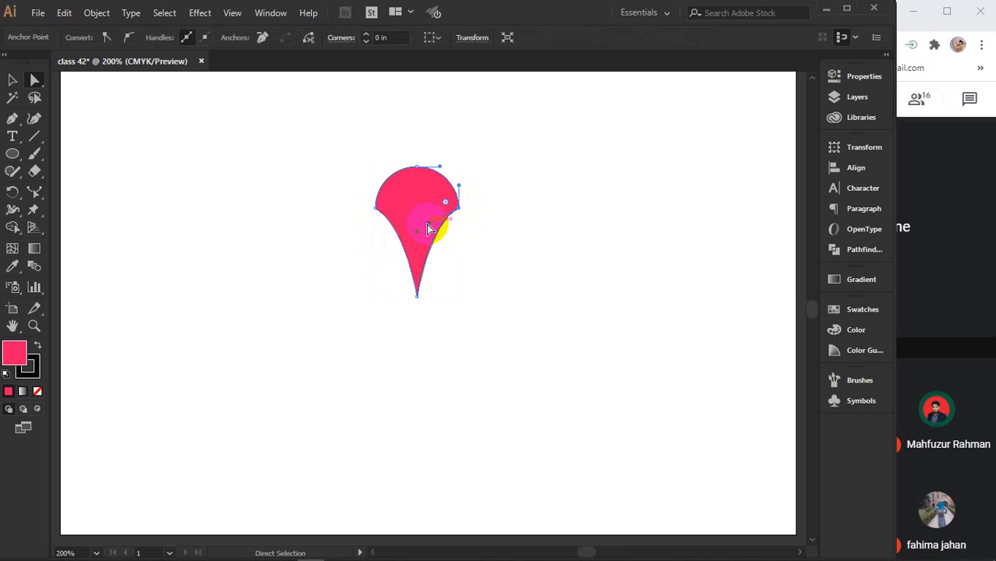
# - Try to reshape the corner on the petal's left side with the Curvature tool, then undo it
pyautogui.click(34, 118)
pyautogui.scroll(4, 398, 205)
pyautogui.press('space')
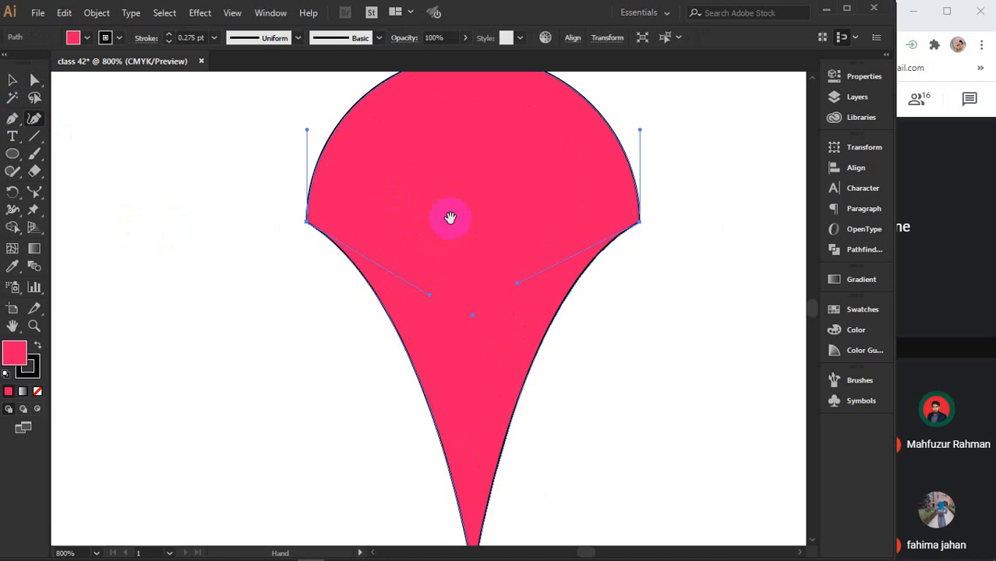
pyautogui.moveTo(450, 217); pyautogui.dragTo(384, 282)
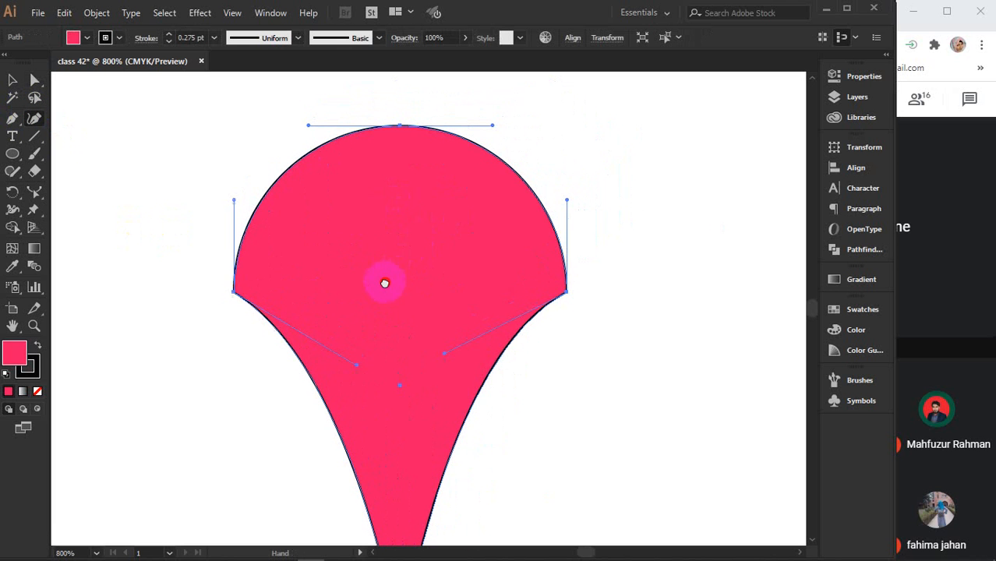
pyautogui.doubleClick(235, 293)
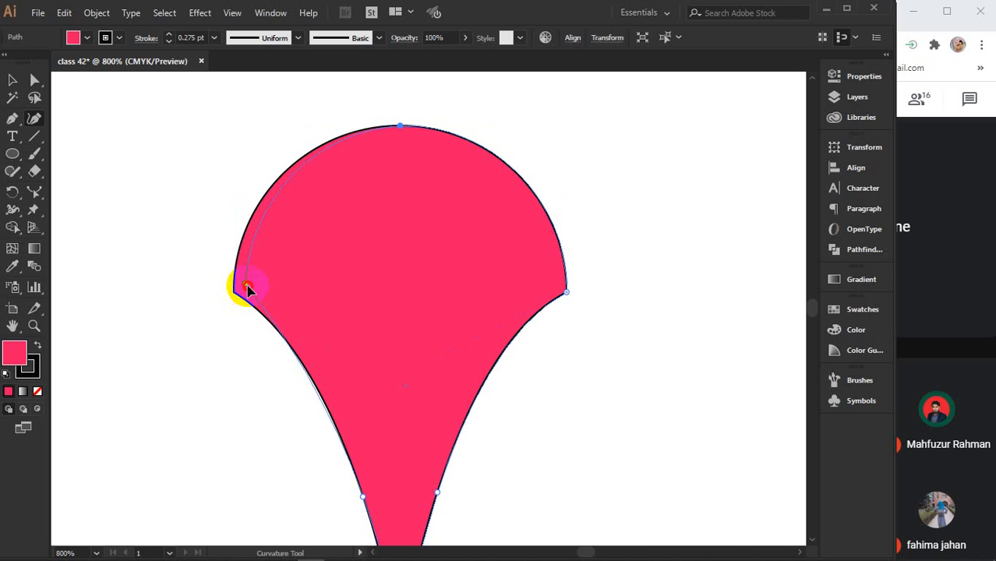
pyautogui.keyDown('ctrl'); pyautogui.click(246, 288); pyautogui.keyUp('ctrl')
pyautogui.moveTo(247, 285); pyautogui.dragTo(236, 291)
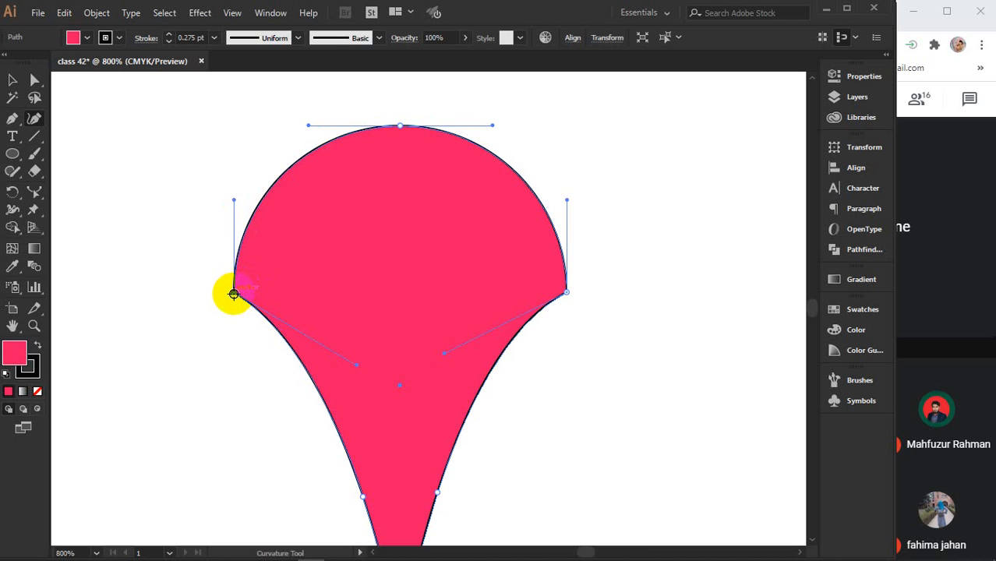
pyautogui.moveTo(234, 294); pyautogui.dragTo(248, 259)
pyautogui.hotkey('ctrl', 'z')
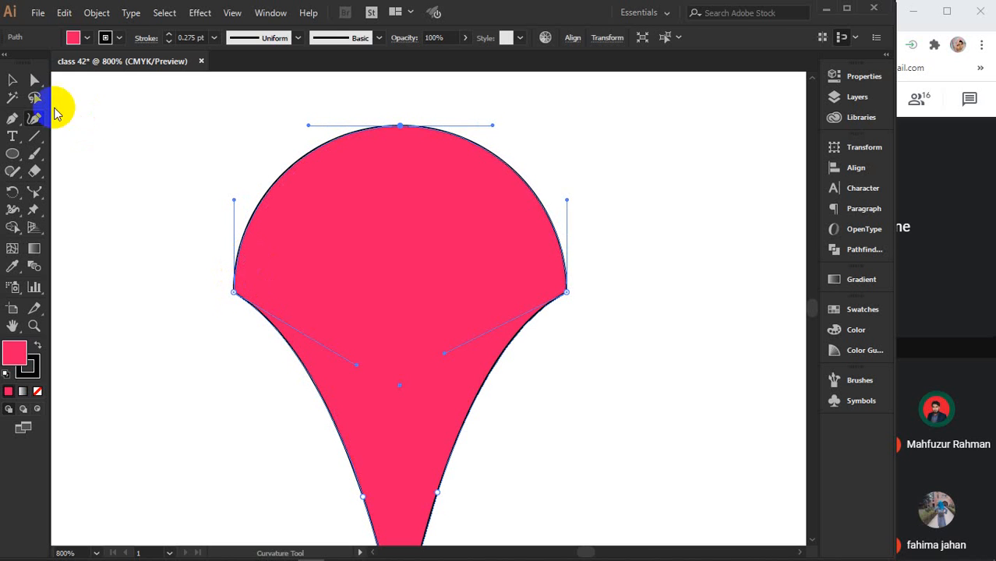
# - Try rounding all of the petal's corners at once to 0.17 in, including the bottom tip, then undo it
pyautogui.click(34, 80)
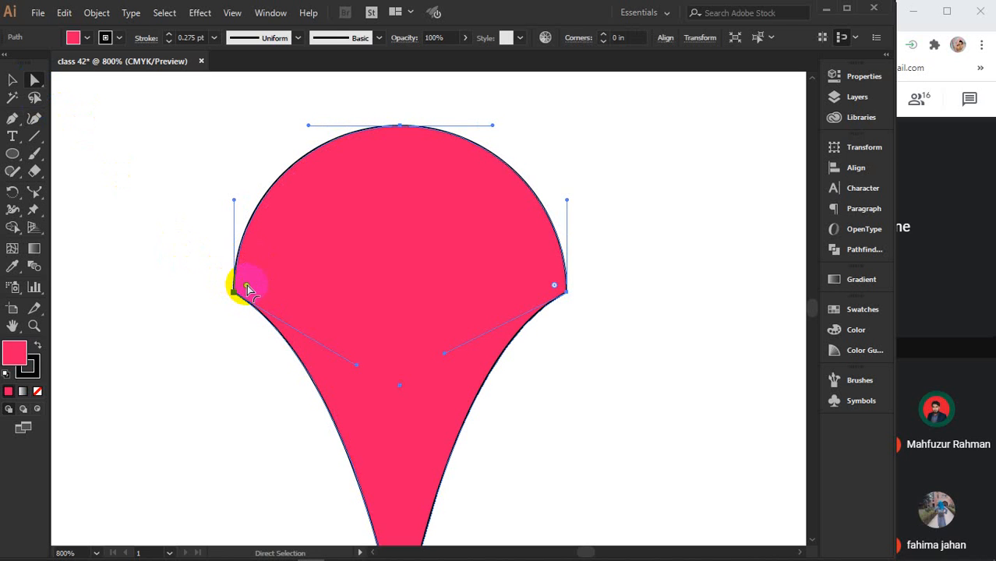
pyautogui.moveTo(247, 288); pyautogui.dragTo(309, 269)
pyautogui.press('v')
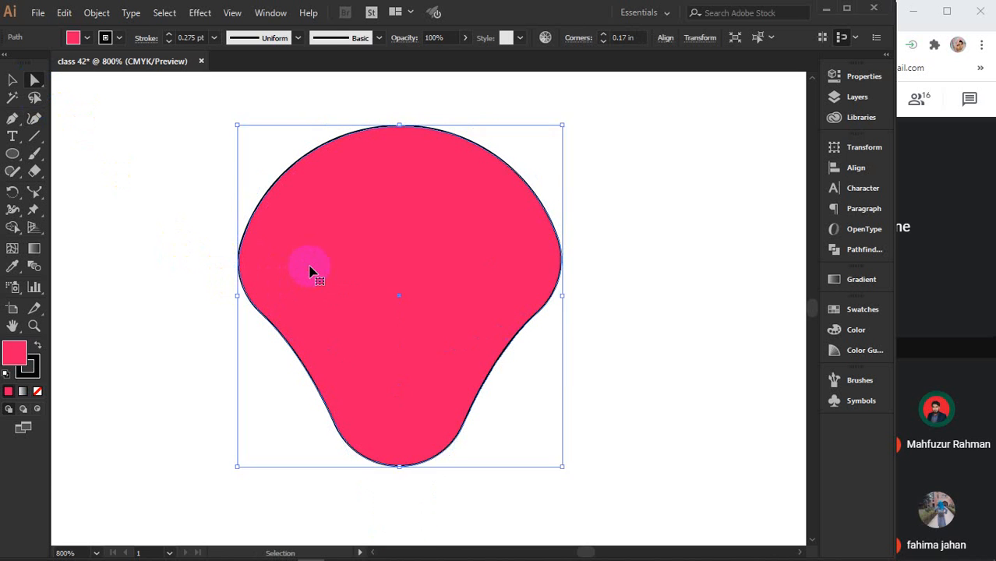
pyautogui.press('a')
pyautogui.hotkey('ctrl', 'z')
# - Round only the petal's two side corners together, keeping the bottom tip sharp, and move the petal up near the artboard's top edge
pyautogui.hotkey('ctrl', '-')
pyautogui.hotkey('ctrl', '-')
pyautogui.click(271, 271)
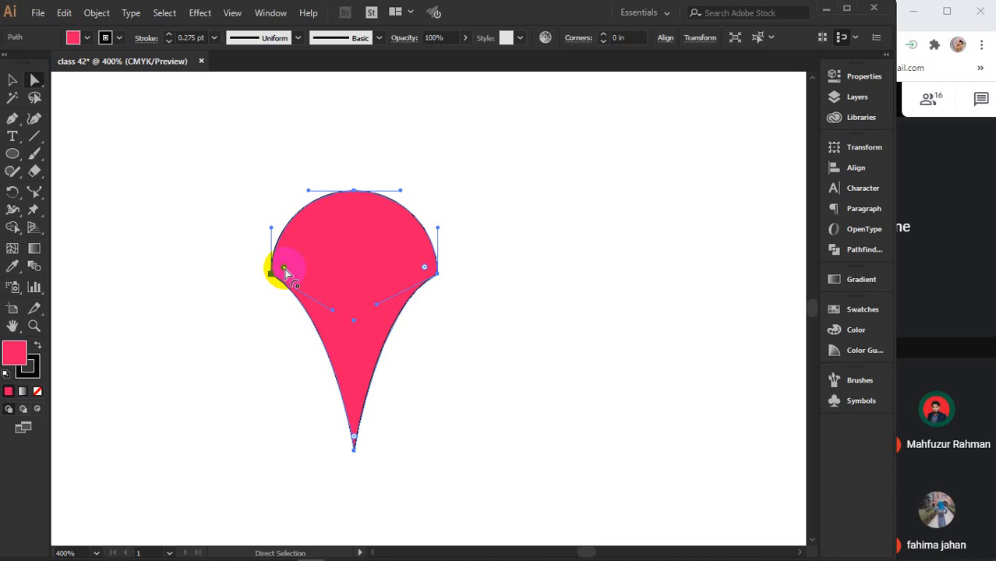
pyautogui.keyDown('shift'); pyautogui.click(424, 266); pyautogui.keyUp('shift')
pyautogui.moveTo(424, 266); pyautogui.dragTo(367, 267)
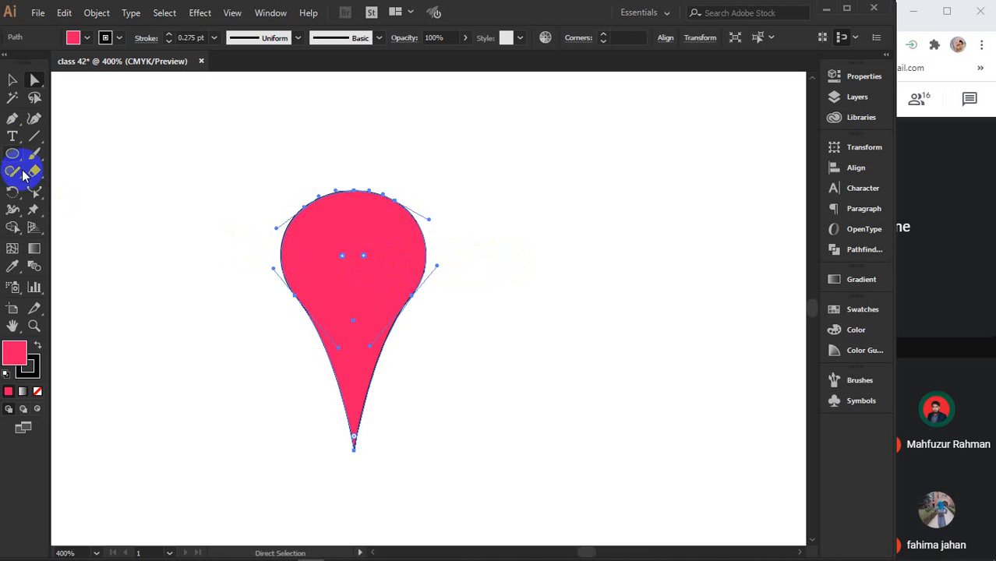
pyautogui.click(12, 80)
pyautogui.click(575, 199)
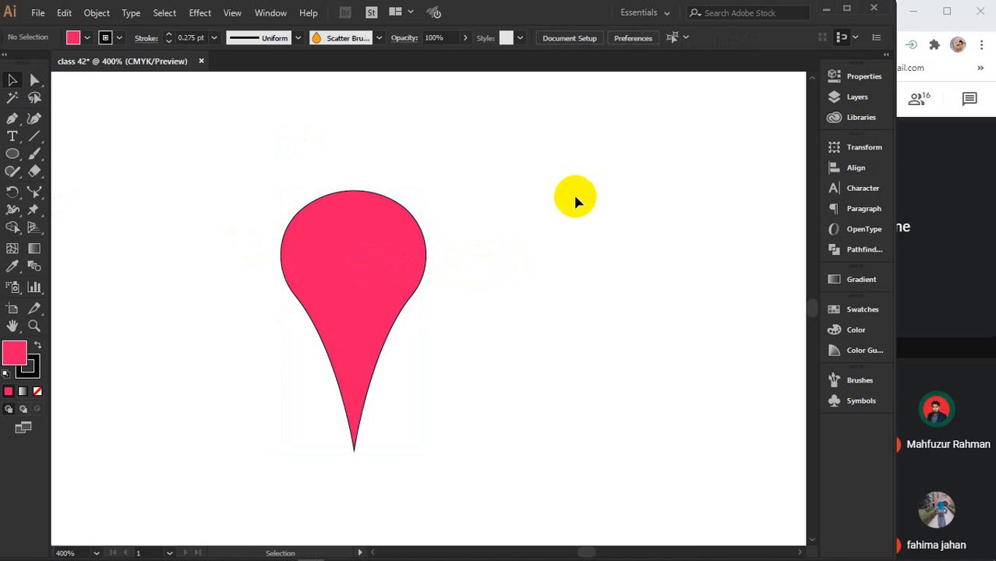
pyautogui.scroll(-3, 500, 296)
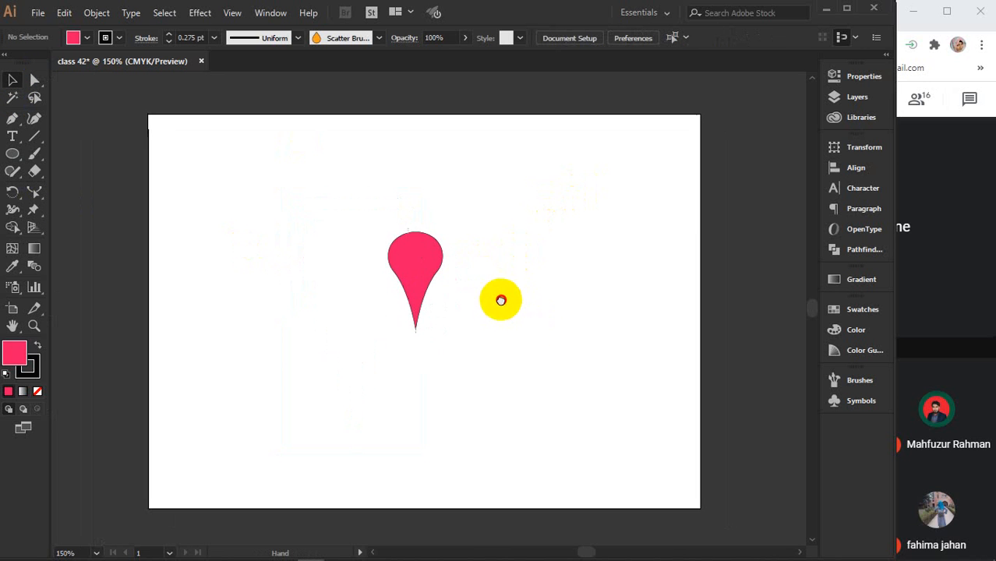
pyautogui.moveTo(415, 268); pyautogui.dragTo(413, 184)
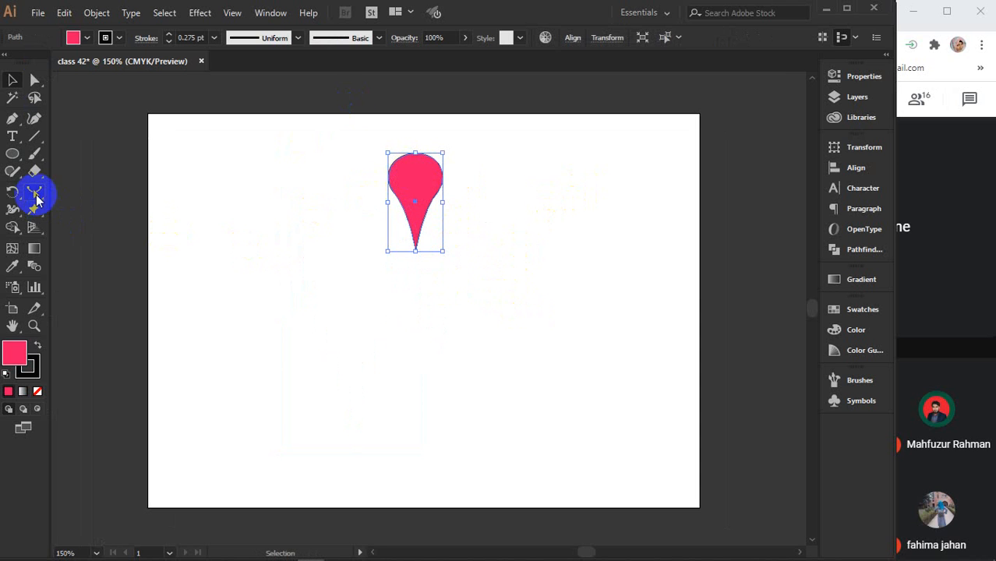
# - Preview rotating the petal 72° about a point a little below its tip
pyautogui.click(9, 193)
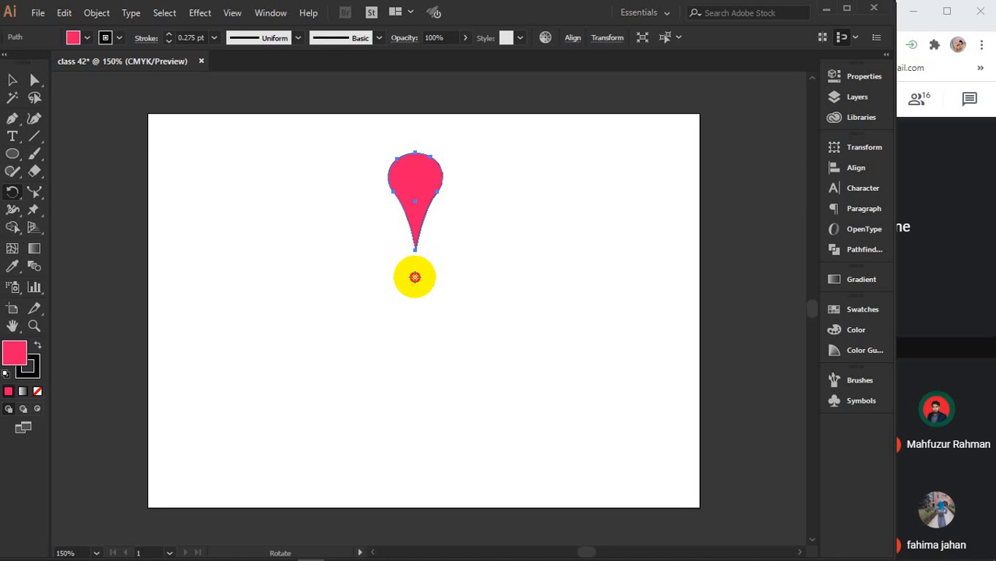
pyautogui.keyDown('alt'); pyautogui.click(415, 282); pyautogui.keyUp('alt')
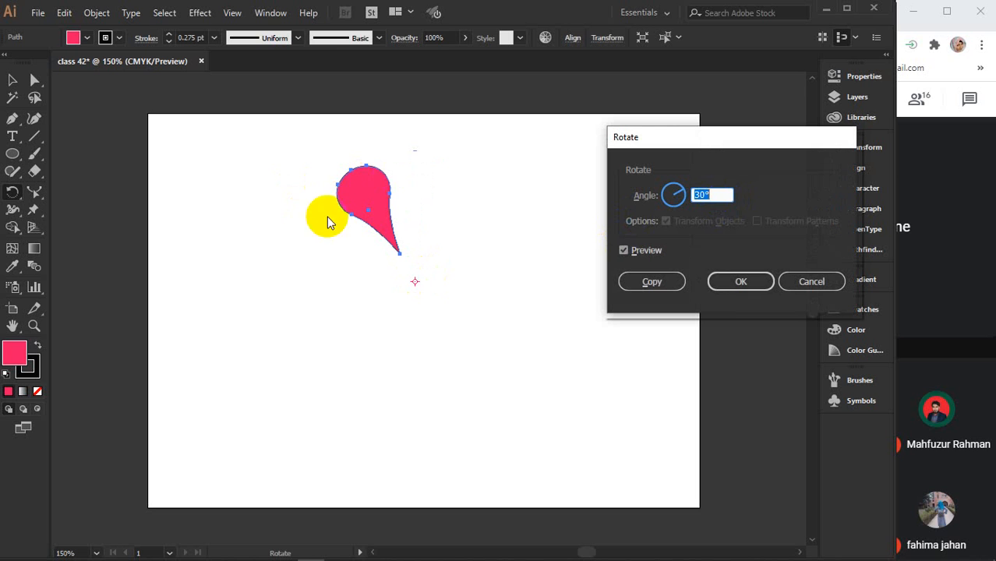
pyautogui.click(719, 194)
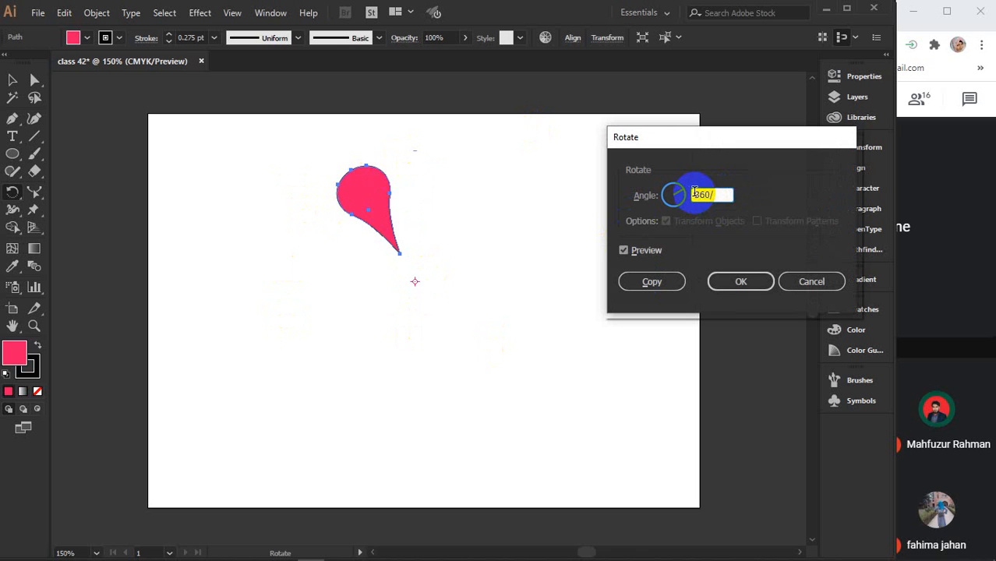
pyautogui.click(638, 254)
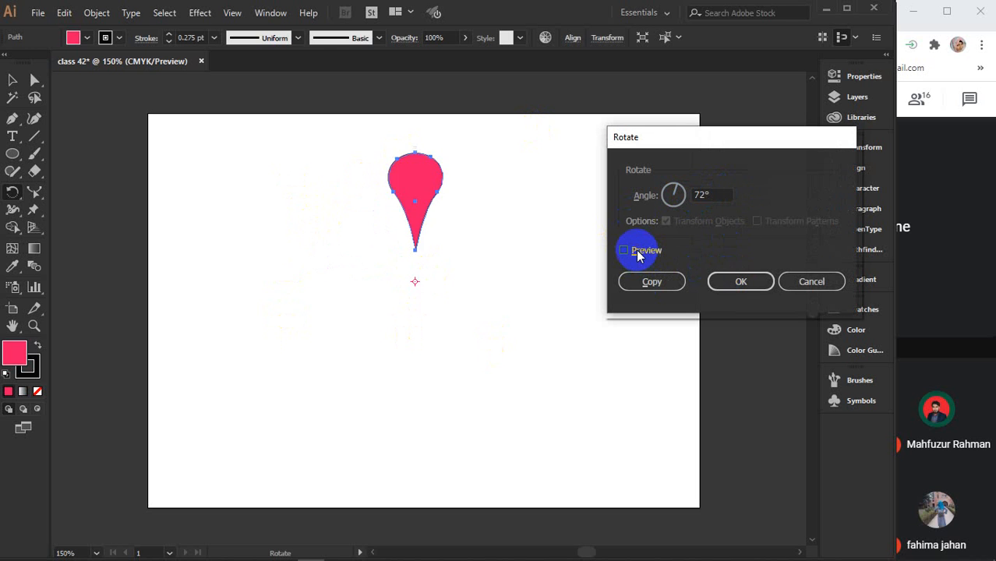
pyautogui.click(637, 255)
pyautogui.click(637, 254)
pyautogui.click(637, 254)
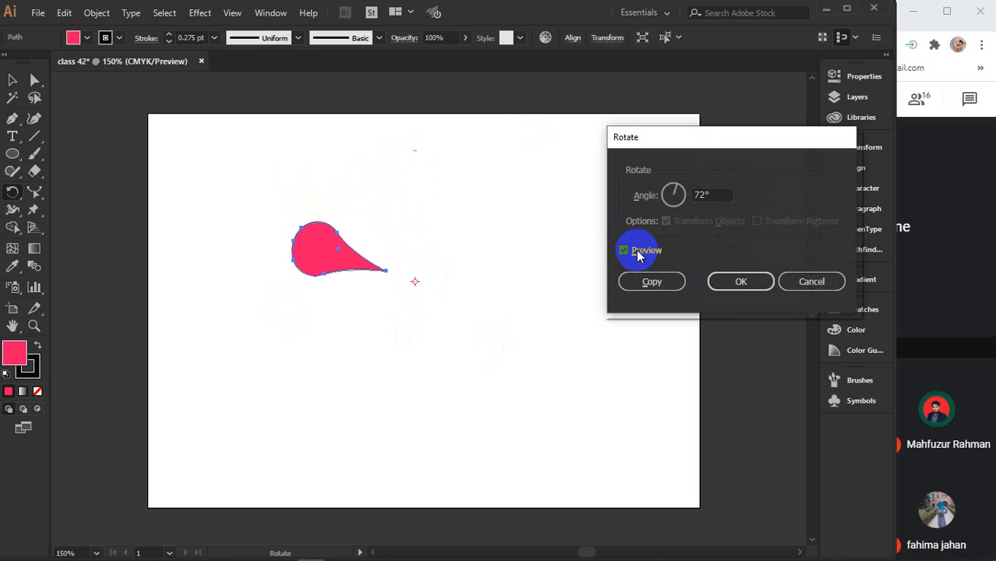
# - Copy the petal with a 360/8 (45°) rotation about the point below its tip, repeating until eight petals form a ring
pyautogui.moveTo(719, 195); pyautogui.dragTo(689, 205)
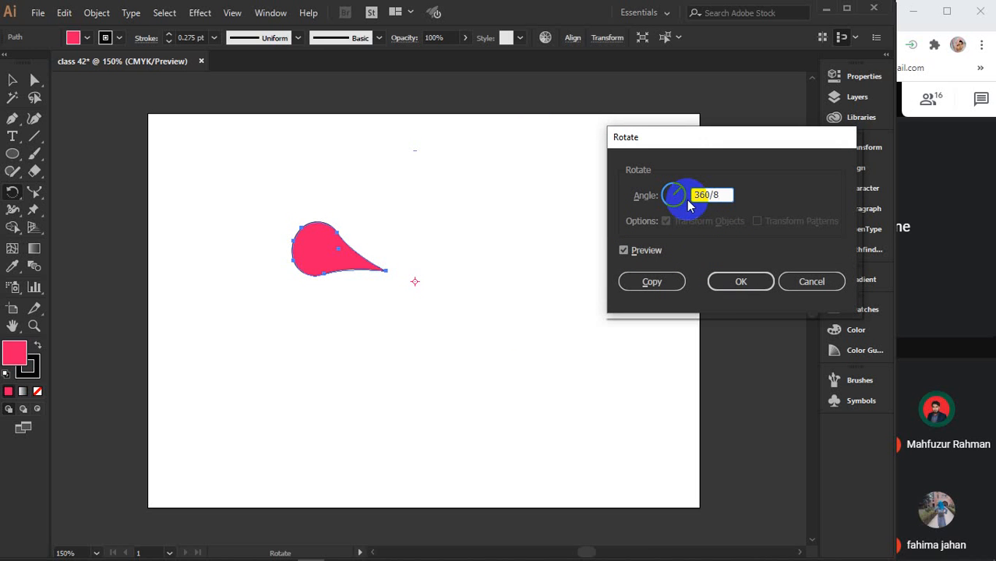
pyautogui.click(649, 250)
pyautogui.click(649, 250)
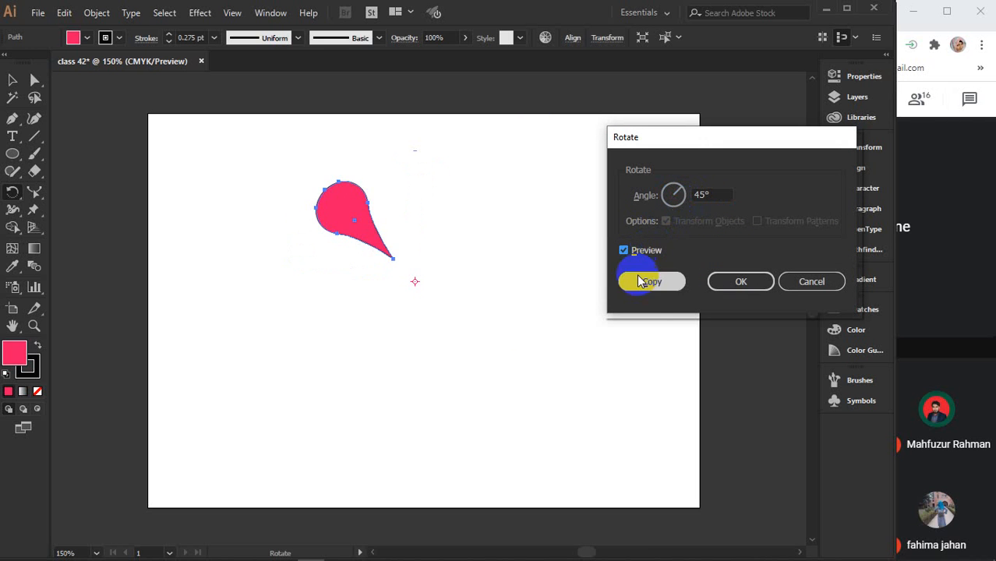
pyautogui.click(639, 282)
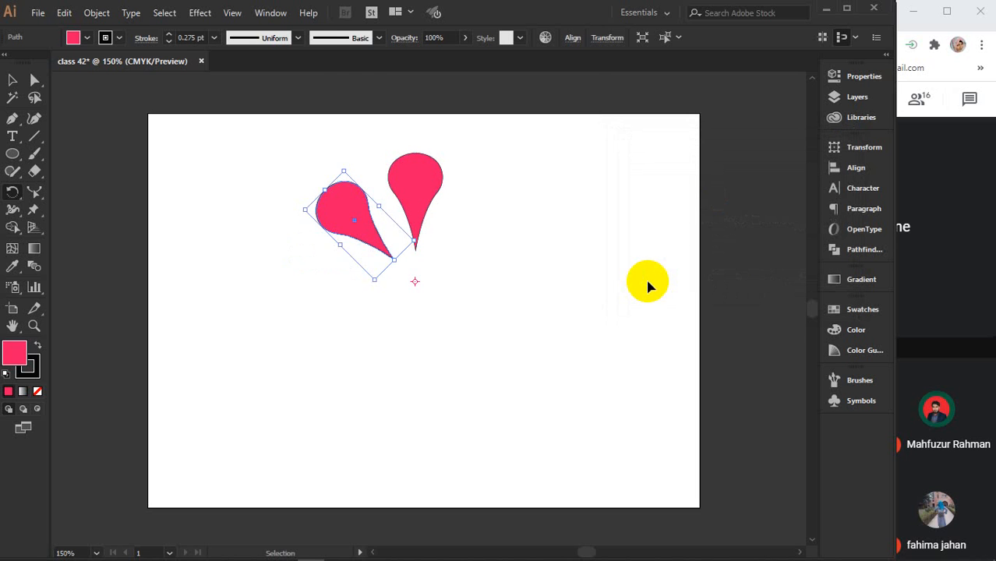
pyautogui.hotkey('ctrl', 'd')
pyautogui.hotkey('ctrl', 'd')
pyautogui.hotkey('ctrl', 'd')
pyautogui.hotkey('ctrl', 'd')
pyautogui.hotkey('ctrl', 'd')
pyautogui.hotkey('ctrl', 'd')
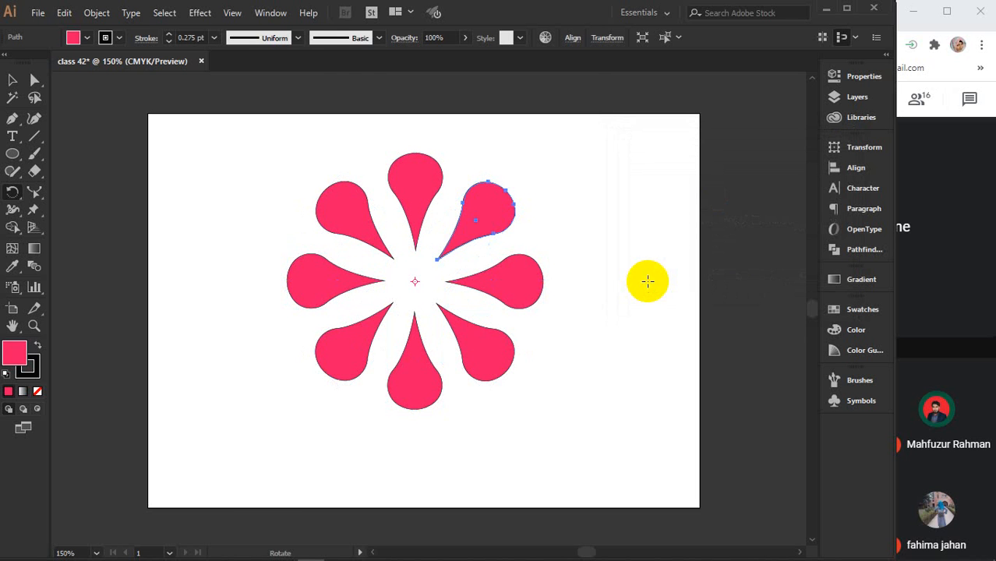
# - Undo all the 45° rotated copies back to the single petal
pyautogui.click(15, 84)
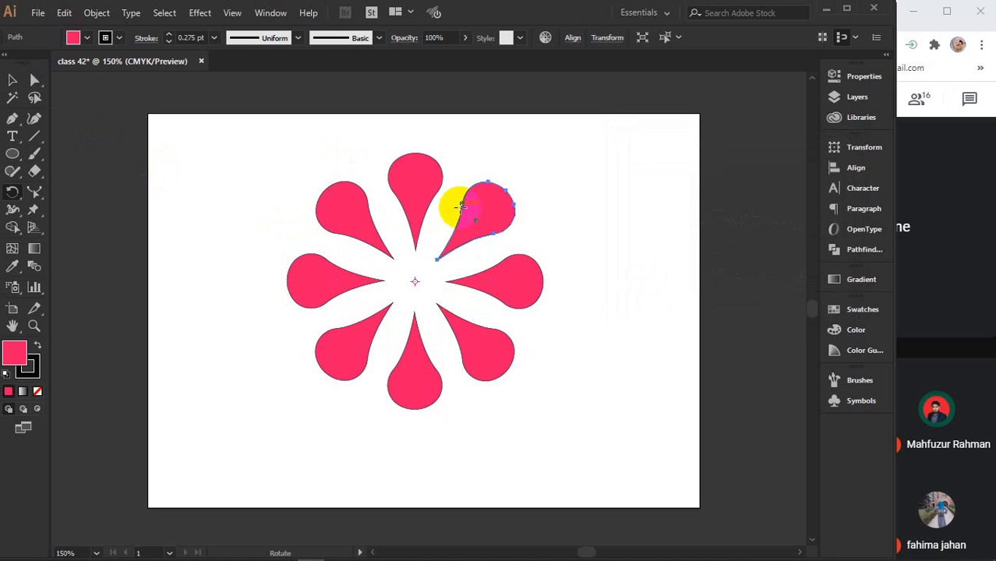
pyautogui.hotkey('ctrl', 'z')
pyautogui.hotkey('ctrl', 'z')
pyautogui.hotkey('ctrl', 'z')
pyautogui.hotkey('ctrl', 'z')
pyautogui.hotkey('ctrl', 'z')
pyautogui.hotkey('ctrl', 'z')
pyautogui.hotkey('ctrl', 'z')
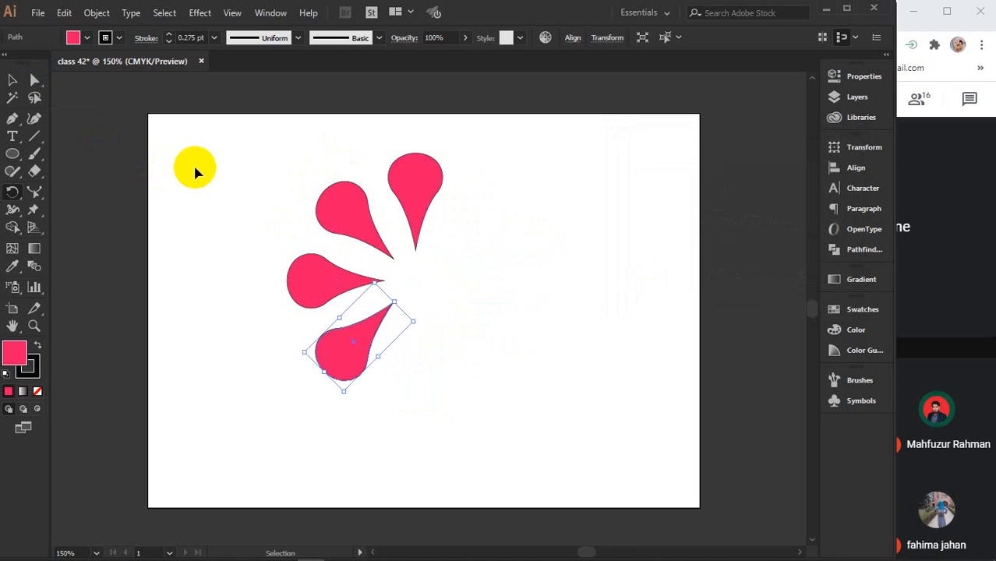
# - Create a copy of the petal rotated 360/10 (36°) about a point a little below its tip
pyautogui.press('r')
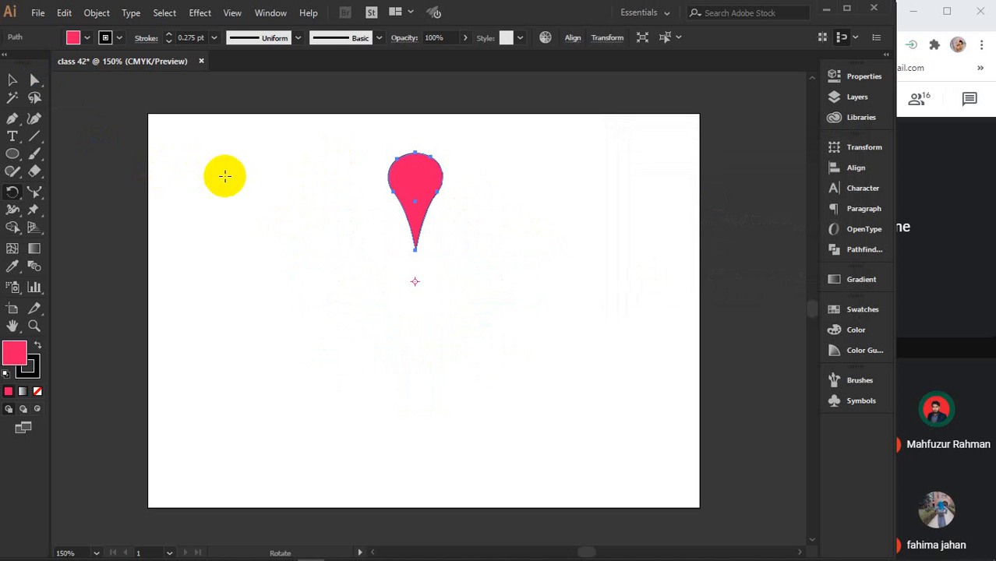
pyautogui.keyDown('alt'); pyautogui.click(415, 282); pyautogui.keyUp('alt')
pyautogui.click(713, 194)
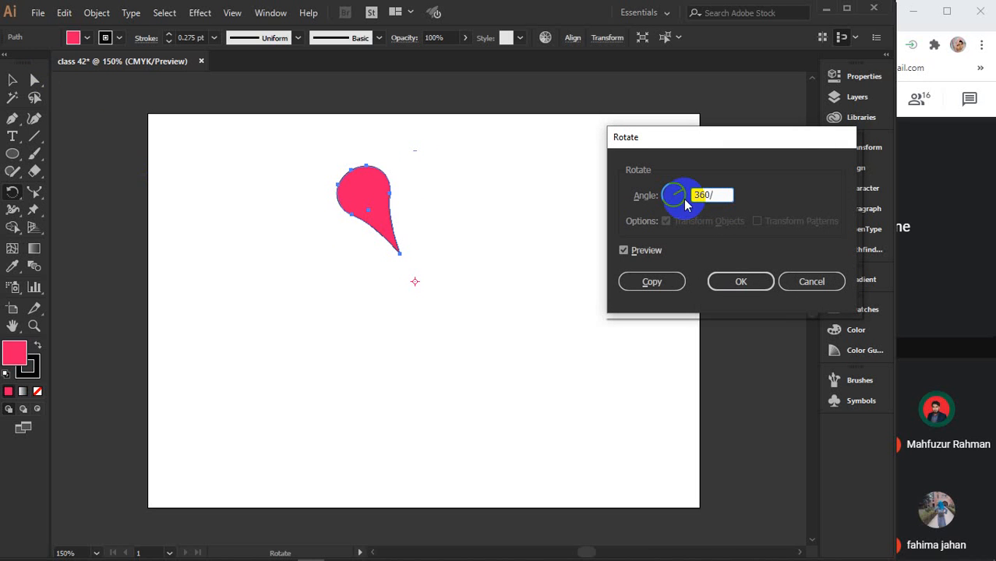
pyautogui.write('360/10')
pyautogui.click(646, 250)
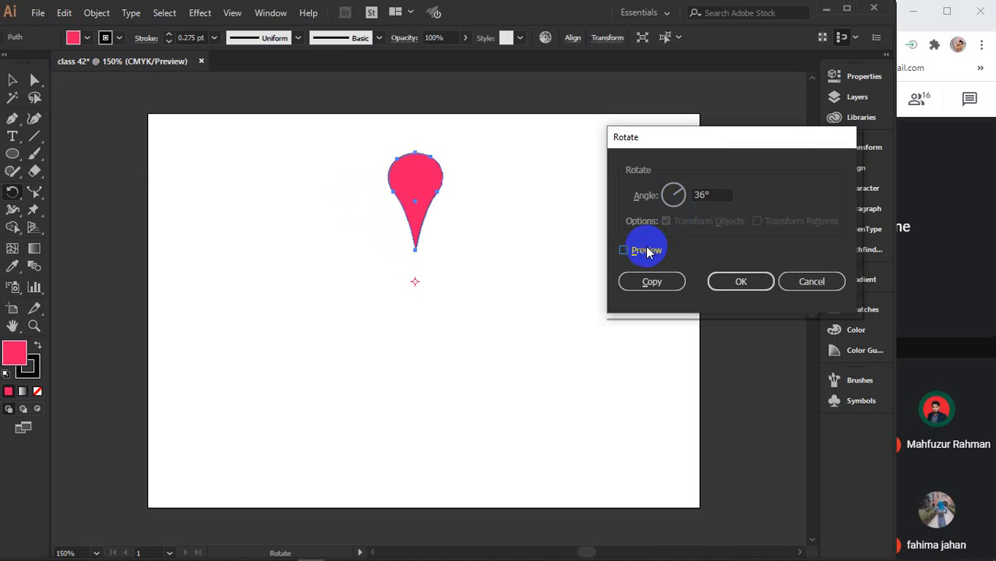
pyautogui.click(646, 250)
pyautogui.click(650, 284)
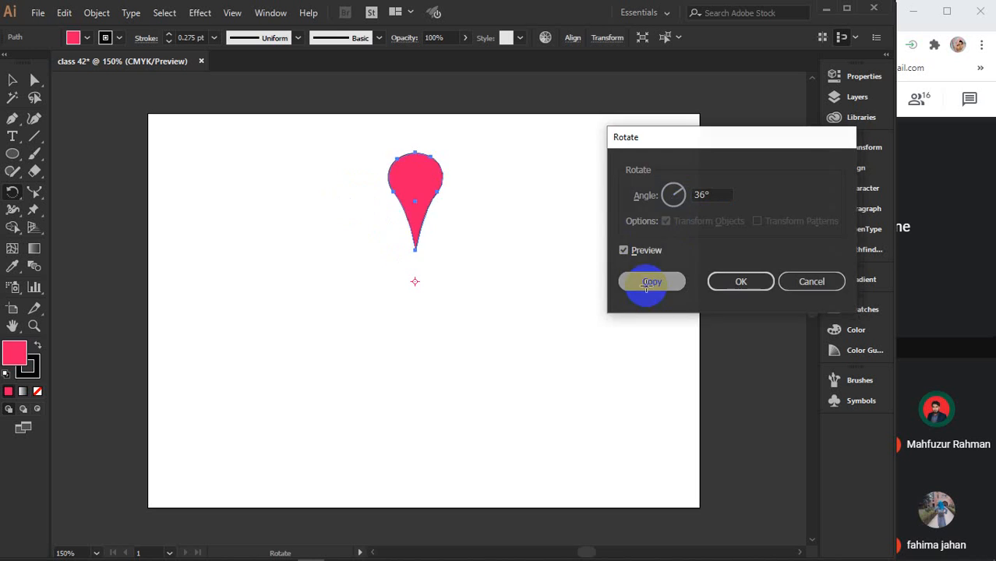
# - Repeat the 36° rotated copy eight more times to complete a ring of ten petals, then deselect
pyautogui.hotkey('ctrl', 'd')
pyautogui.hotkey('ctrl', 'd')
pyautogui.hotkey('ctrl', 'd')
pyautogui.hotkey('ctrl', 'd')
pyautogui.hotkey('ctrl', 'd')
pyautogui.hotkey('ctrl', 'd')
pyautogui.hotkey('ctrl', 'd')
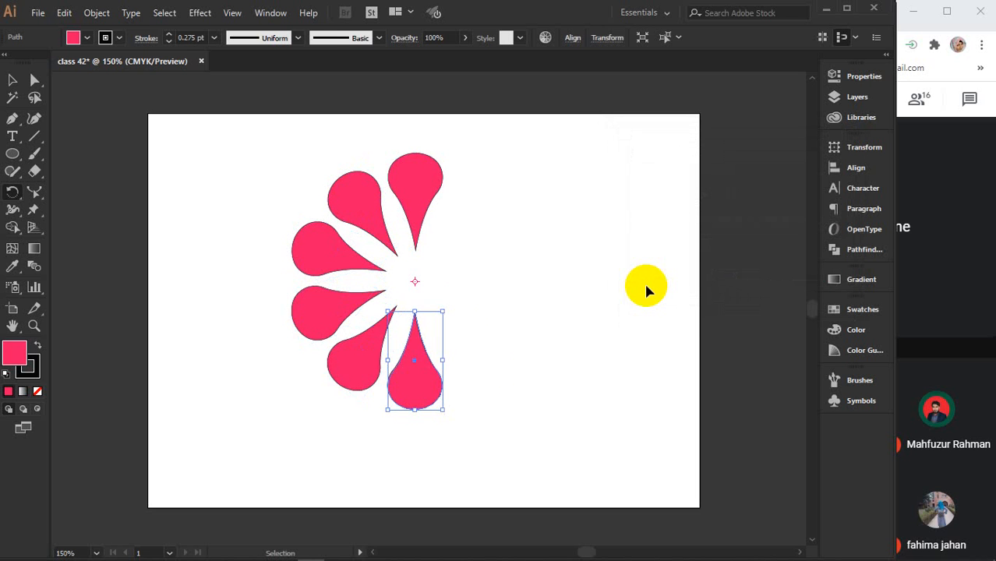
pyautogui.hotkey('ctrl', 'd')
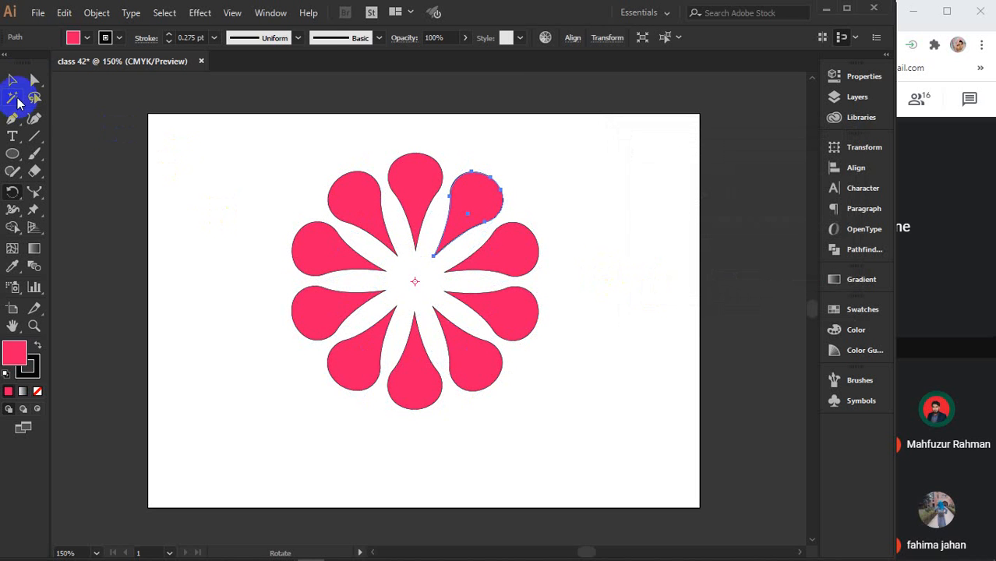
pyautogui.click(13, 79)
pyautogui.click(573, 178)
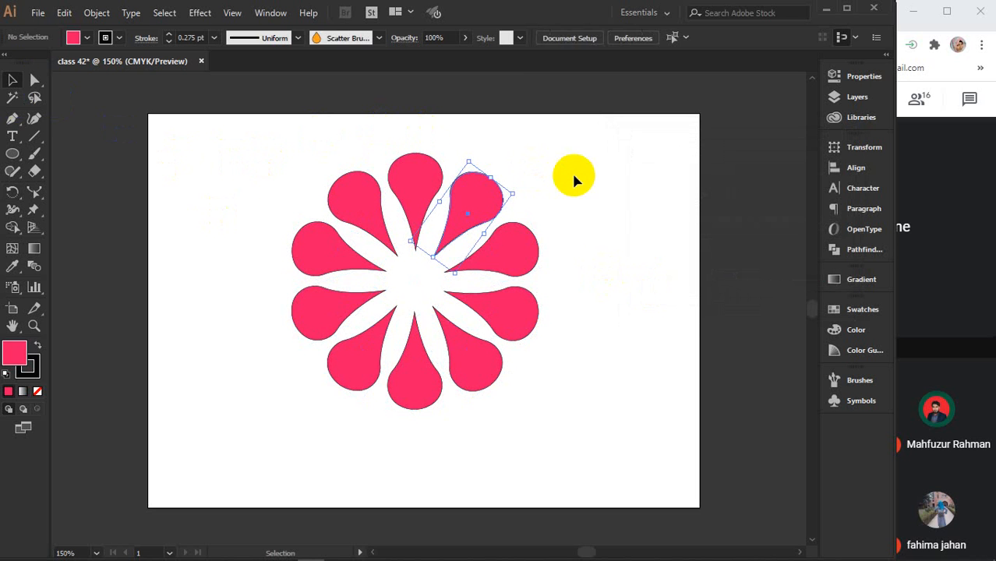
# - Change the fill of the petal just clockwise of the top one to blue #1b26ea
pyautogui.click(481, 207)
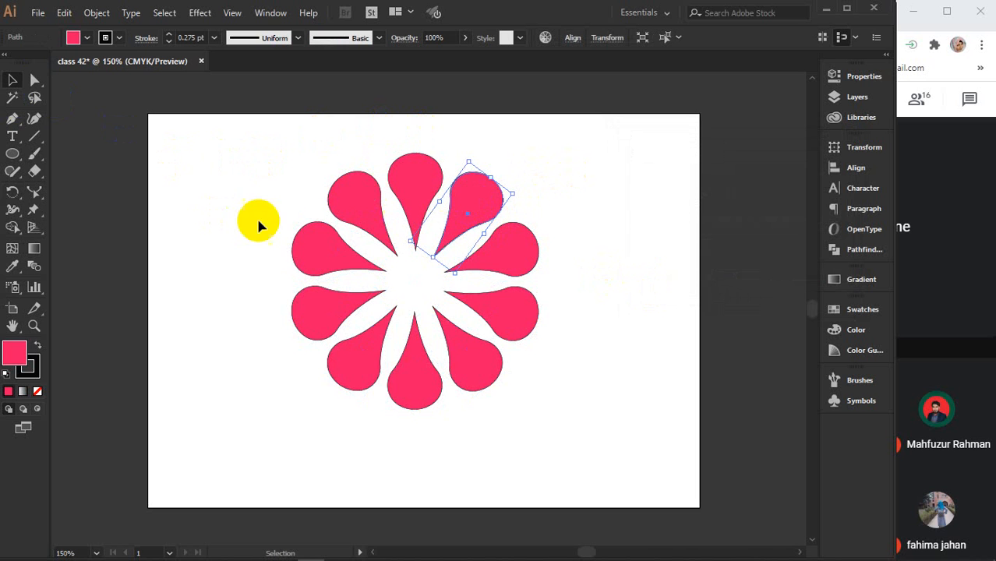
pyautogui.click(17, 356)
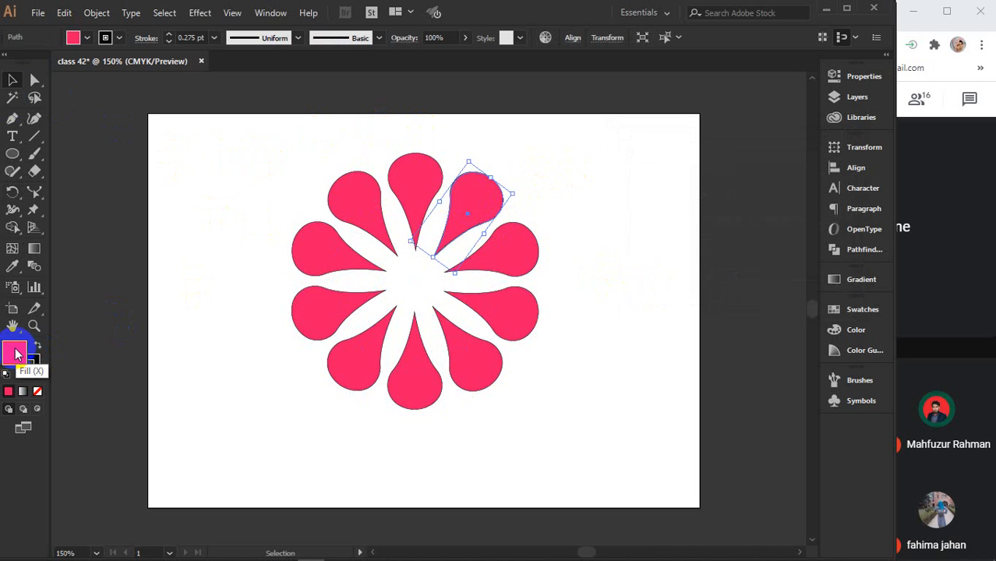
pyautogui.doubleClick(16, 354)
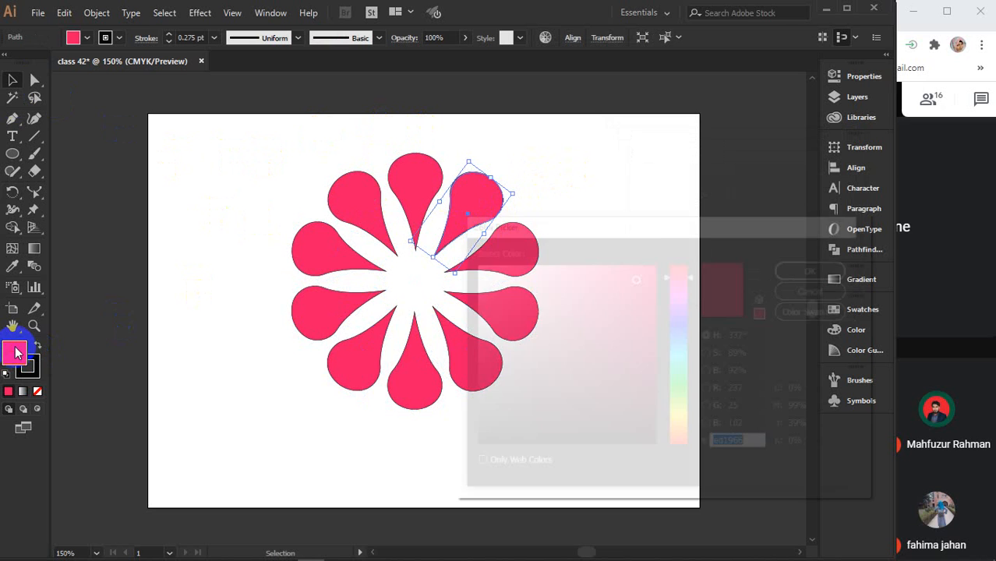
pyautogui.click(677, 275)
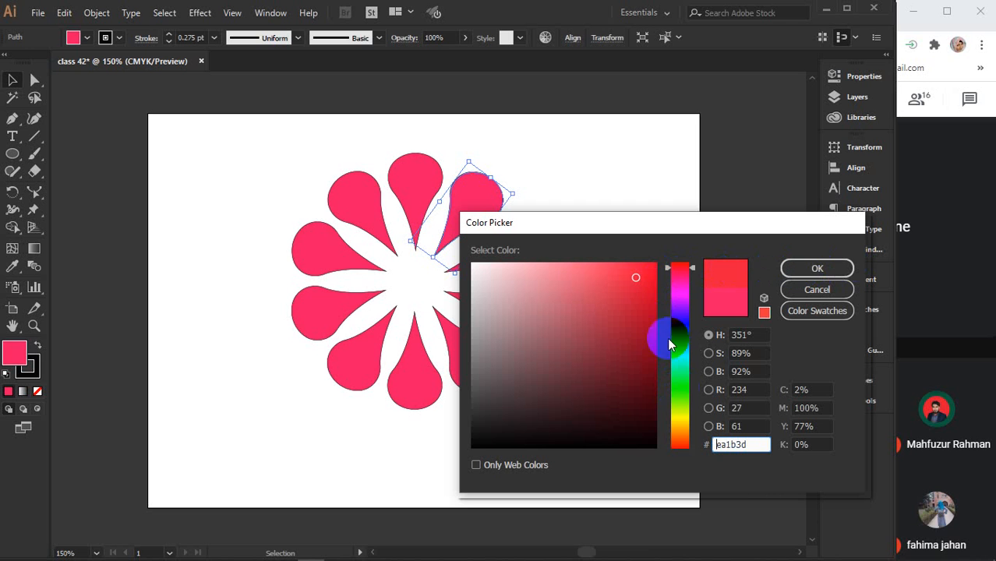
pyautogui.click(678, 294)
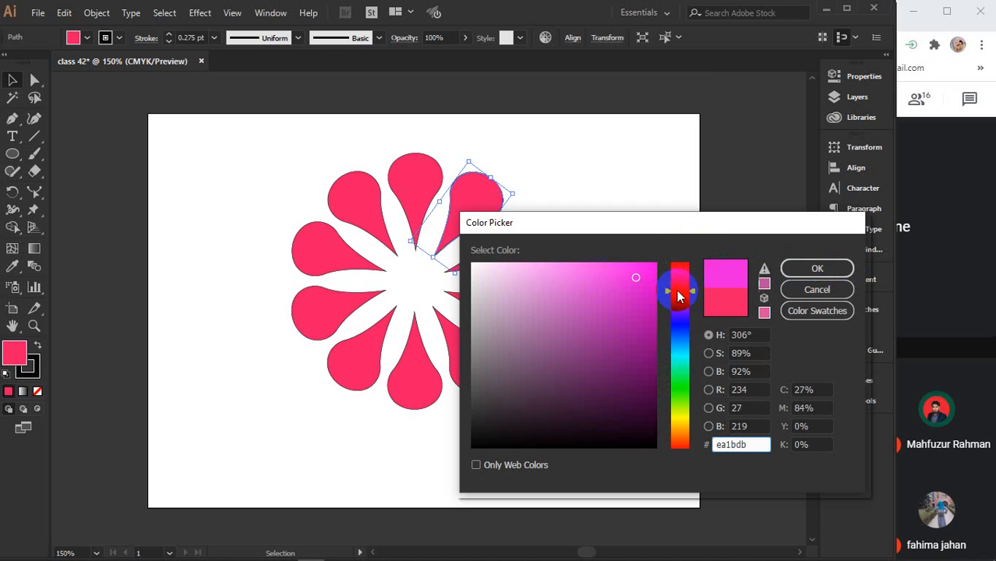
pyautogui.click(678, 326)
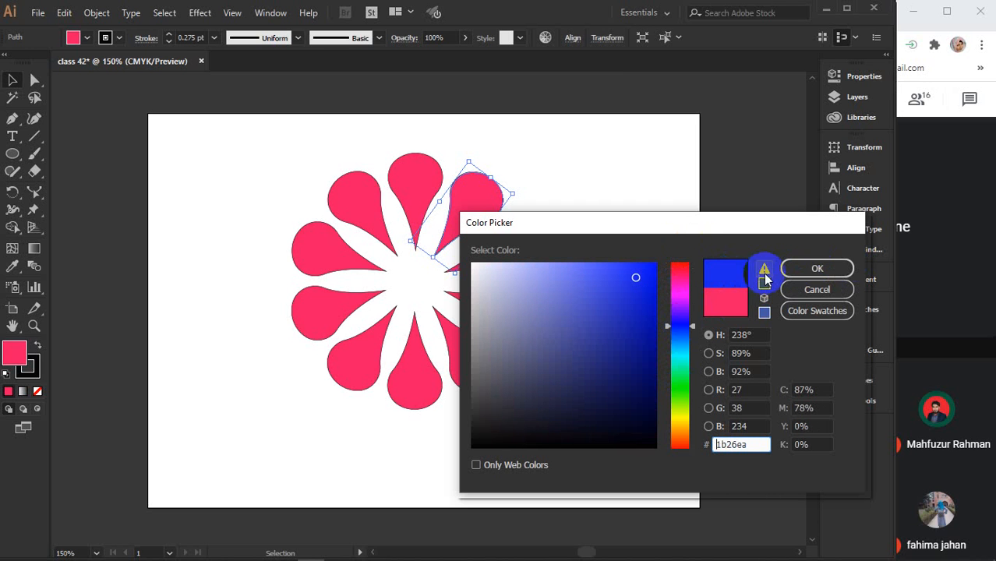
pyautogui.click(795, 268)
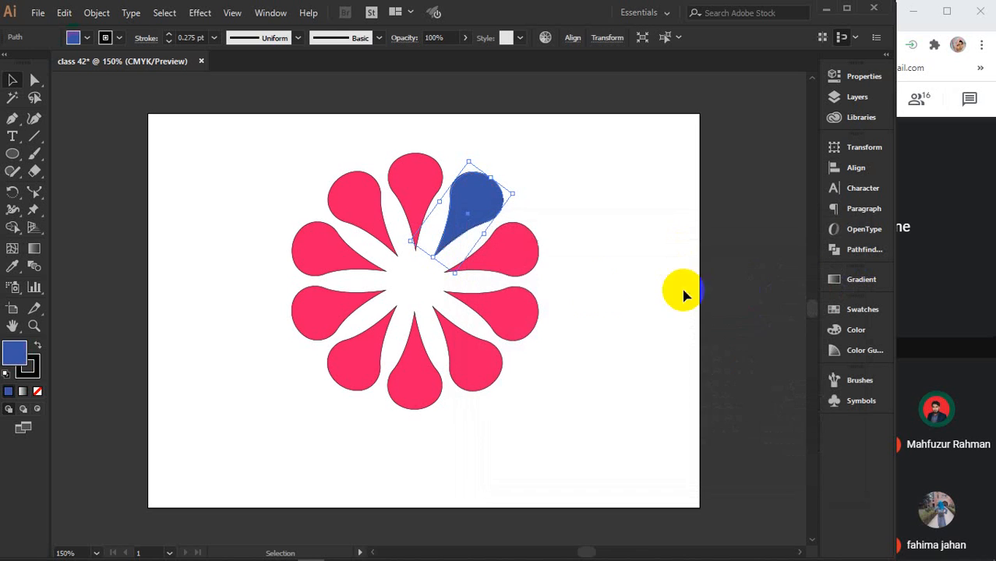
# - Fill the next three pink petals clockwise with yellow, light blue and red swatches
pyautogui.click(524, 265)
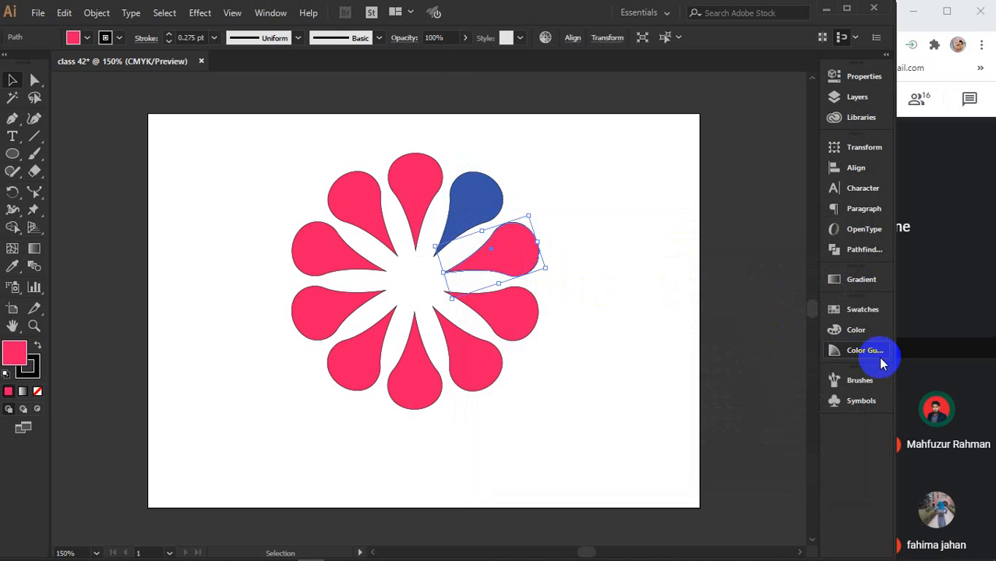
pyautogui.click(866, 310)
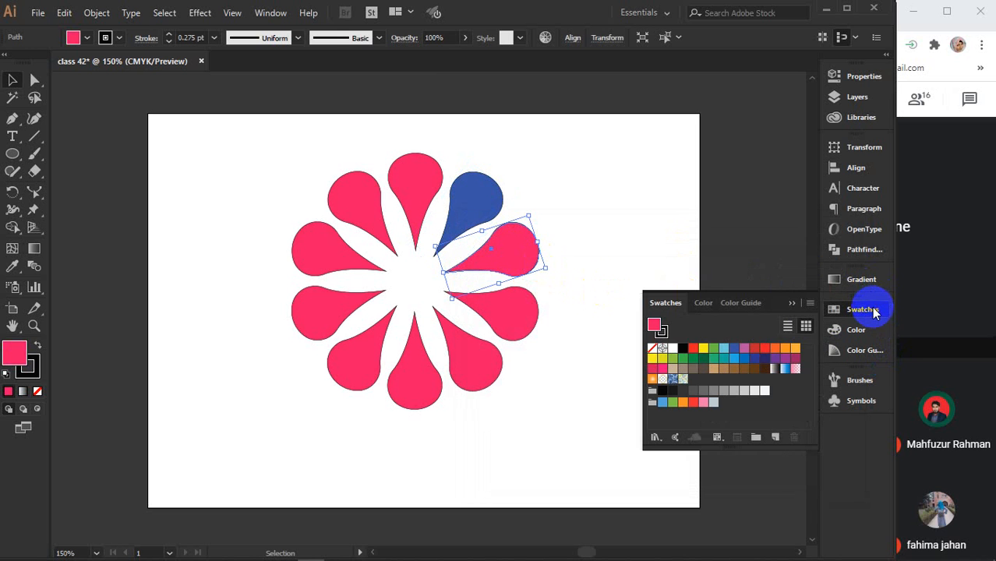
pyautogui.click(702, 347)
pyautogui.click(511, 338)
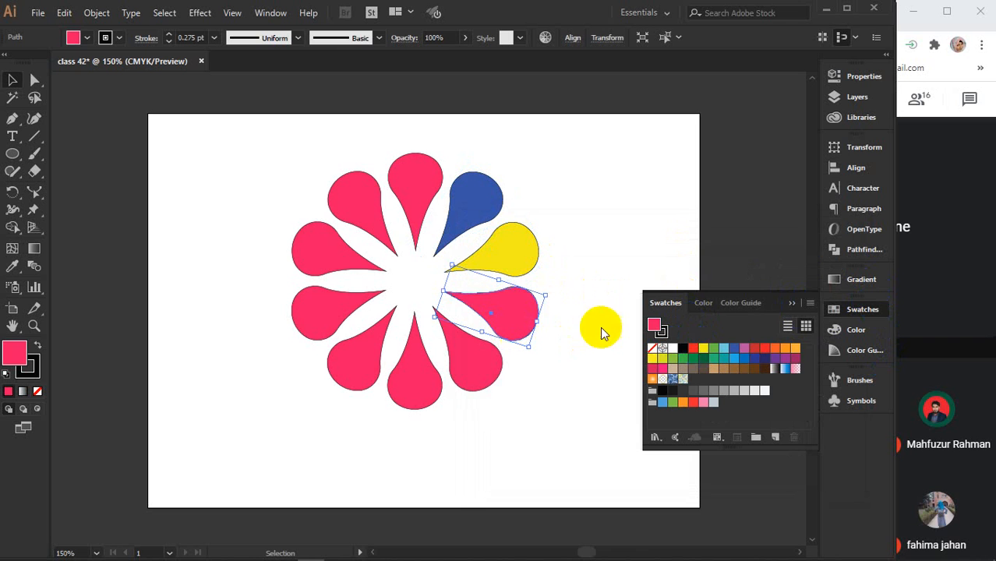
pyautogui.click(724, 347)
pyautogui.click(489, 379)
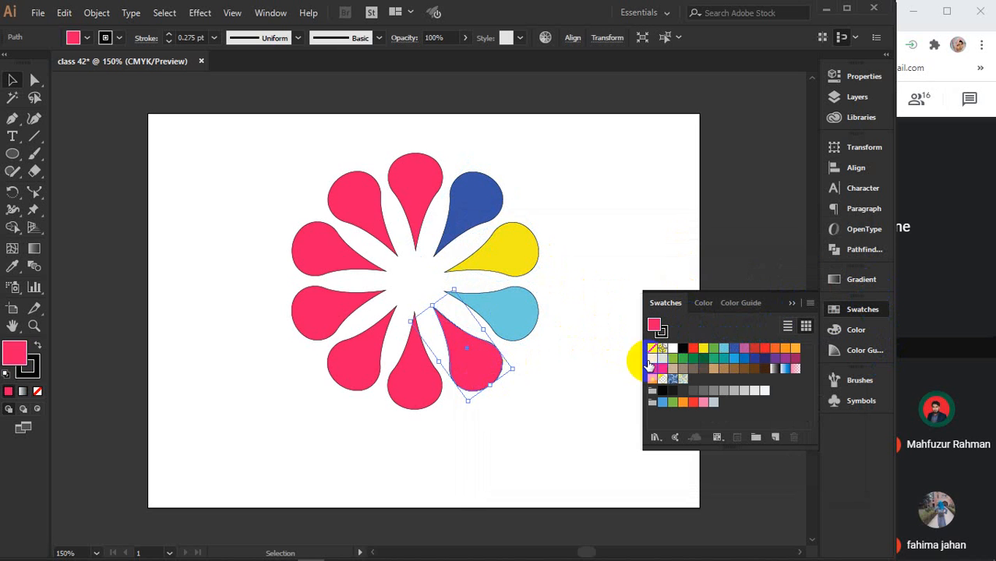
pyautogui.click(772, 348)
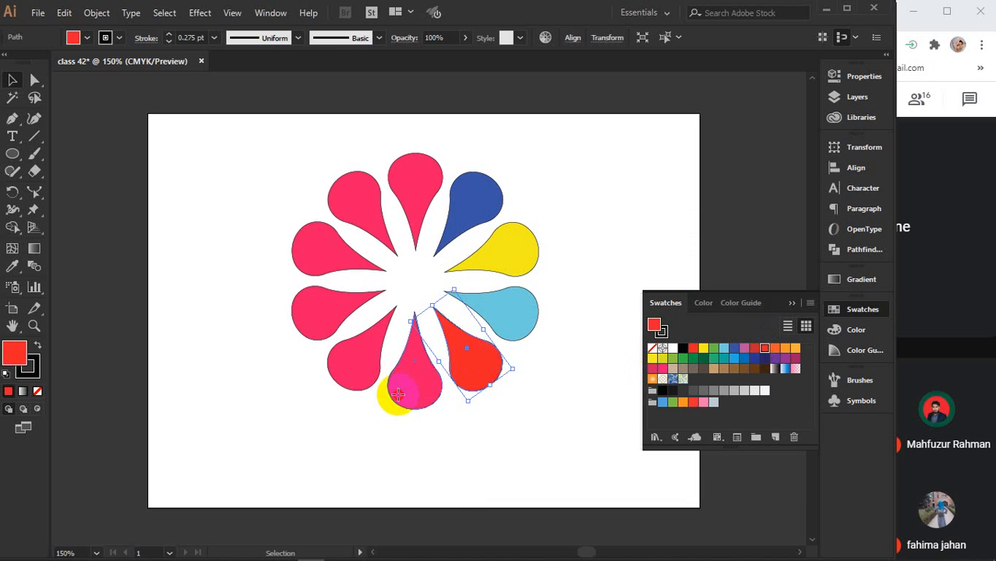
# - Fill the bottom petal dark blue and the next two petals clockwise dark green and light green from the swatches
pyautogui.click(413, 390)
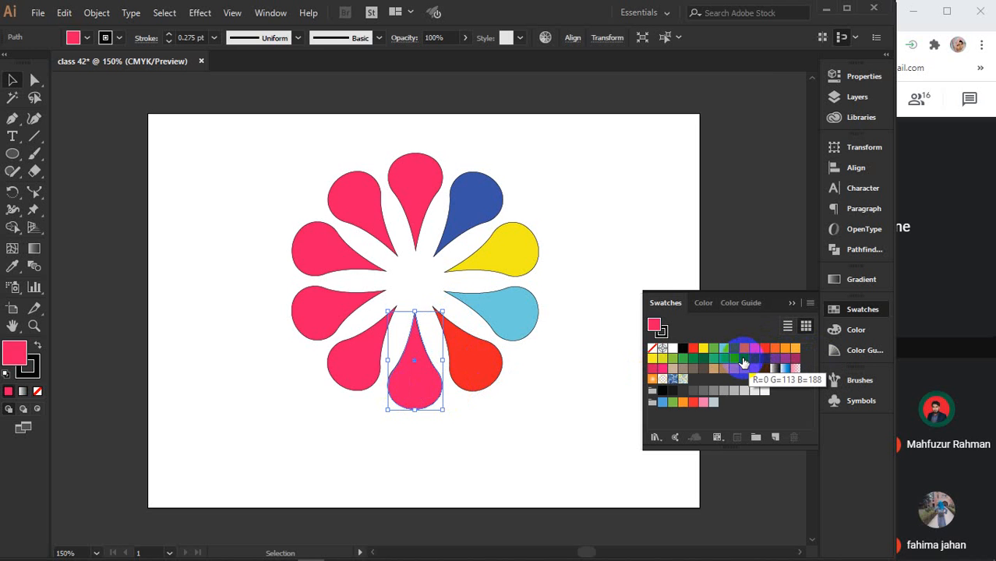
pyautogui.click(745, 360)
pyautogui.click(347, 360)
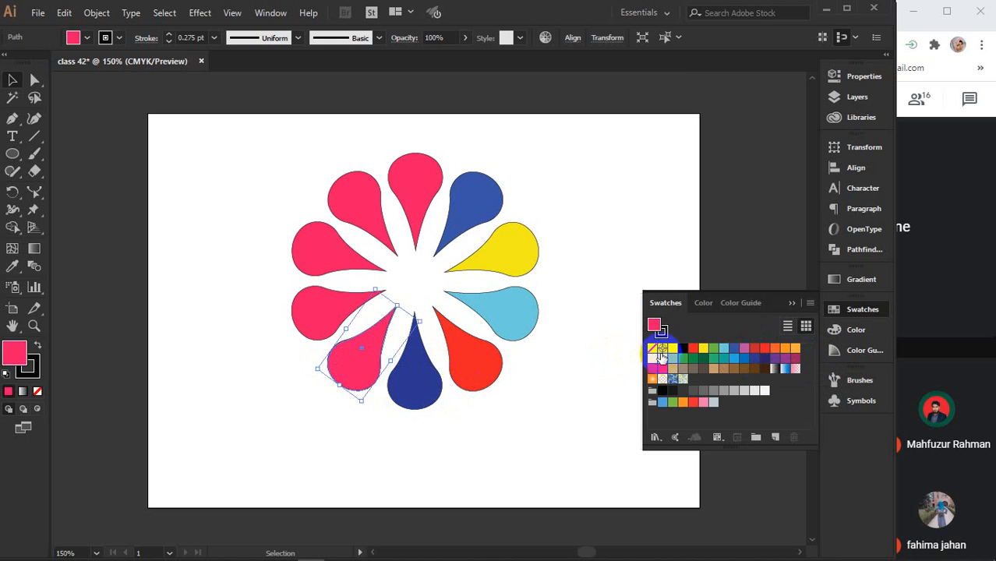
pyautogui.click(693, 358)
pyautogui.click(331, 312)
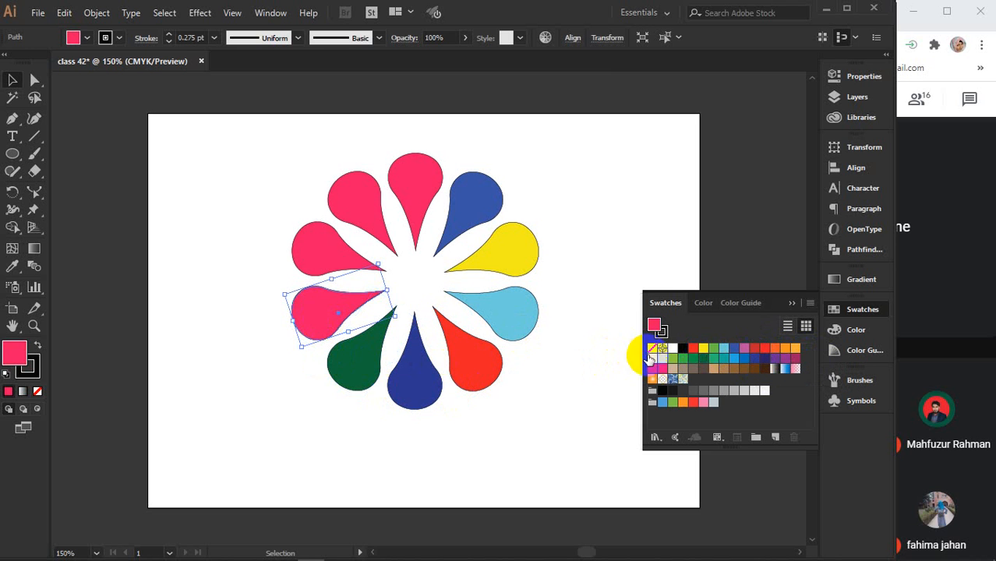
pyautogui.click(670, 358)
# - Fill the three remaining pink petals yellow, orange and red from the swatches, going clockwise and ending with the top petal
pyautogui.click(341, 261)
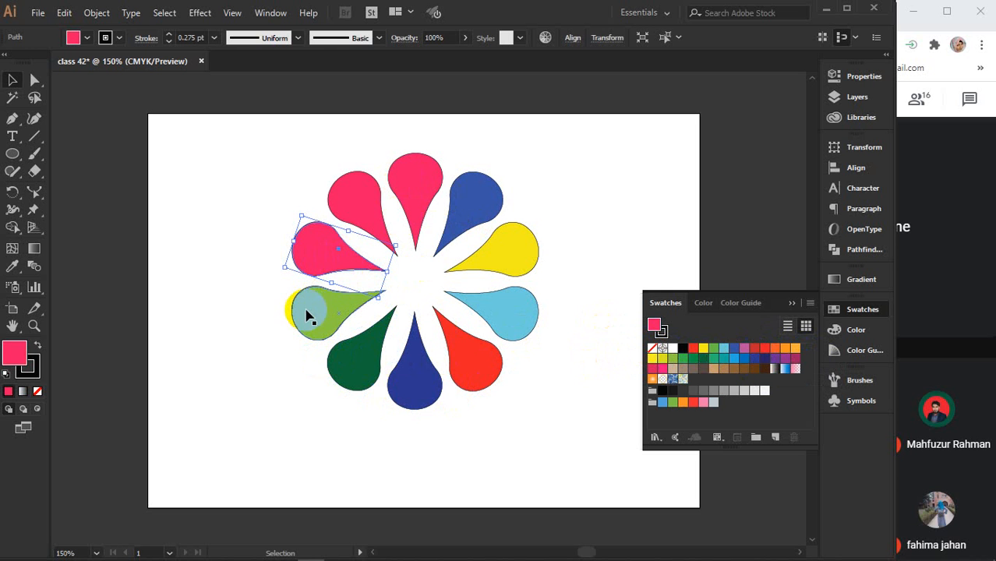
pyautogui.click(310, 310)
pyautogui.click(335, 353)
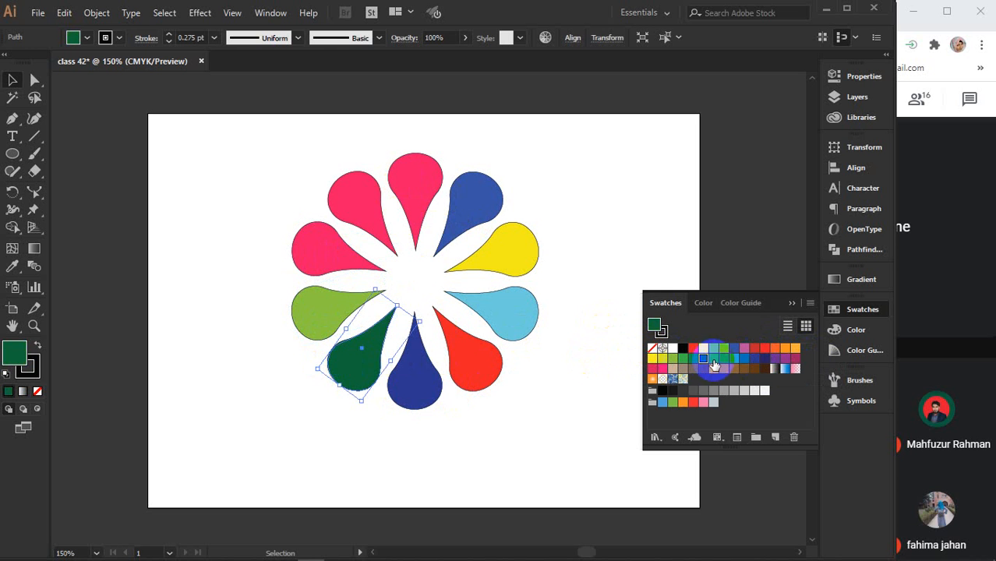
pyautogui.click(342, 316)
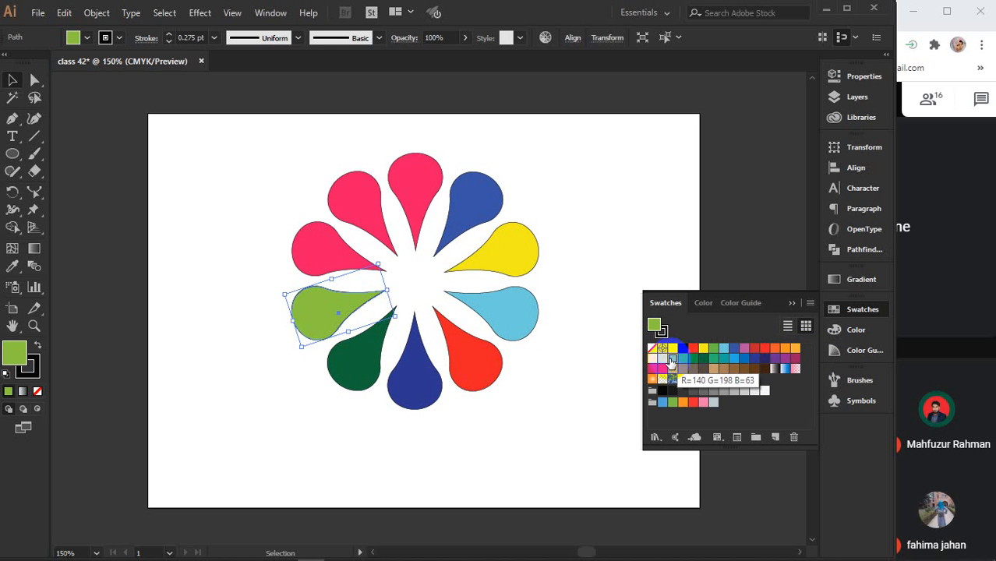
pyautogui.click(316, 248)
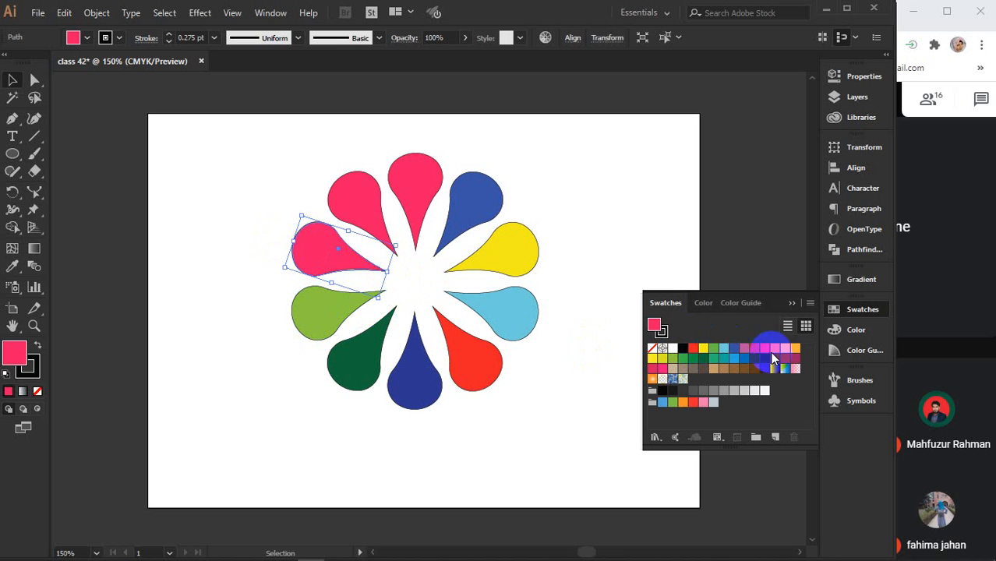
pyautogui.click(653, 358)
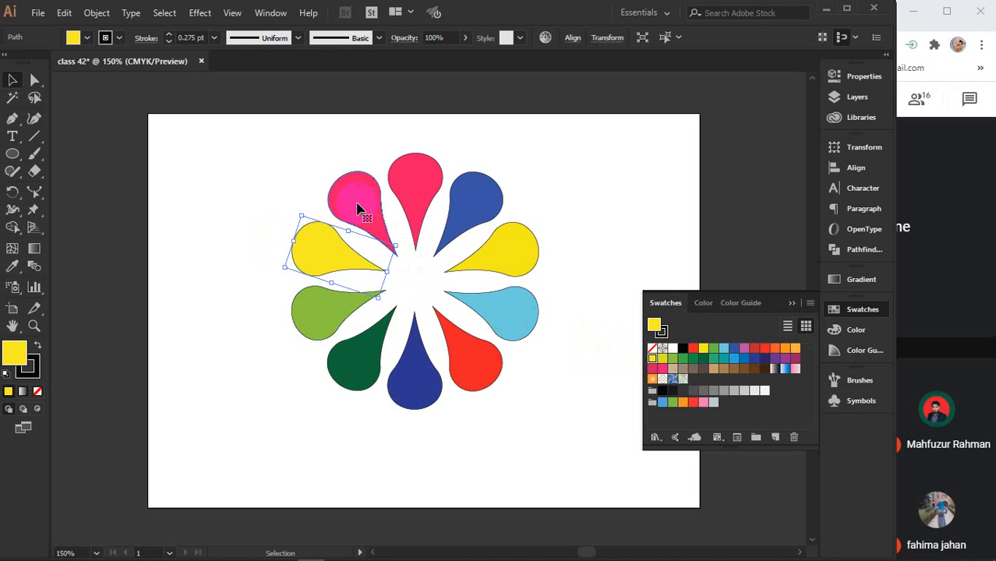
pyautogui.click(355, 211)
pyautogui.click(786, 350)
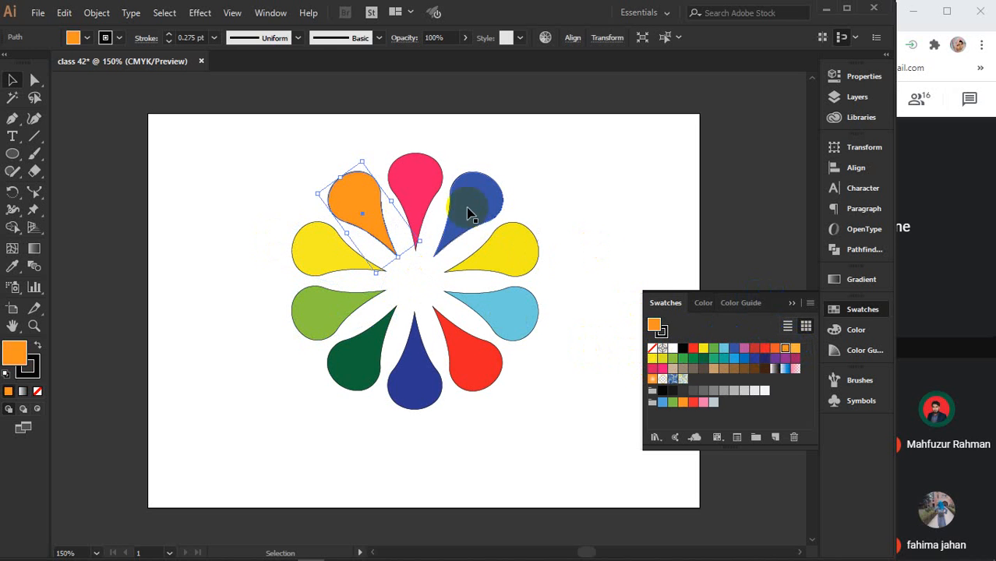
pyautogui.click(430, 189)
pyautogui.click(767, 352)
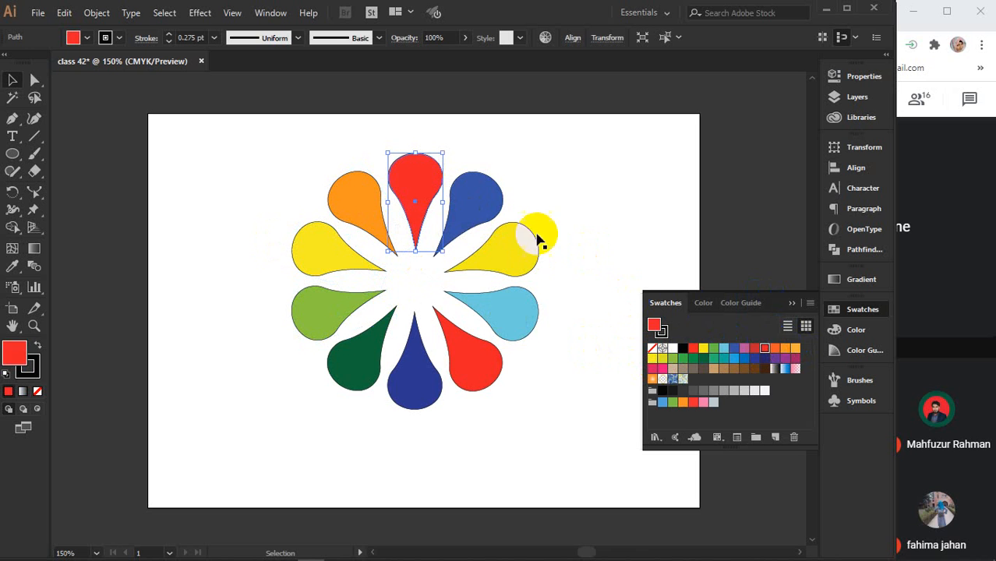
# - Recolour the three petals clockwise from the red top petal with orchid, maroon and purple swatches
pyautogui.click(478, 200)
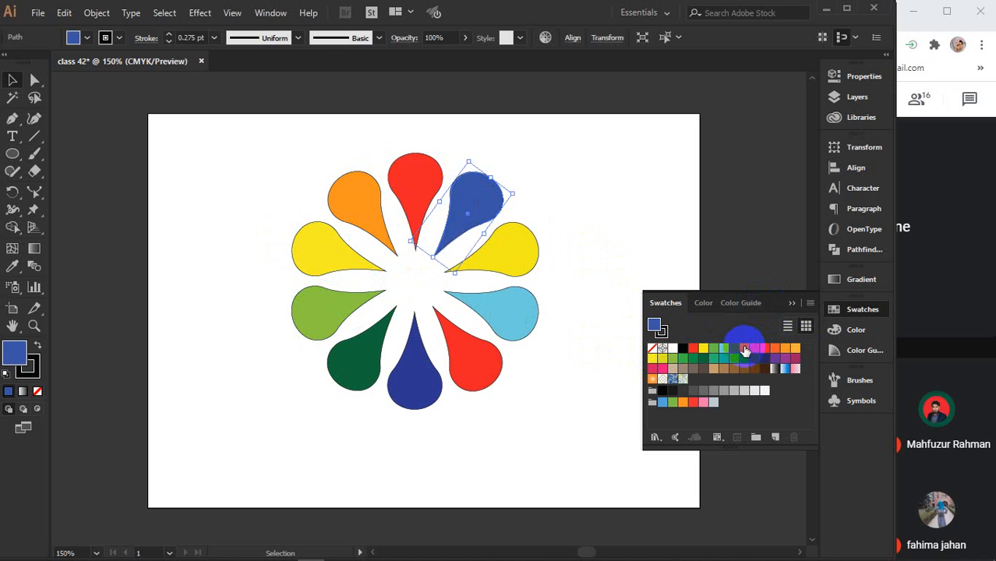
pyautogui.click(745, 351)
pyautogui.click(526, 258)
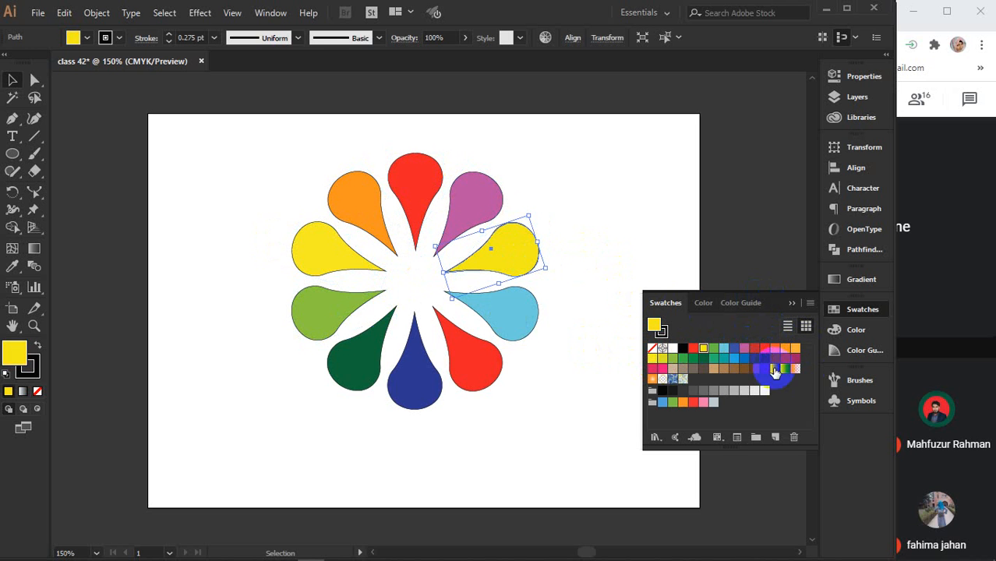
pyautogui.click(795, 358)
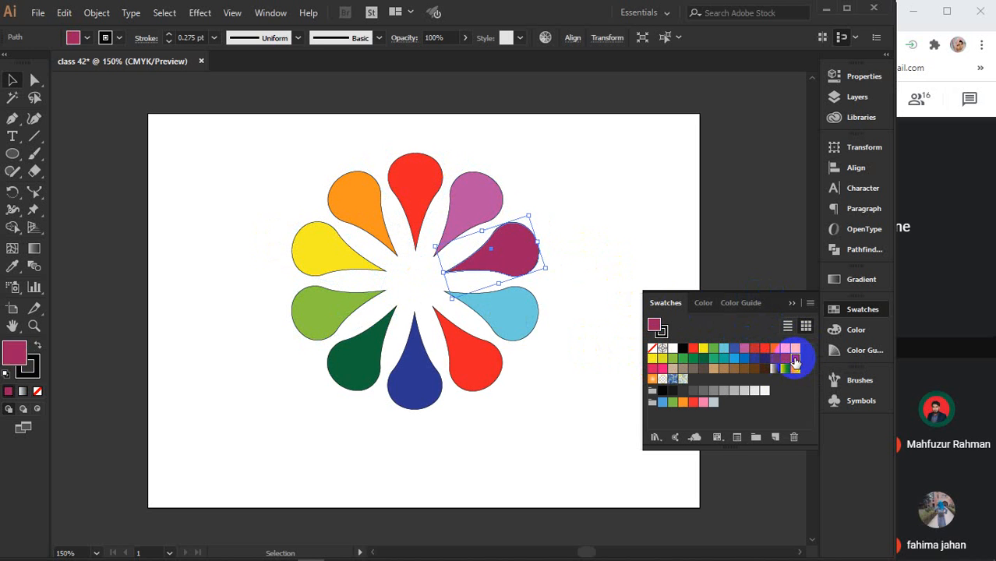
pyautogui.click(527, 322)
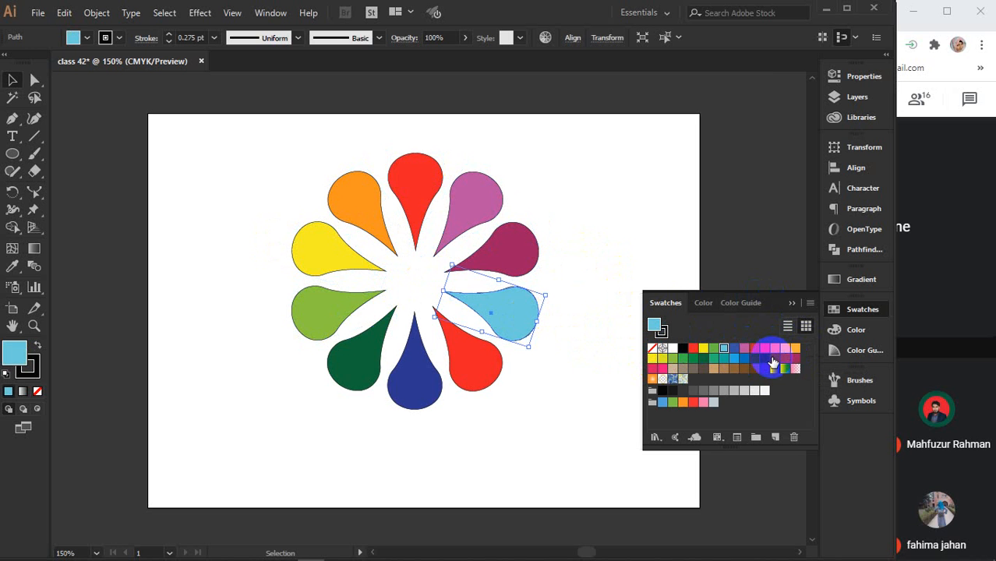
pyautogui.click(774, 359)
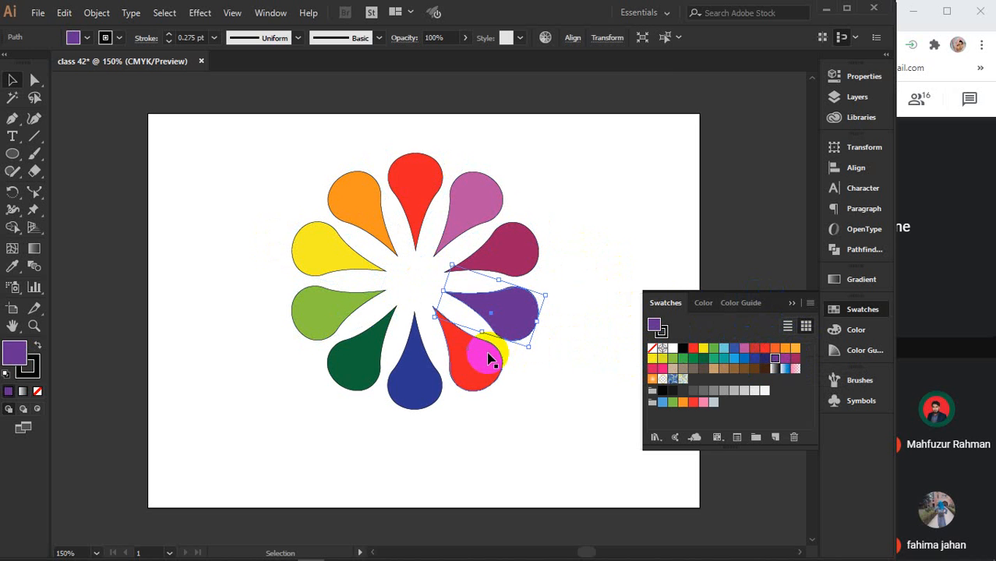
# - Recolour the lower red petal dark navy and the bottom petal black from the swatches
pyautogui.click(489, 359)
pyautogui.click(755, 357)
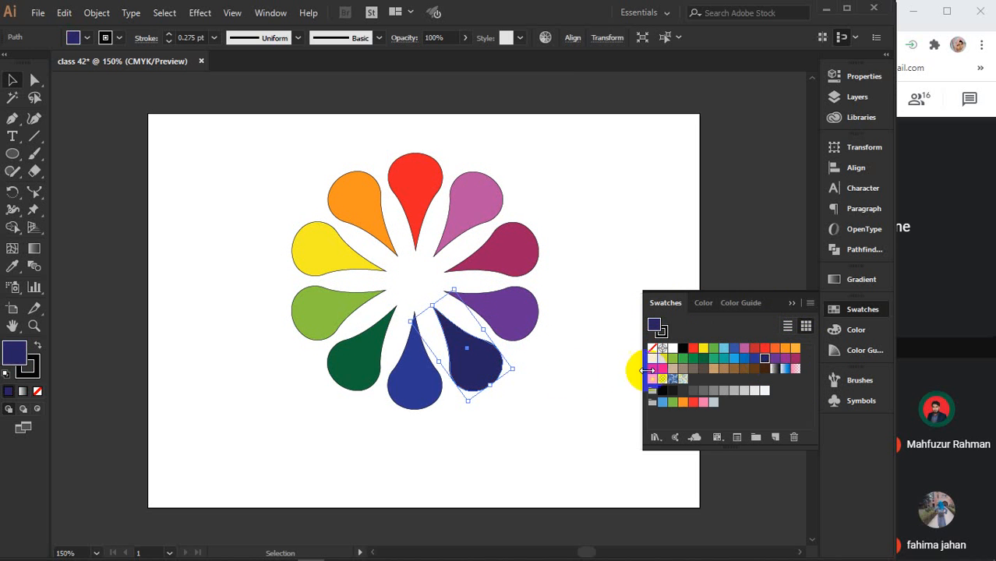
pyautogui.click(421, 386)
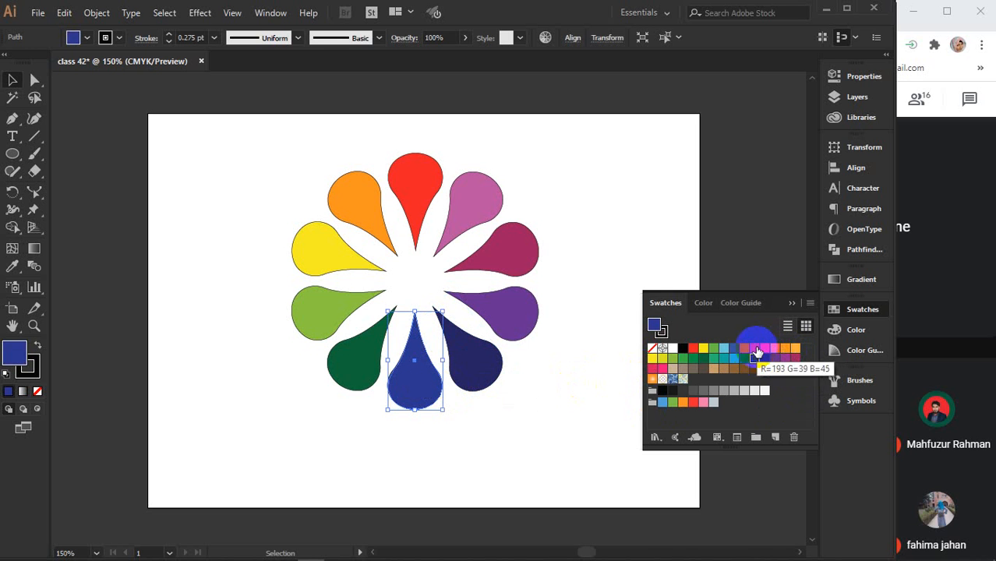
pyautogui.click(683, 348)
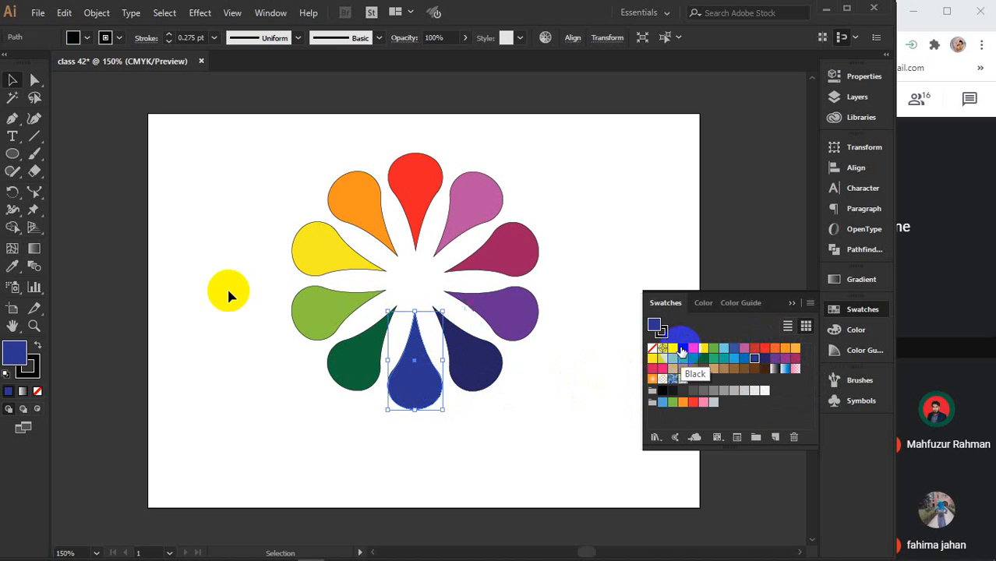